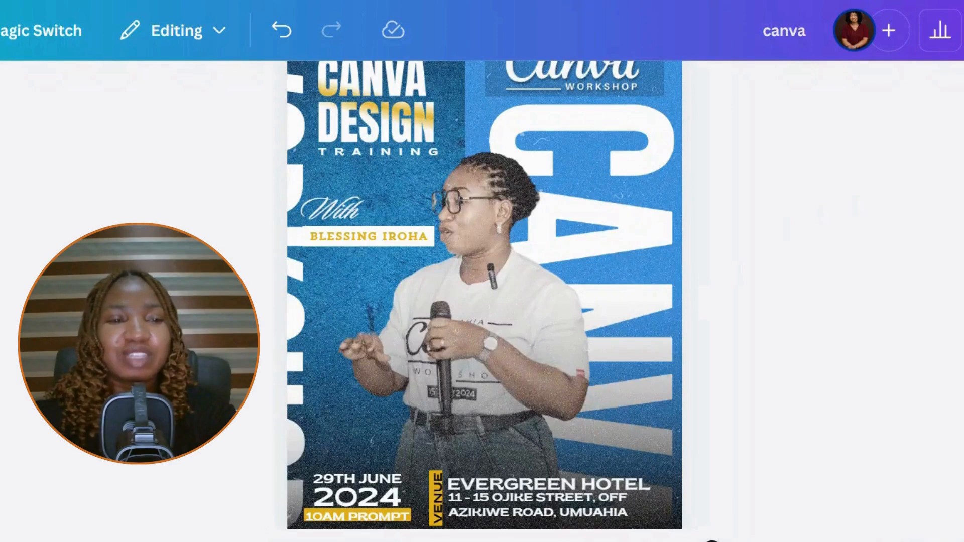
- Scroll through the finished workshop flyer on page 1 to reach the blank Page 2
{"action": "scroll", "coordinate": [712, 532], "scroll_direction": "up", "scroll_amount": 3}
{"action": "scroll", "coordinate": [712, 533], "scroll_direction": "down", "scroll_amount": 4}
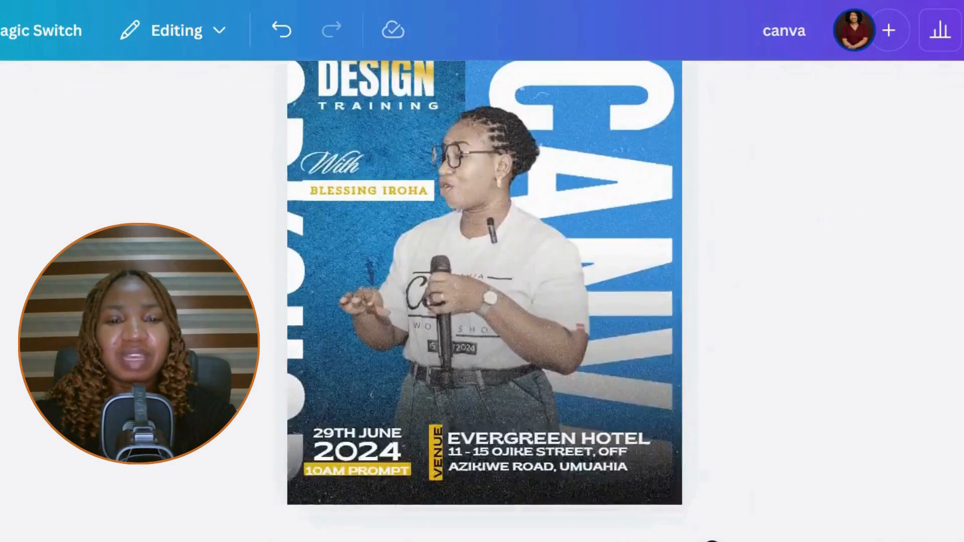
{"action": "scroll", "coordinate": [712, 540], "scroll_direction": "up", "scroll_amount": 2}
{"action": "scroll", "coordinate": [713, 540], "scroll_direction": "down", "scroll_amount": 3}
{"action": "scroll", "coordinate": [712, 541], "scroll_direction": "up", "scroll_amount": 4}
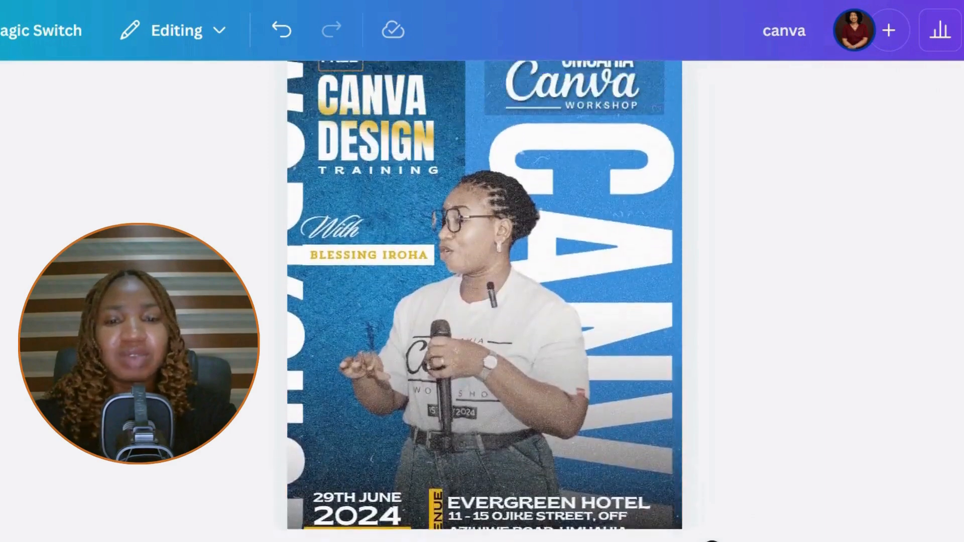
{"action": "scroll", "coordinate": [712, 540], "scroll_direction": "down", "scroll_amount": 3}
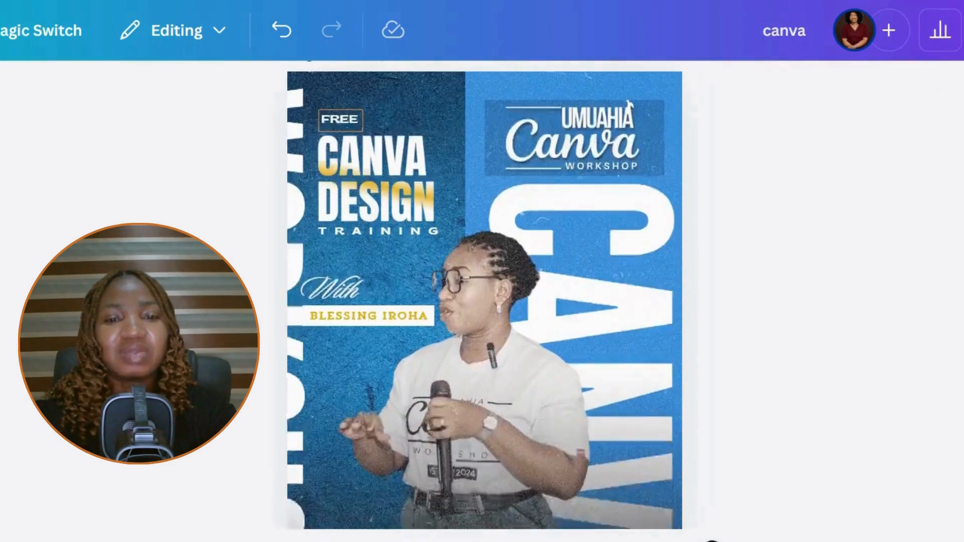
{"action": "scroll", "coordinate": [712, 541], "scroll_direction": "up", "scroll_amount": 2}
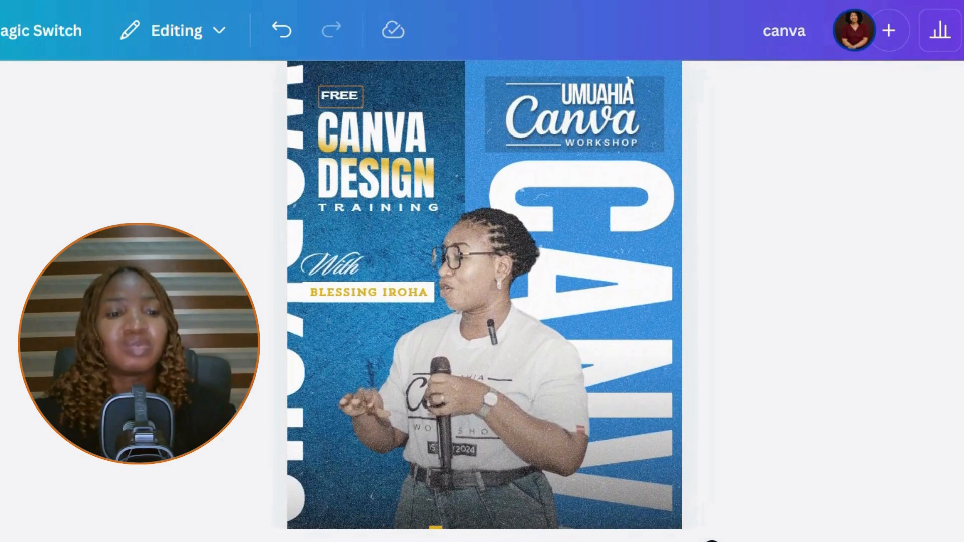
{"action": "scroll", "coordinate": [712, 541], "scroll_direction": "up", "scroll_amount": 2}
{"action": "scroll", "coordinate": [713, 540], "scroll_direction": "down", "scroll_amount": 6}
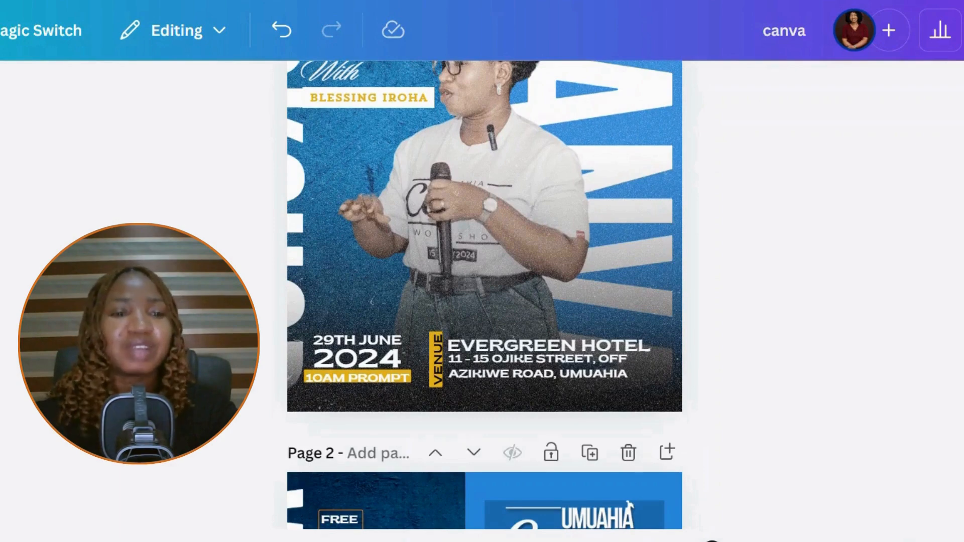
{"action": "scroll", "coordinate": [712, 540], "scroll_direction": "up", "scroll_amount": 1}
{"action": "scroll", "coordinate": [712, 540], "scroll_direction": "up", "scroll_amount": 3}
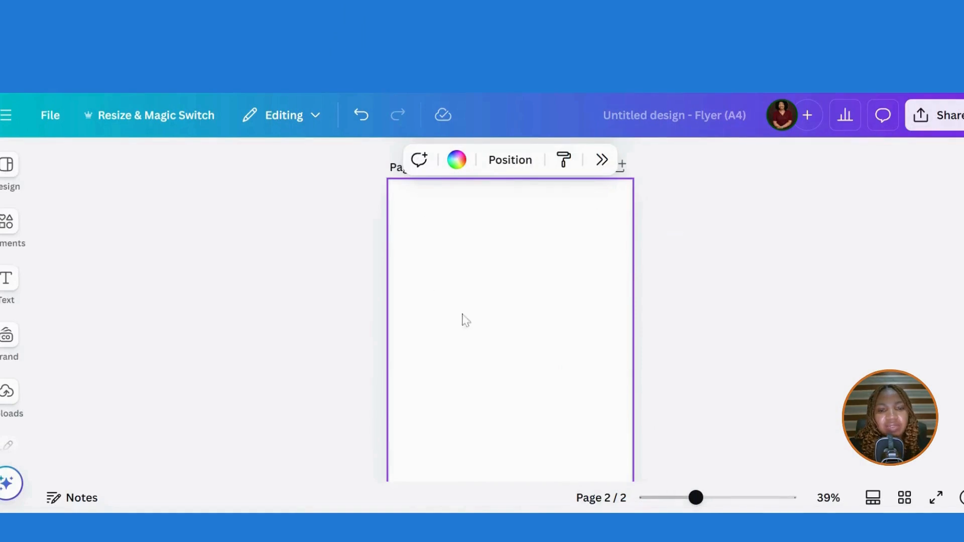
- Set the Blue textured background image as page 2's background and add a square shape
{"action": "left_click", "coordinate": [9, 224]}
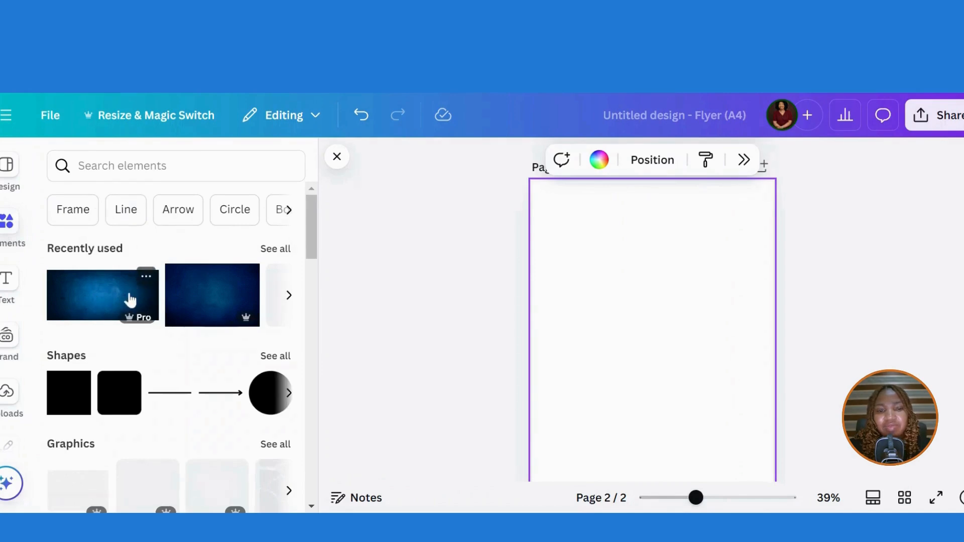
{"action": "left_click", "coordinate": [146, 279]}
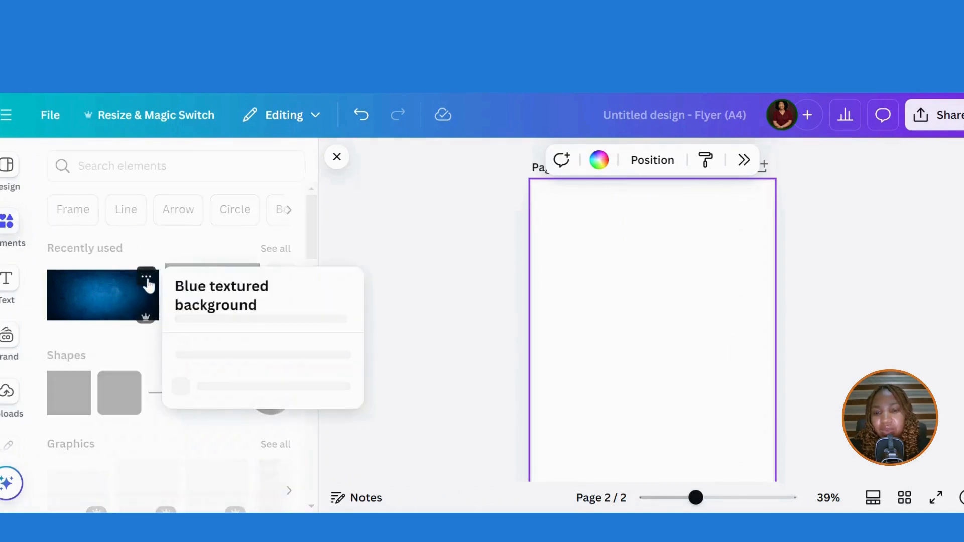
{"action": "left_click", "coordinate": [100, 304]}
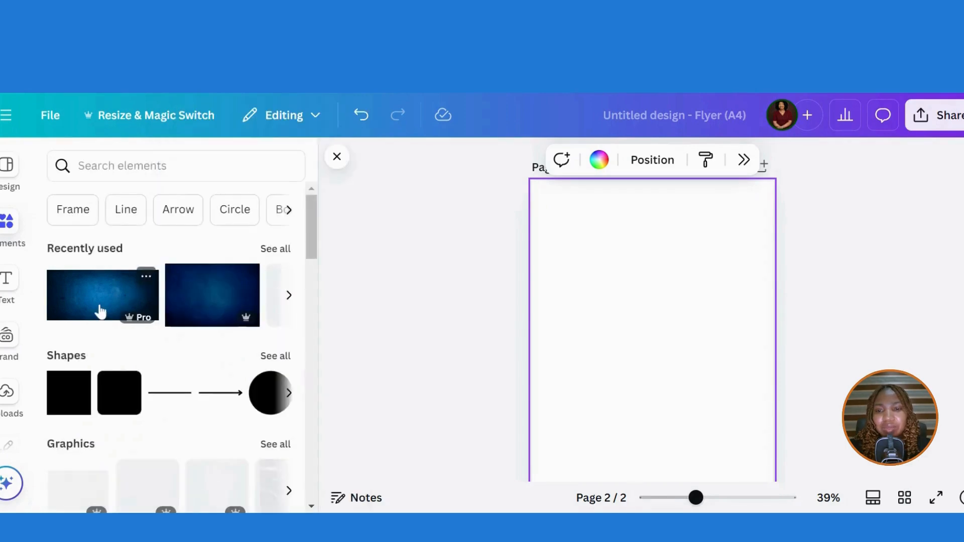
{"action": "right_click", "coordinate": [611, 362]}
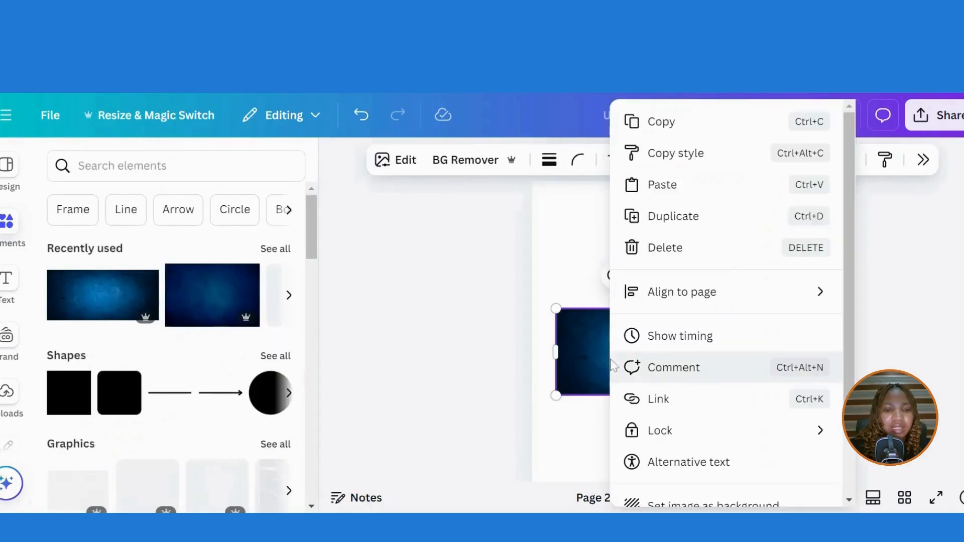
{"action": "scroll", "coordinate": [850, 351], "scroll_direction": "down", "scroll_amount": 2}
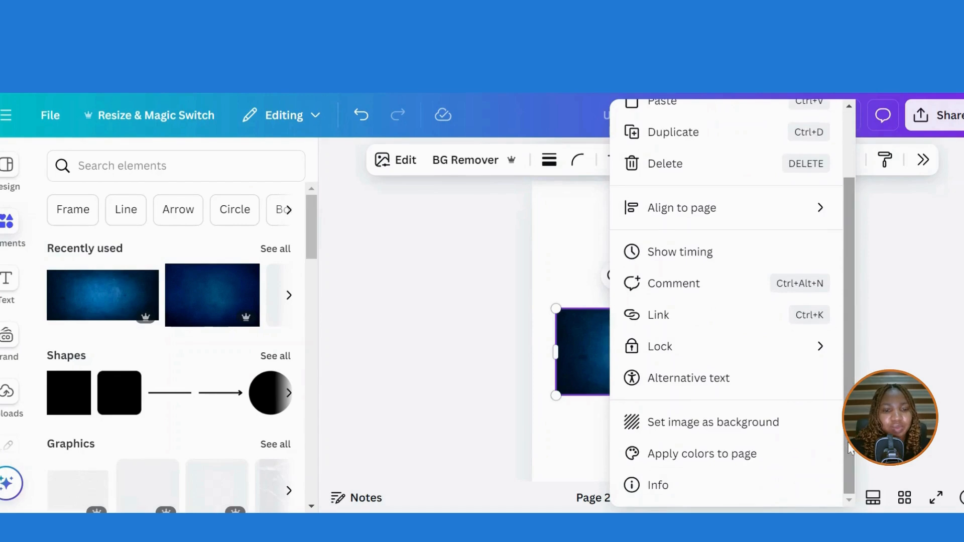
{"action": "left_click", "coordinate": [777, 434]}
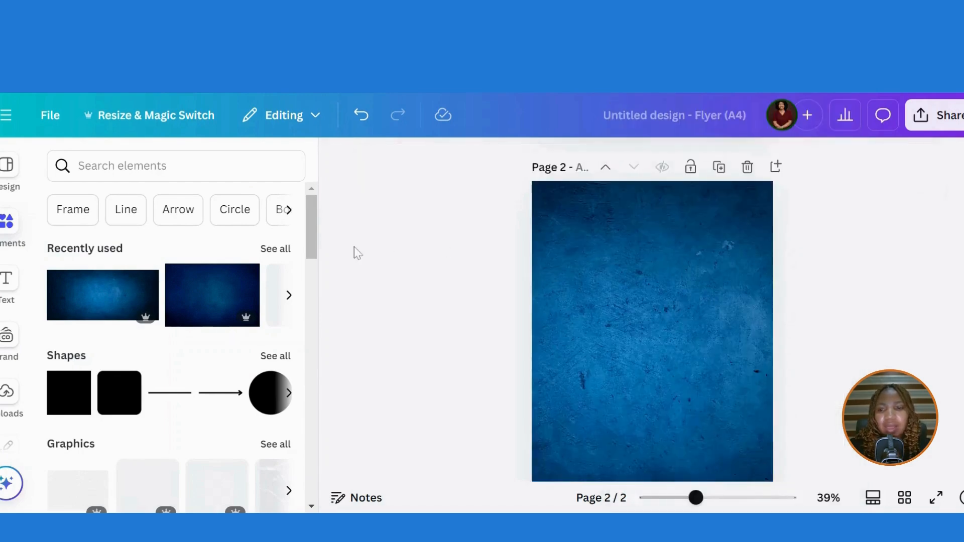
{"action": "left_click", "coordinate": [68, 401]}
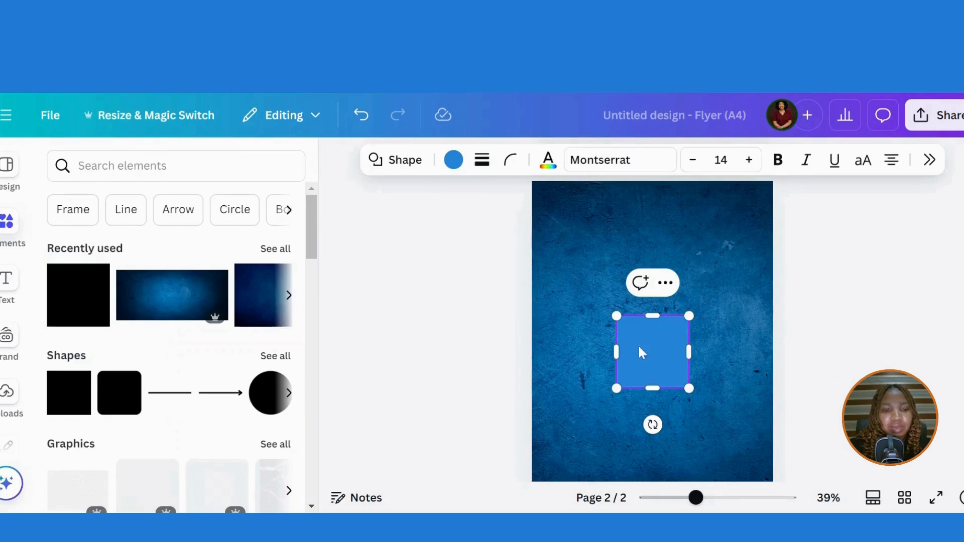
- Stretch the square into a 105 × 297 blue strip down the page's right side
{"action": "left_click_drag", "start_coordinate": [669, 321], "coordinate": [680, 218]}
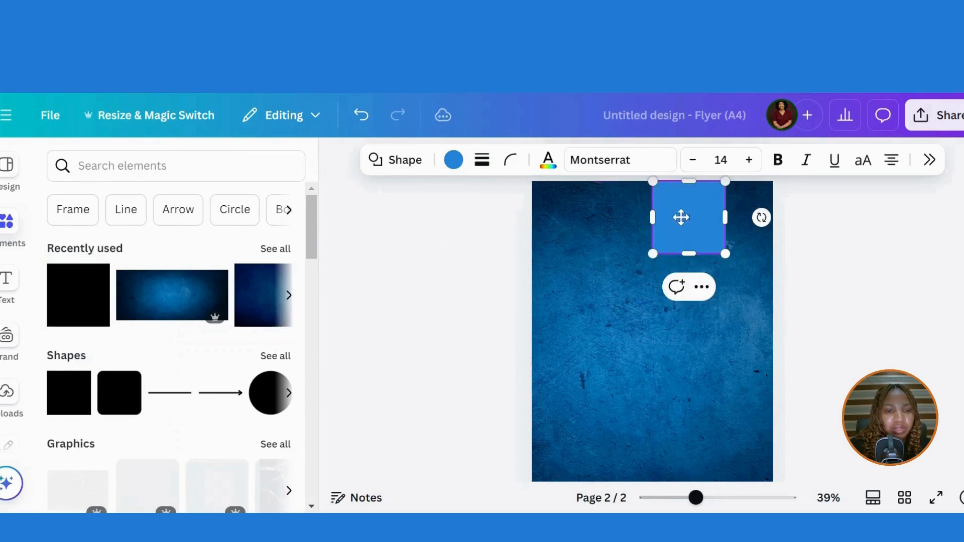
{"action": "left_click_drag", "start_coordinate": [721, 257], "coordinate": [772, 482]}
{"action": "scroll", "coordinate": [838, 422], "scroll_direction": "down", "scroll_amount": 2}
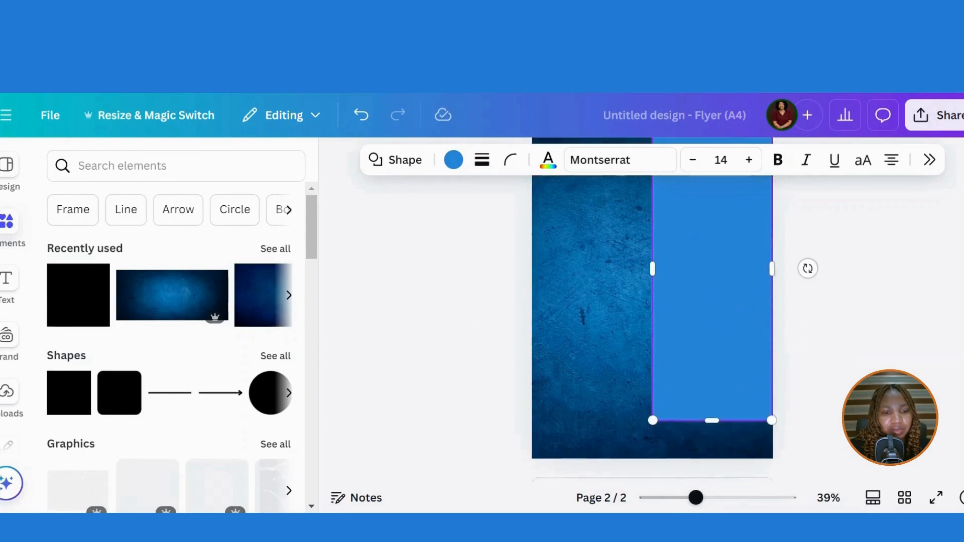
{"action": "left_click_drag", "start_coordinate": [773, 409], "coordinate": [777, 449]}
- Scroll the left rail down to launch the TypeGradient app
{"action": "scroll", "coordinate": [653, 309], "scroll_direction": "up", "scroll_amount": 5}
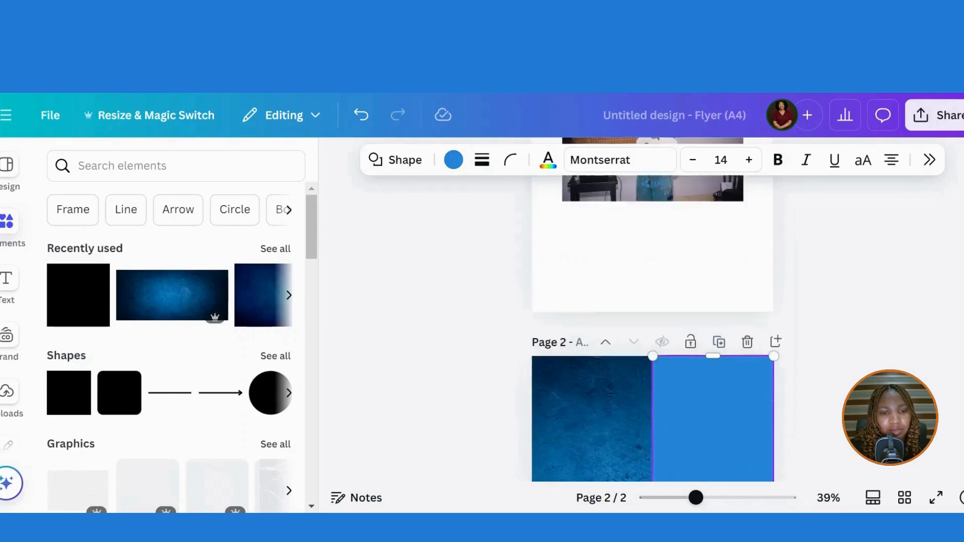
{"action": "scroll", "coordinate": [653, 309], "scroll_direction": "down", "scroll_amount": 4}
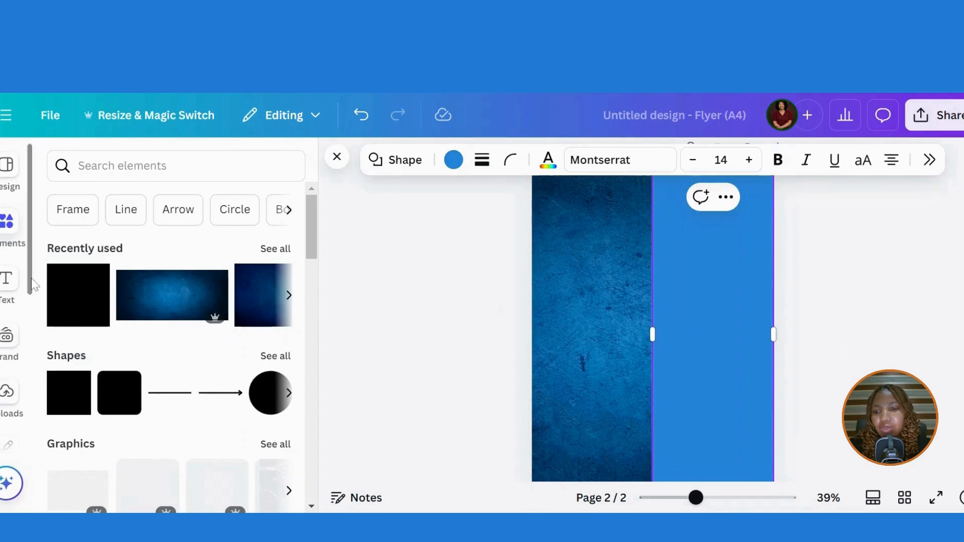
{"action": "scroll", "coordinate": [31, 305], "scroll_direction": "down", "scroll_amount": 1}
{"action": "scroll", "coordinate": [31, 307], "scroll_direction": "down", "scroll_amount": 4}
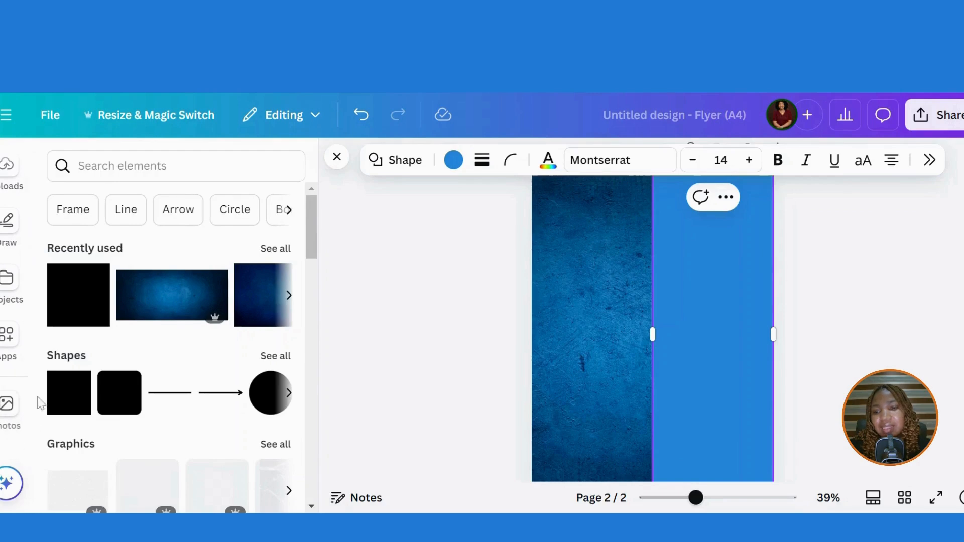
{"action": "scroll", "coordinate": [31, 407], "scroll_direction": "down", "scroll_amount": 3}
{"action": "scroll", "coordinate": [24, 454], "scroll_direction": "down", "scroll_amount": 3}
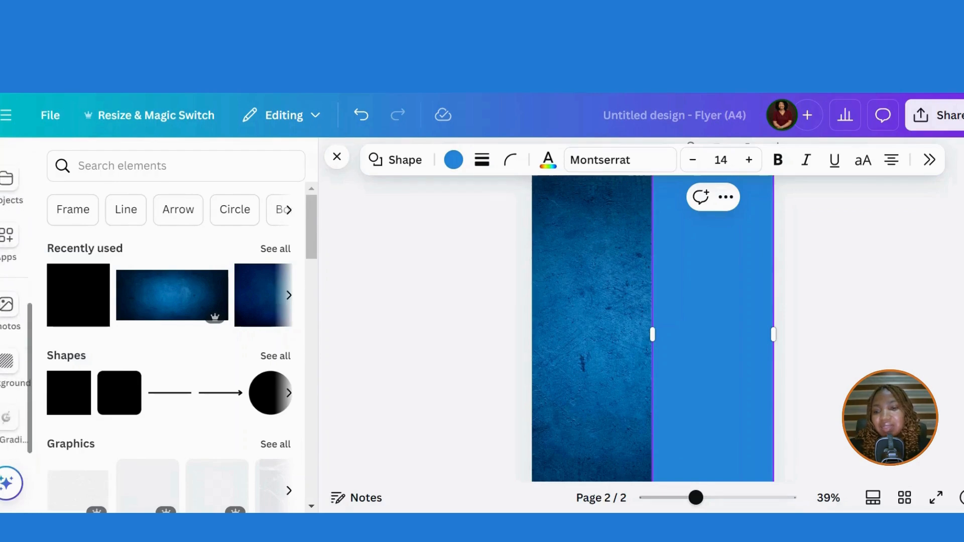
{"action": "left_click", "coordinate": [3, 427]}
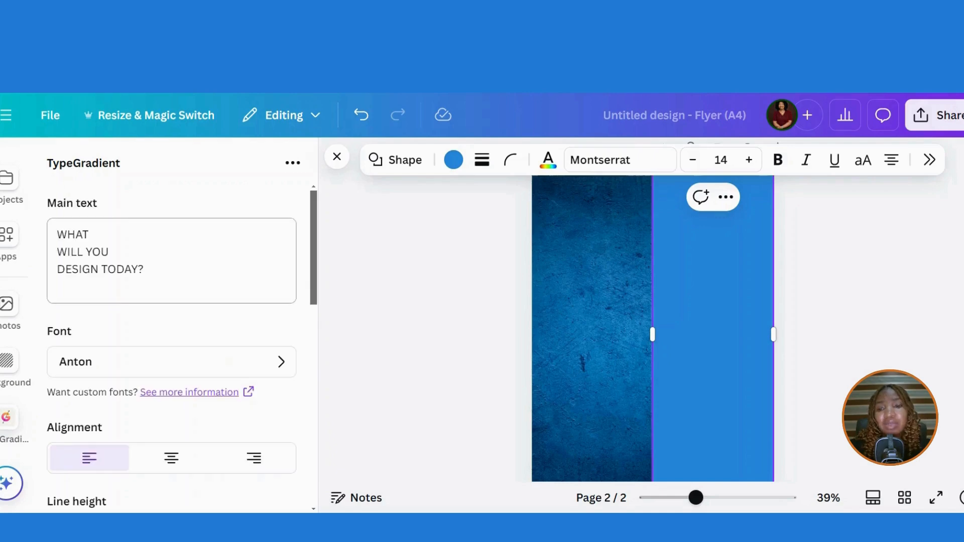
- Change TypeGradient's main text to CANVA / DESIGN and select the gradient's left stop colour
{"action": "left_click", "coordinate": [71, 252]}
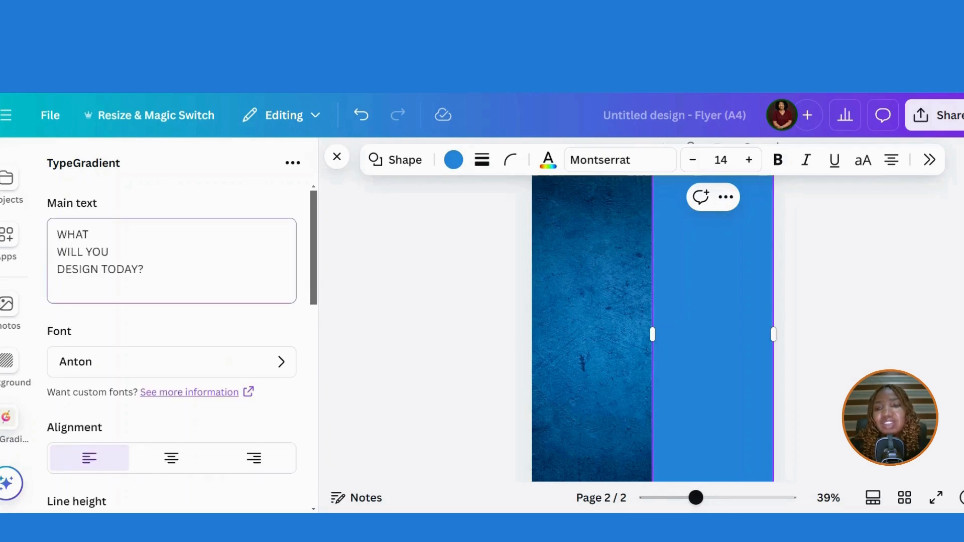
{"action": "left_click_drag", "start_coordinate": [57, 234], "coordinate": [143, 270]}
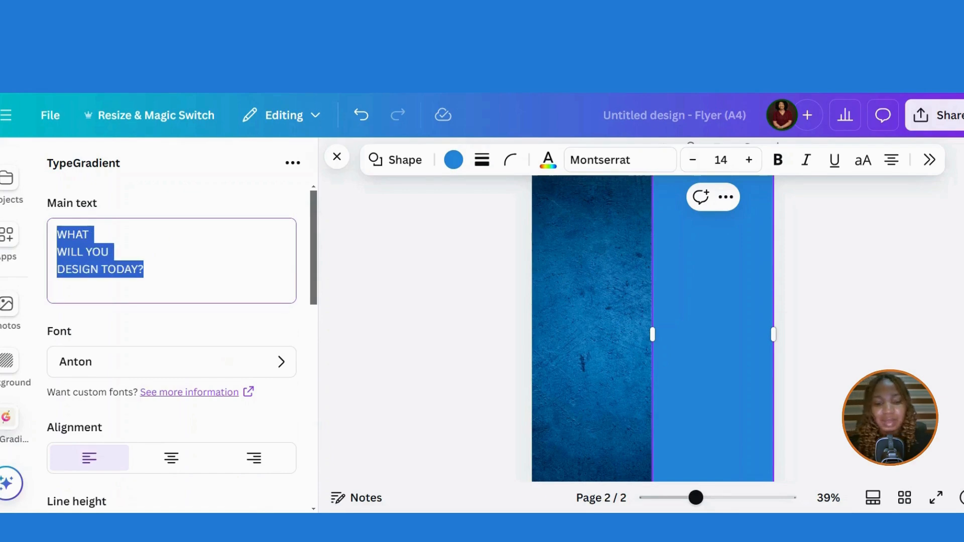
{"action": "type", "text": "Ca"}
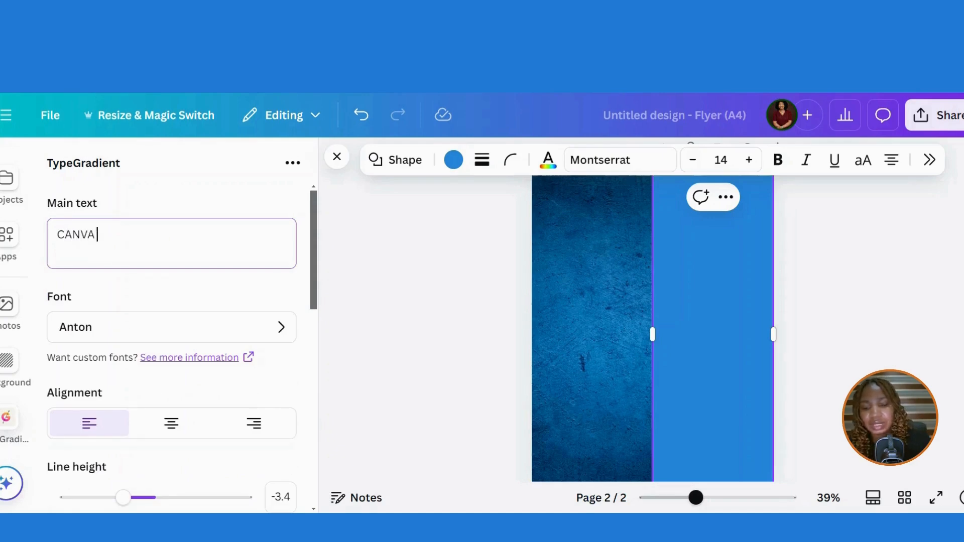
{"action": "type", "text": "NVA"}
{"action": "key", "text": "Return"}
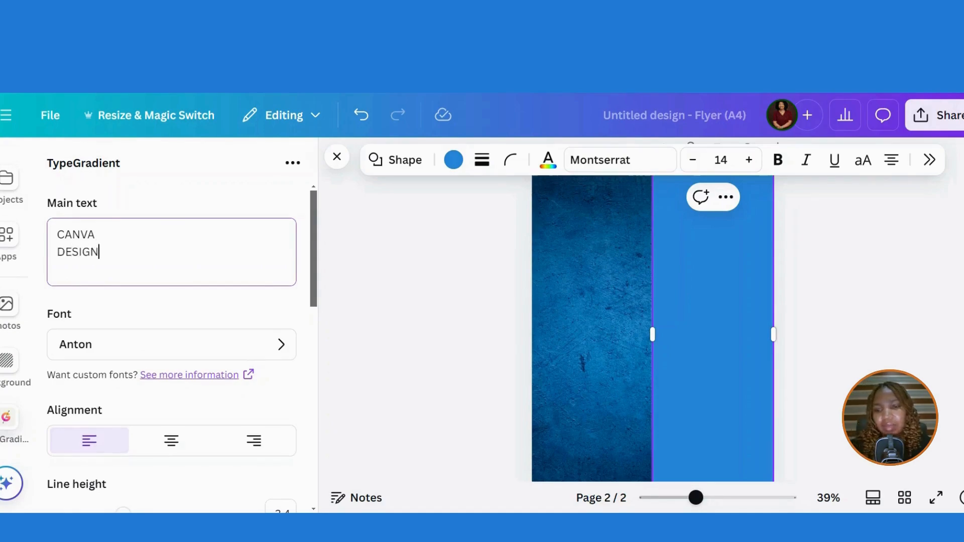
{"action": "left_click_drag", "start_coordinate": [312, 287], "coordinate": [317, 331]}
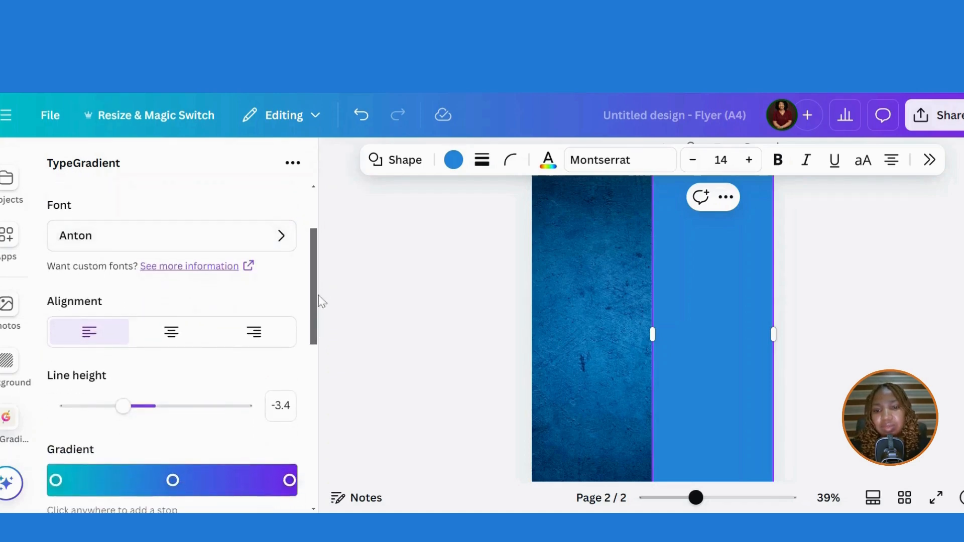
{"action": "scroll", "coordinate": [109, 377], "scroll_direction": "down", "scroll_amount": 3}
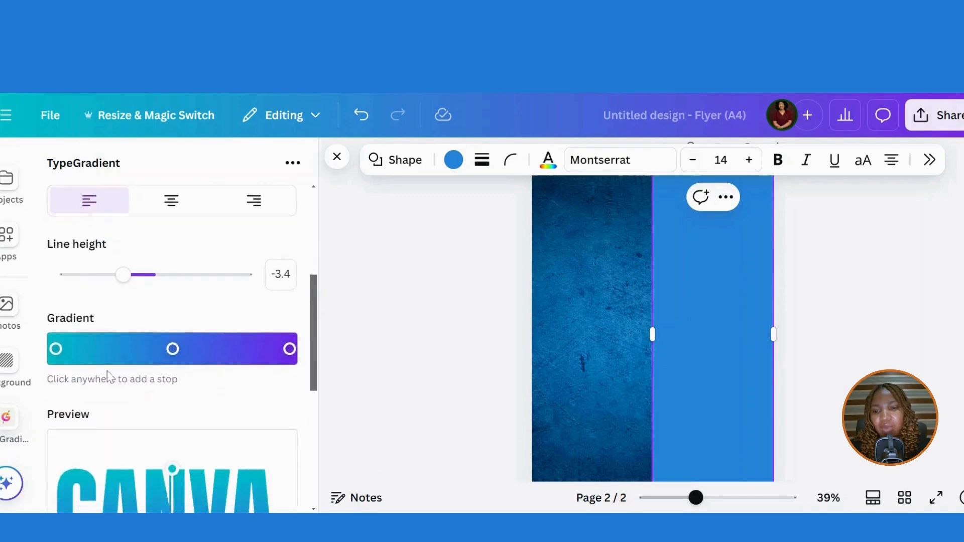
{"action": "left_click", "coordinate": [56, 349]}
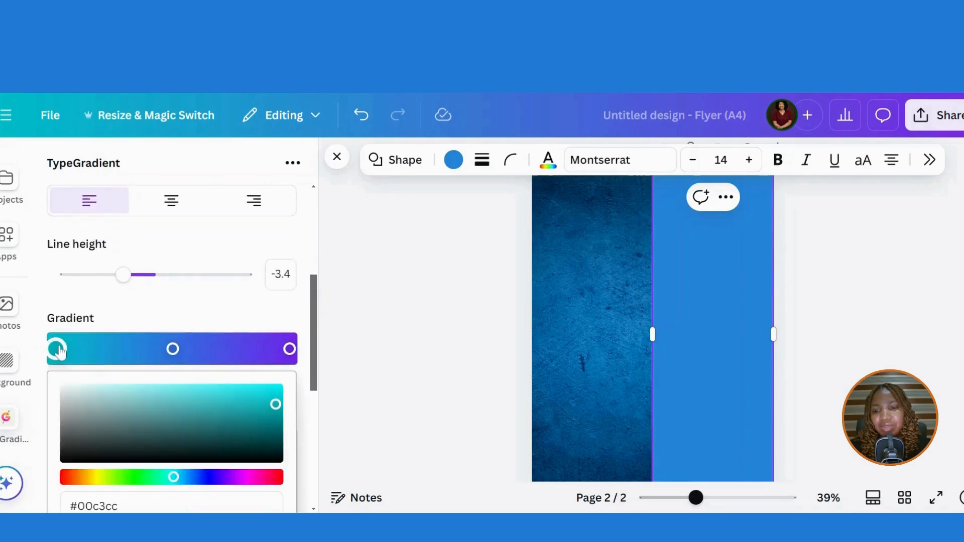
- Make the outer gradient stops white and the middle stop orange, narrowing the orange band
{"action": "left_click", "coordinate": [68, 392]}
{"action": "left_click", "coordinate": [289, 350]}
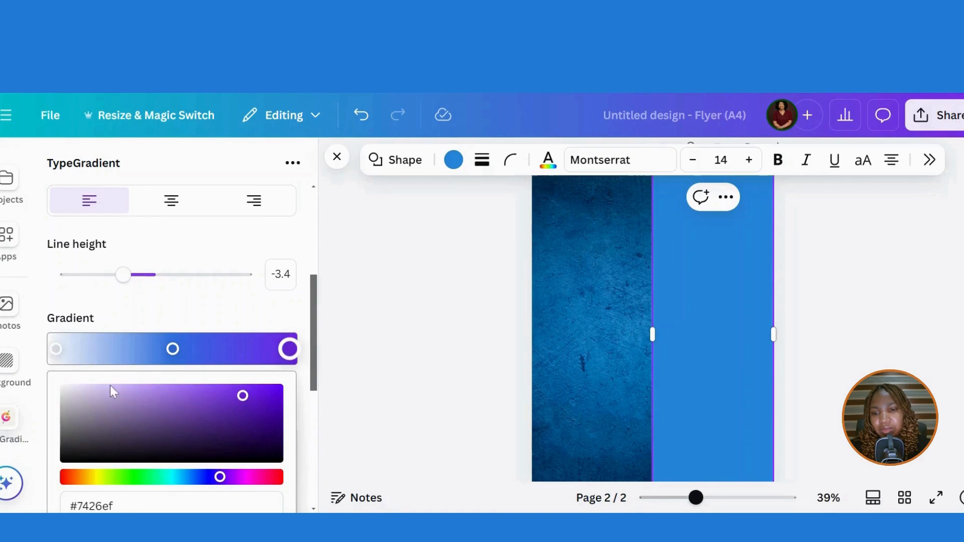
{"action": "left_click", "coordinate": [68, 391]}
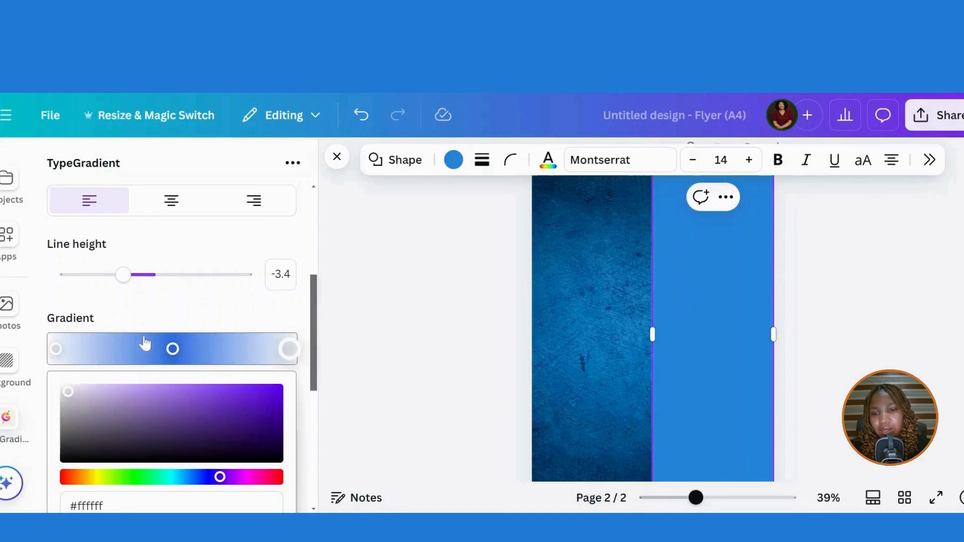
{"action": "left_click", "coordinate": [172, 350]}
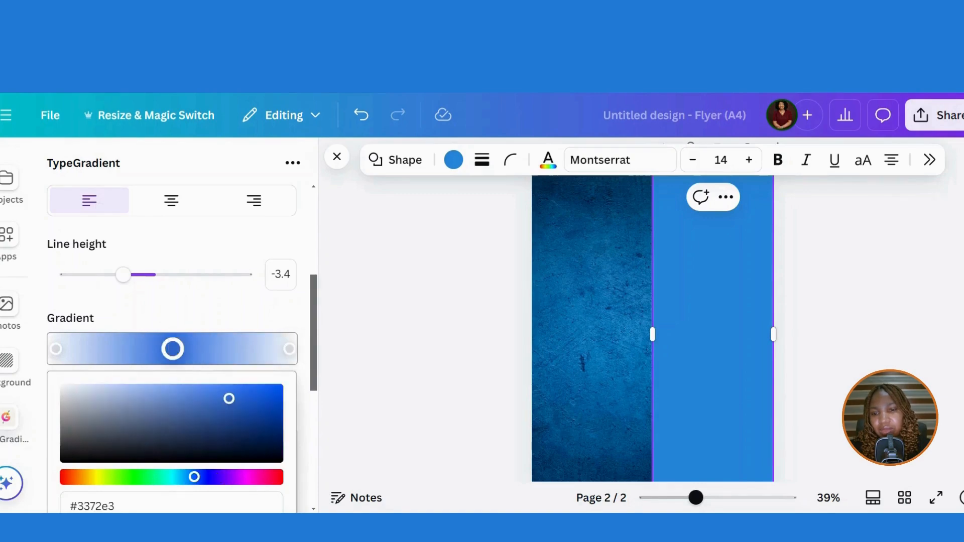
{"action": "left_click", "coordinate": [88, 477]}
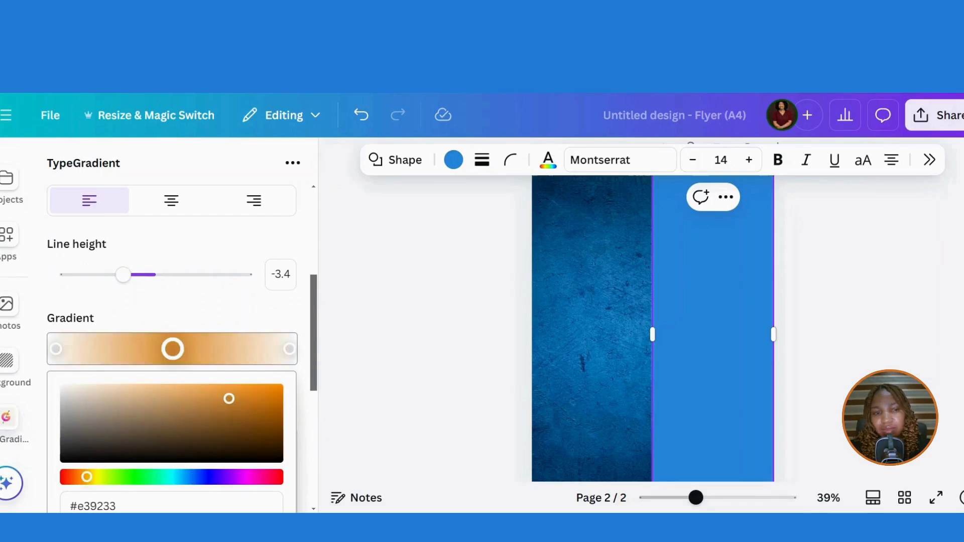
{"action": "scroll", "coordinate": [672, 372], "scroll_direction": "down", "scroll_amount": 2}
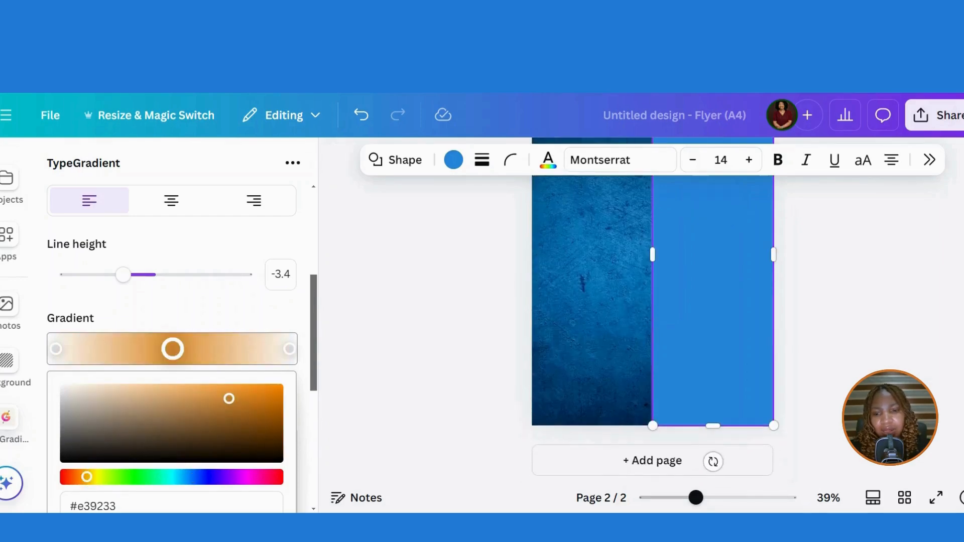
{"action": "left_click_drag", "start_coordinate": [321, 339], "coordinate": [327, 392]}
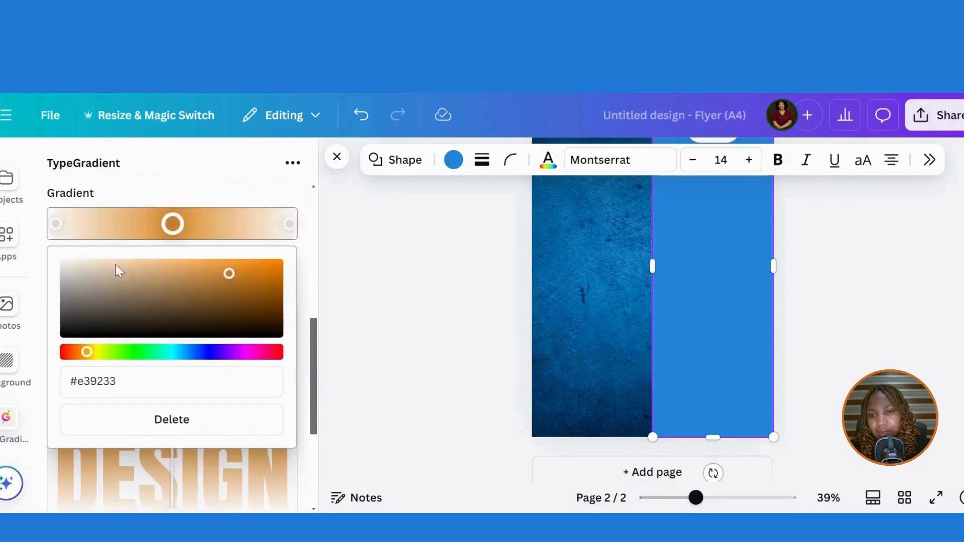
{"action": "left_click_drag", "start_coordinate": [59, 230], "coordinate": [101, 224]}
{"action": "left_click_drag", "start_coordinate": [290, 224], "coordinate": [236, 224]}
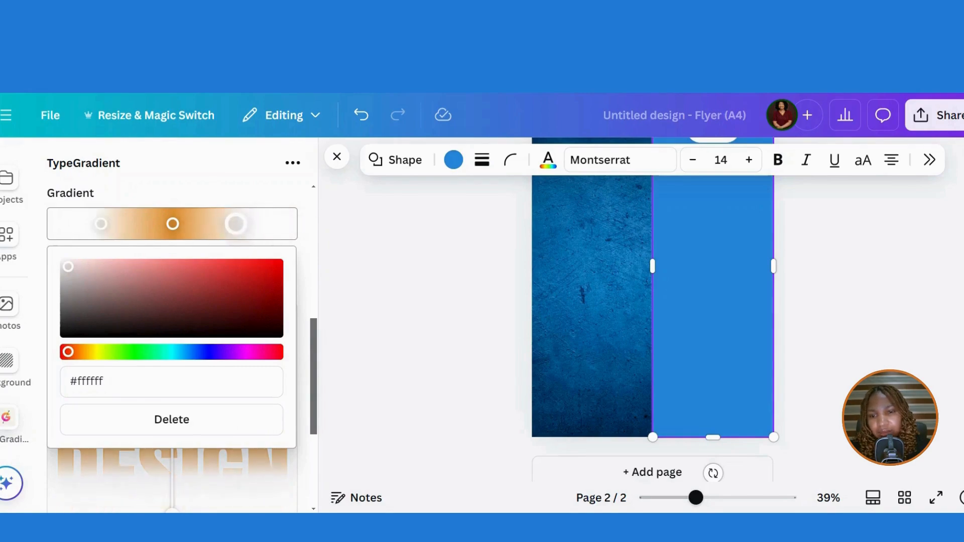
{"action": "left_click", "coordinate": [235, 464]}
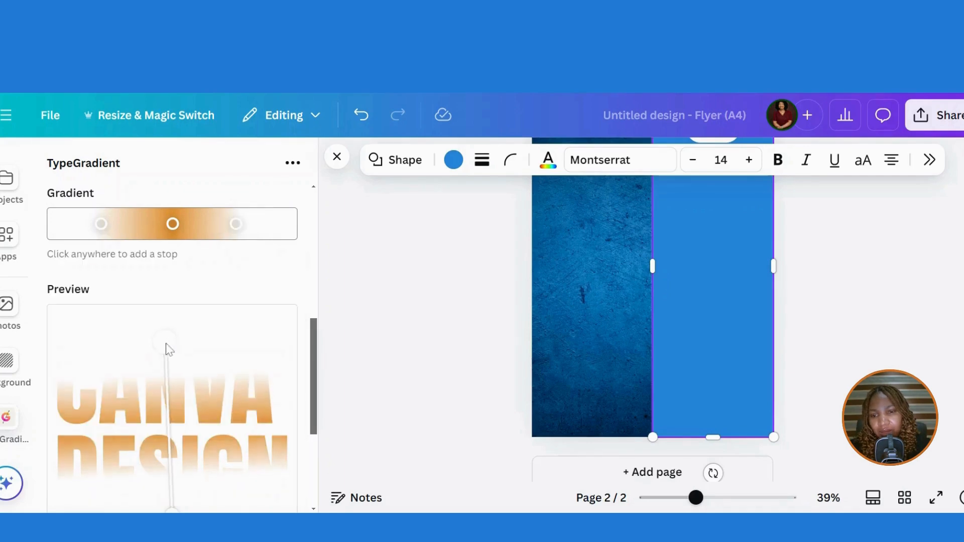
- Angle the orange fade diagonally across CANVA DESIGN and add it to the design
{"action": "left_click_drag", "start_coordinate": [167, 346], "coordinate": [150, 385]}
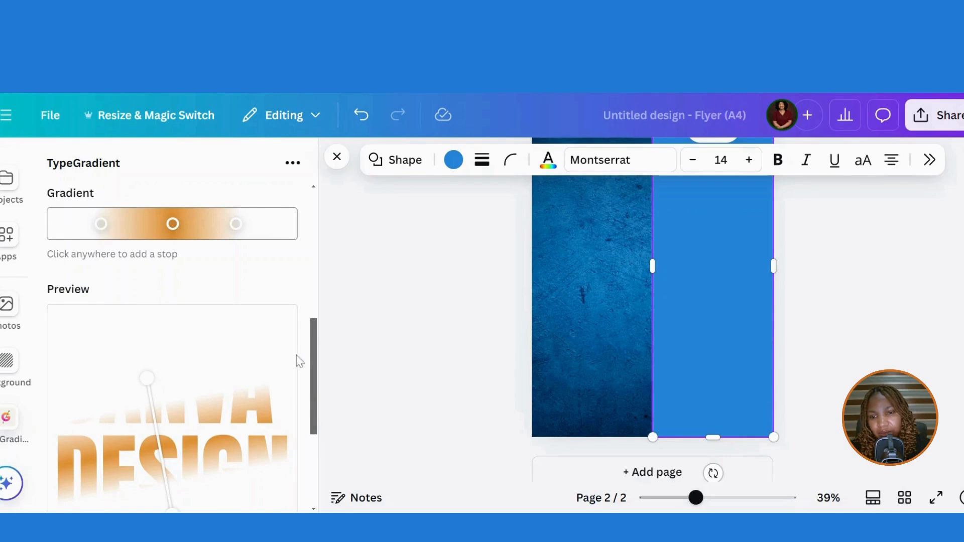
{"action": "left_click_drag", "start_coordinate": [312, 389], "coordinate": [310, 413]}
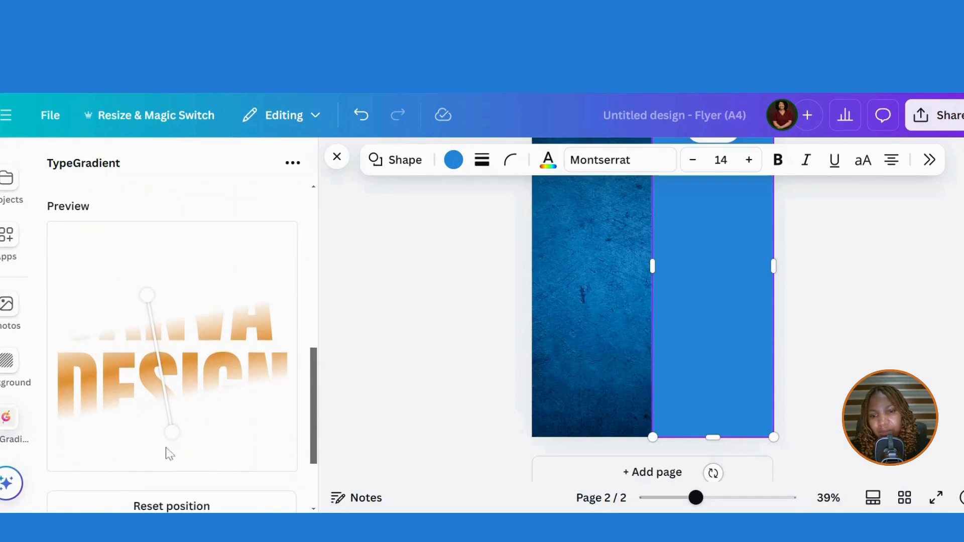
{"action": "left_click_drag", "start_coordinate": [176, 432], "coordinate": [211, 386]}
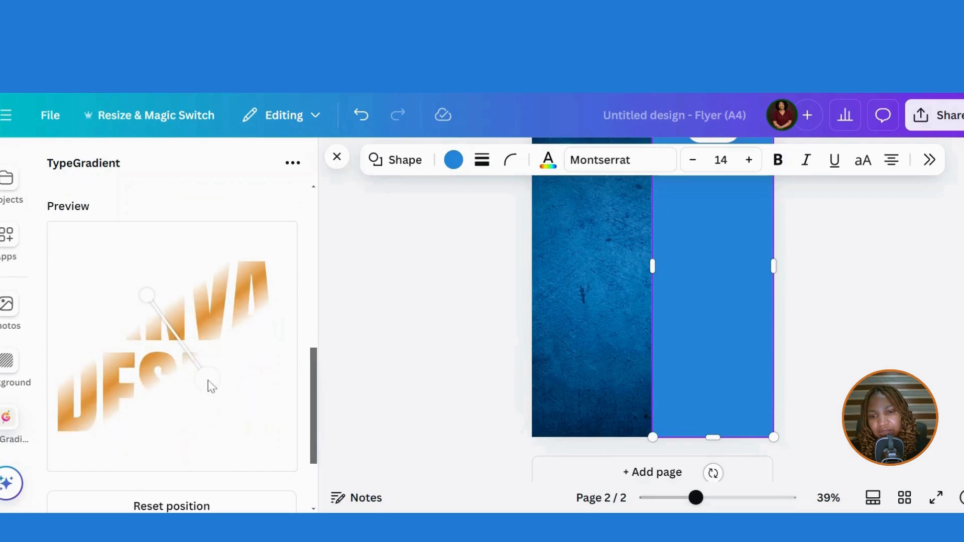
{"action": "left_click_drag", "start_coordinate": [150, 301], "coordinate": [162, 313]}
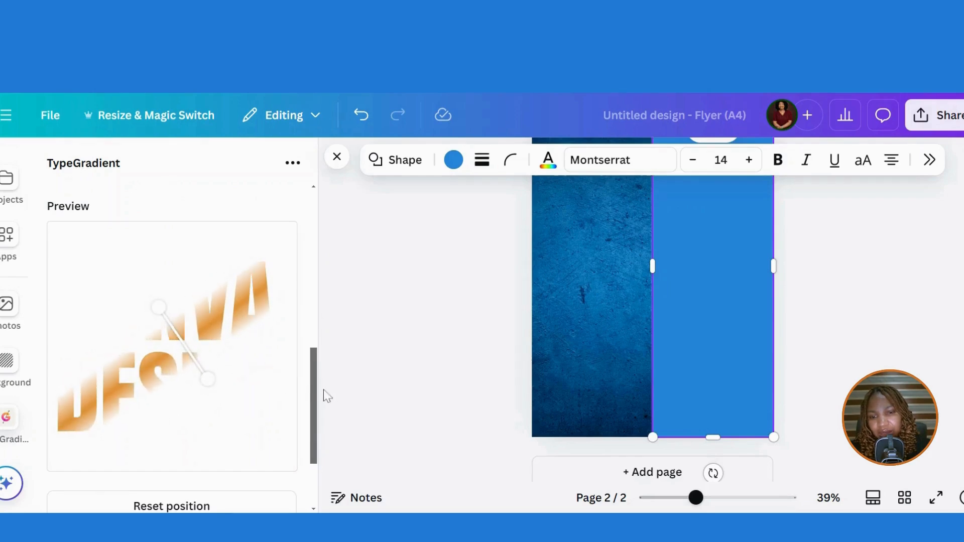
{"action": "left_click_drag", "start_coordinate": [310, 396], "coordinate": [310, 437]}
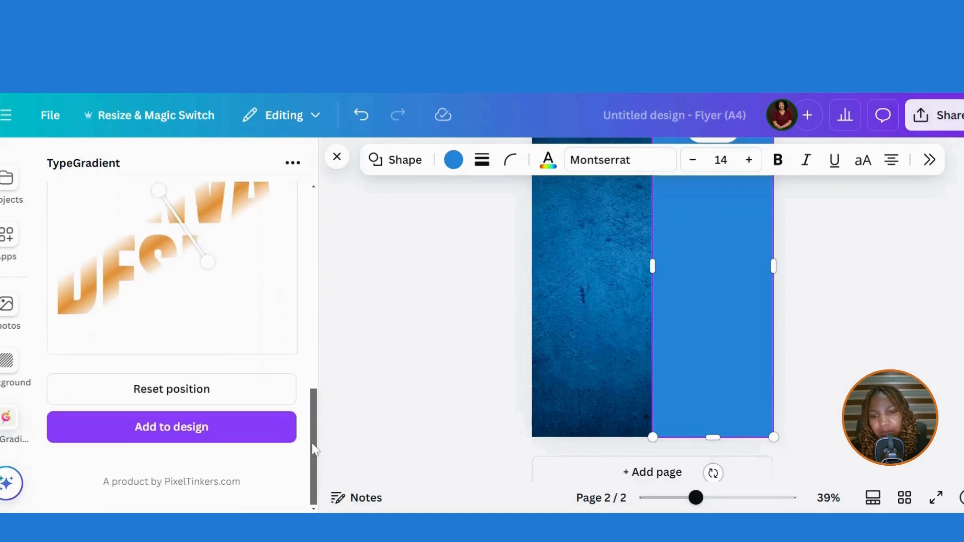
{"action": "left_click", "coordinate": [189, 433]}
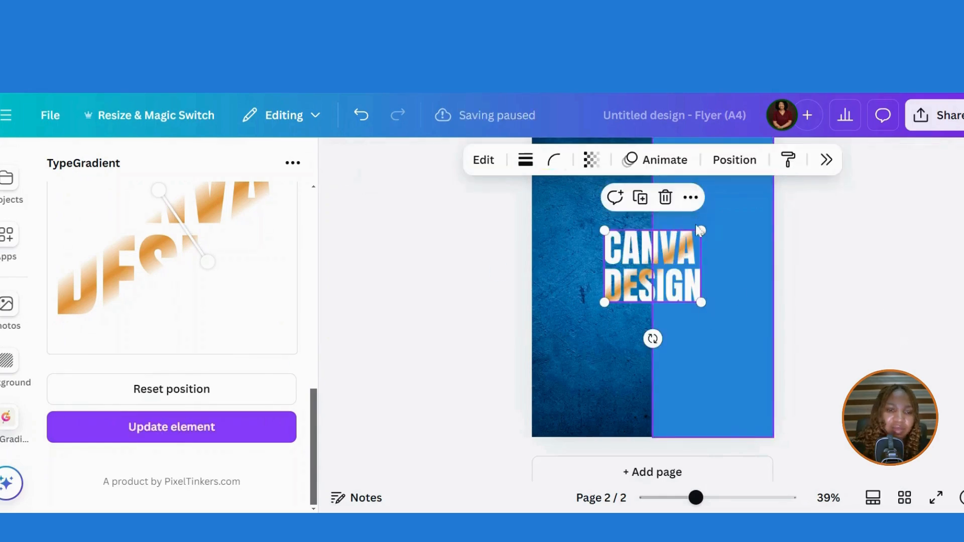
- Shrink the gradient CANVA DESIGN text and move it to page 2's upper left
{"action": "left_click_drag", "start_coordinate": [701, 230], "coordinate": [669, 255]}
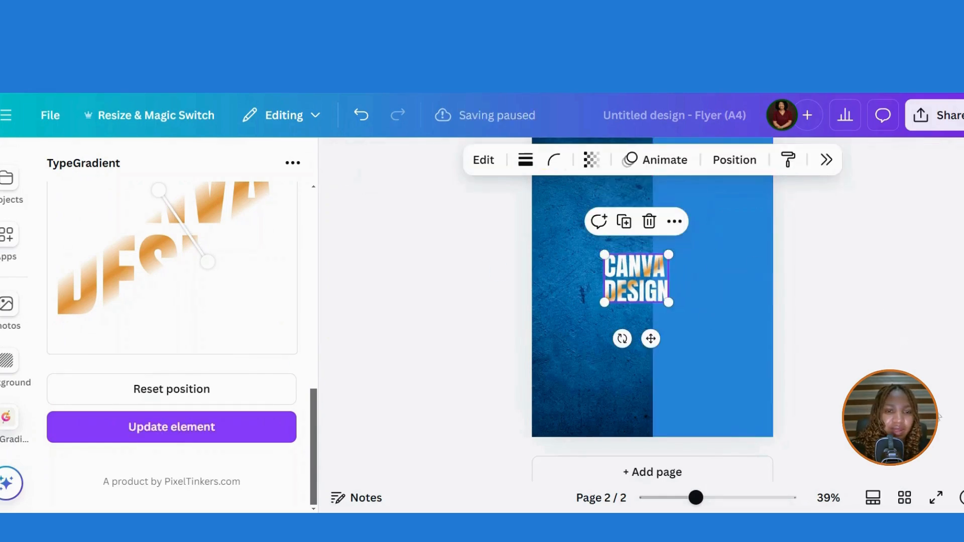
{"action": "scroll", "coordinate": [653, 310], "scroll_direction": "up", "scroll_amount": 2}
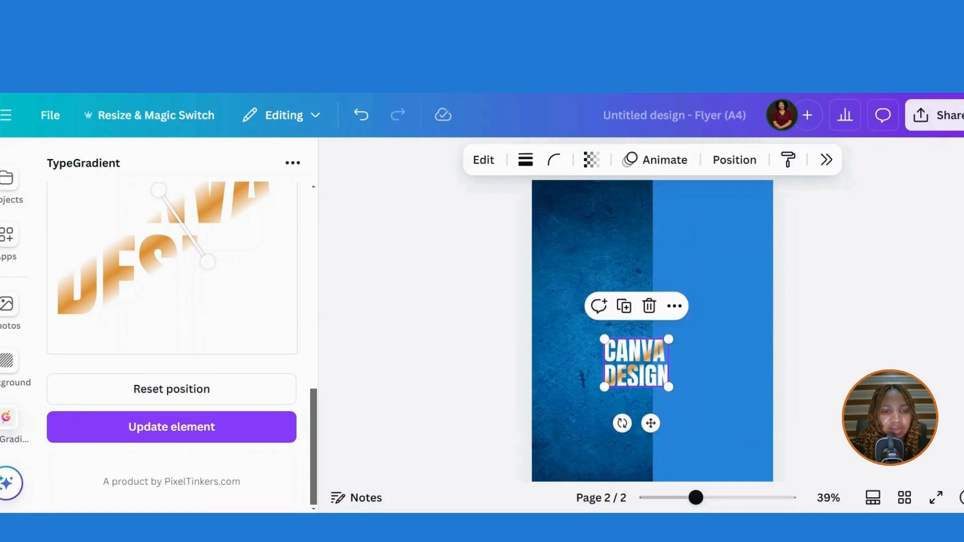
{"action": "left_click_drag", "start_coordinate": [643, 377], "coordinate": [587, 247]}
- Add a new Heading text box from the Text presets
{"action": "scroll", "coordinate": [16, 241], "scroll_direction": "up", "scroll_amount": 3}
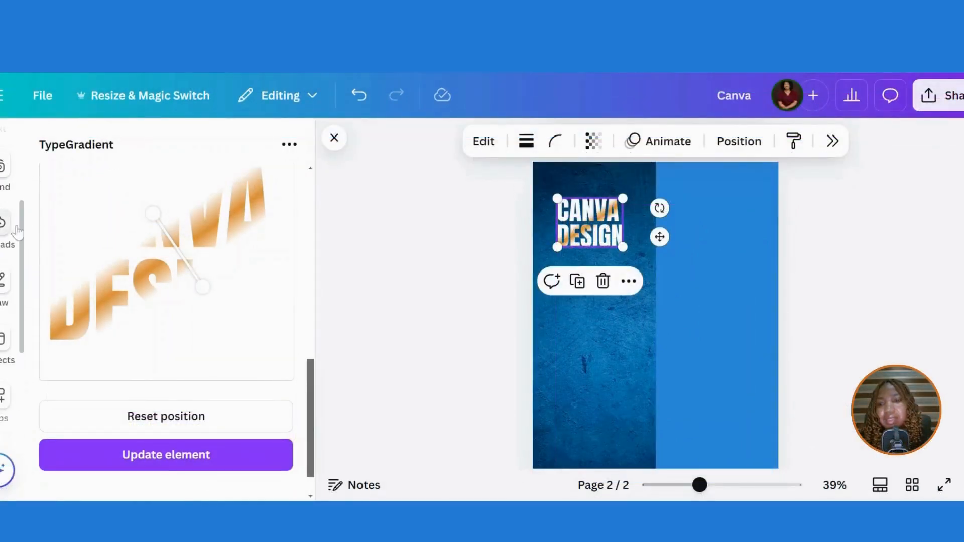
{"action": "scroll", "coordinate": [25, 213], "scroll_direction": "up", "scroll_amount": 1}
{"action": "scroll", "coordinate": [25, 214], "scroll_direction": "up", "scroll_amount": 2}
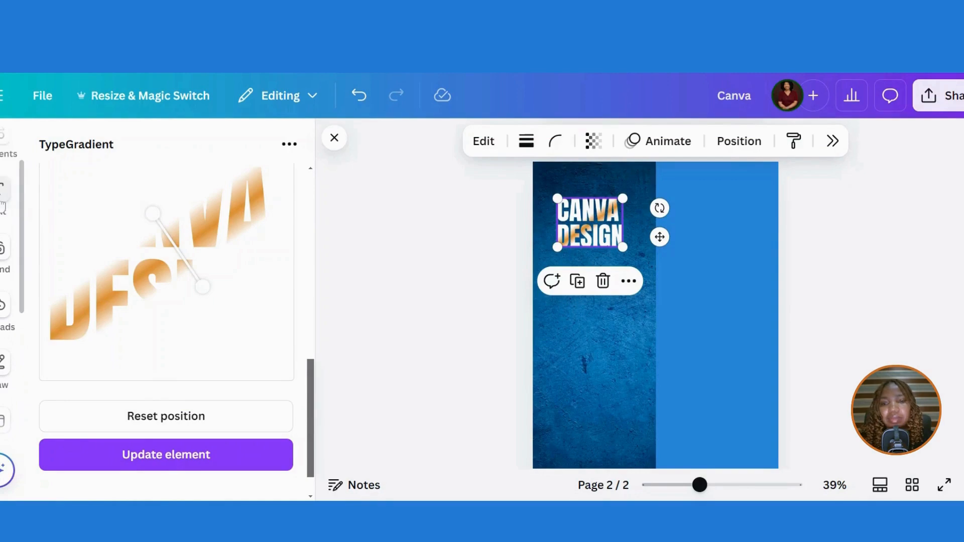
{"action": "left_click", "coordinate": [12, 189]}
{"action": "left_click", "coordinate": [117, 271]}
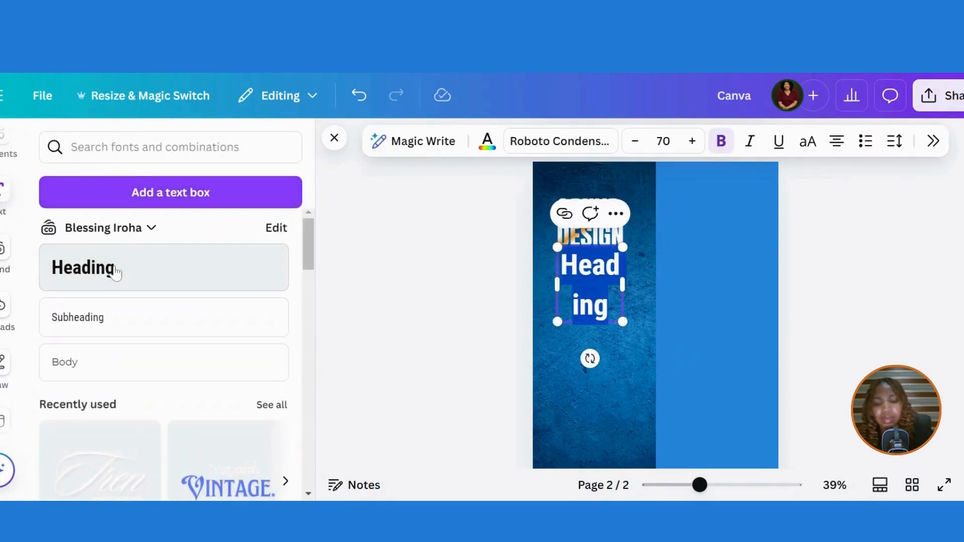
- Type 'canva' in the heading, make it uppercase on one line, in League Gothic
{"action": "type", "text": "canva"}
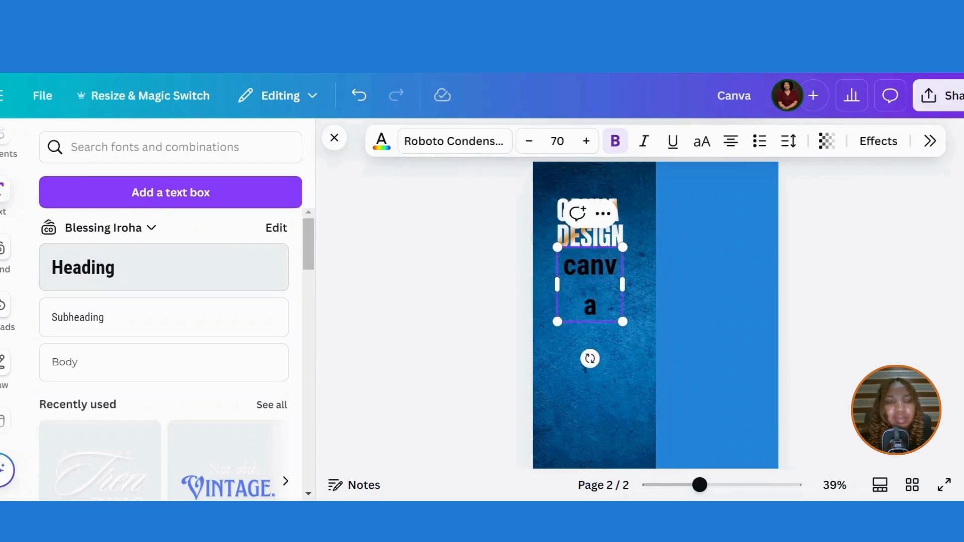
{"action": "left_click", "coordinate": [706, 315]}
{"action": "left_click", "coordinate": [606, 290]}
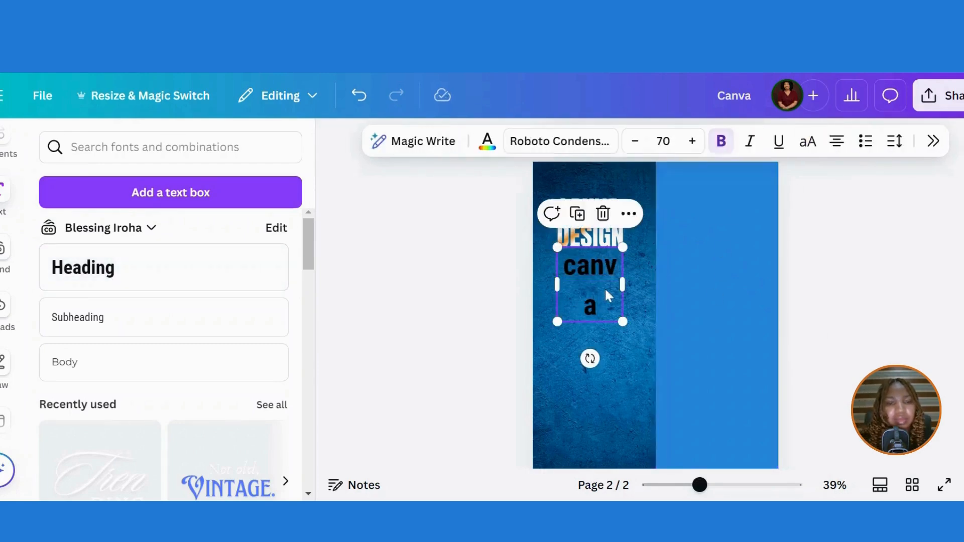
{"action": "left_click", "coordinate": [809, 141]}
{"action": "left_click_drag", "start_coordinate": [626, 290], "coordinate": [742, 276]}
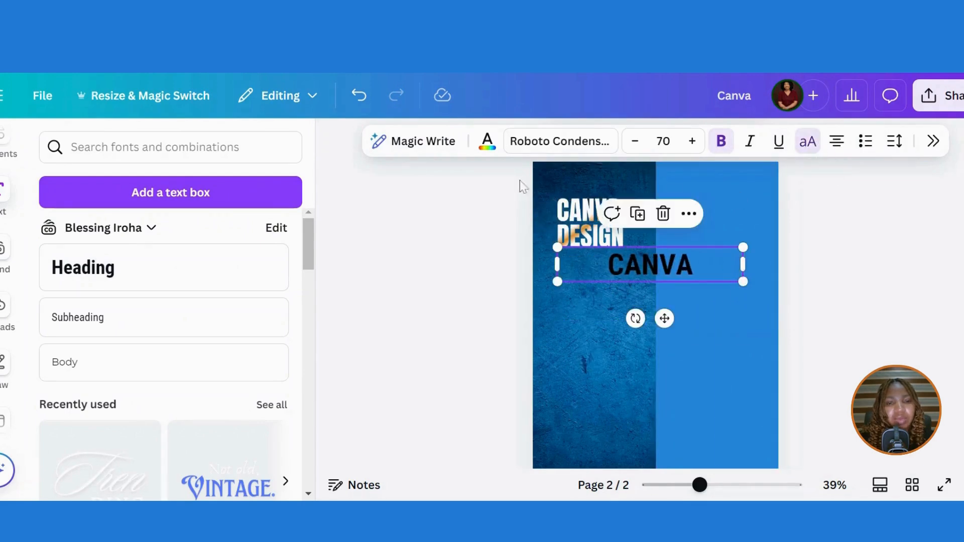
{"action": "left_click", "coordinate": [547, 142]}
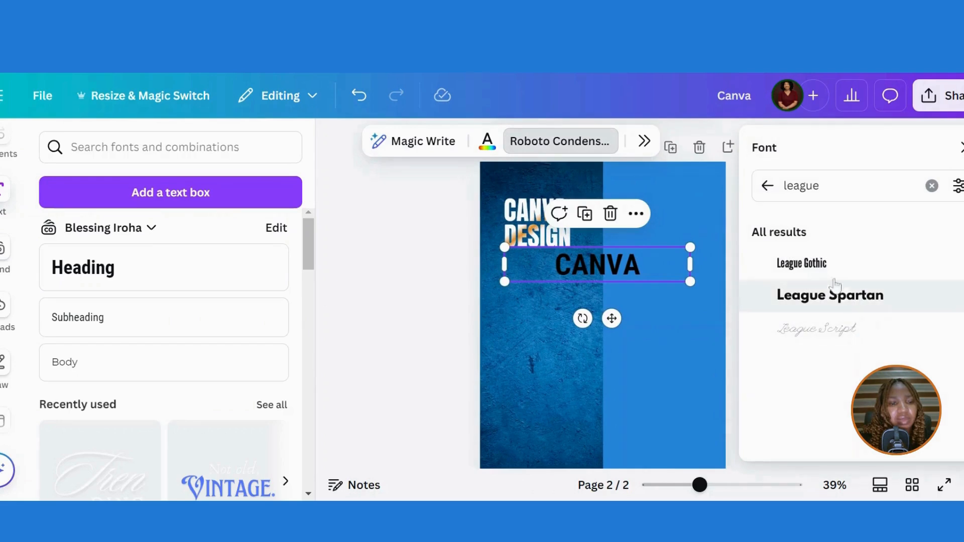
{"action": "left_click", "coordinate": [822, 269]}
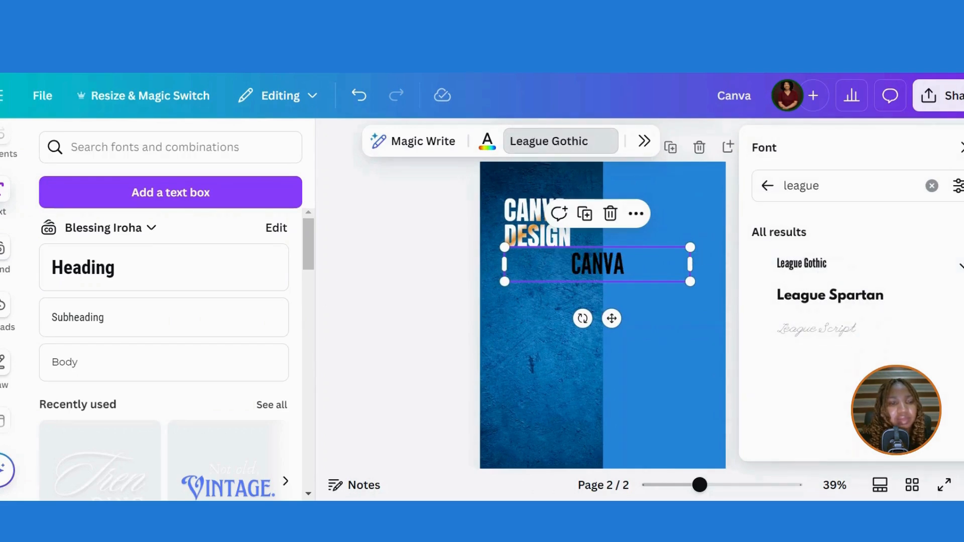
{"action": "left_click", "coordinate": [960, 147]}
- Rotate CANVA 90° to run down the right blue panel and colour it white
{"action": "left_click_drag", "start_coordinate": [743, 264], "coordinate": [754, 162]}
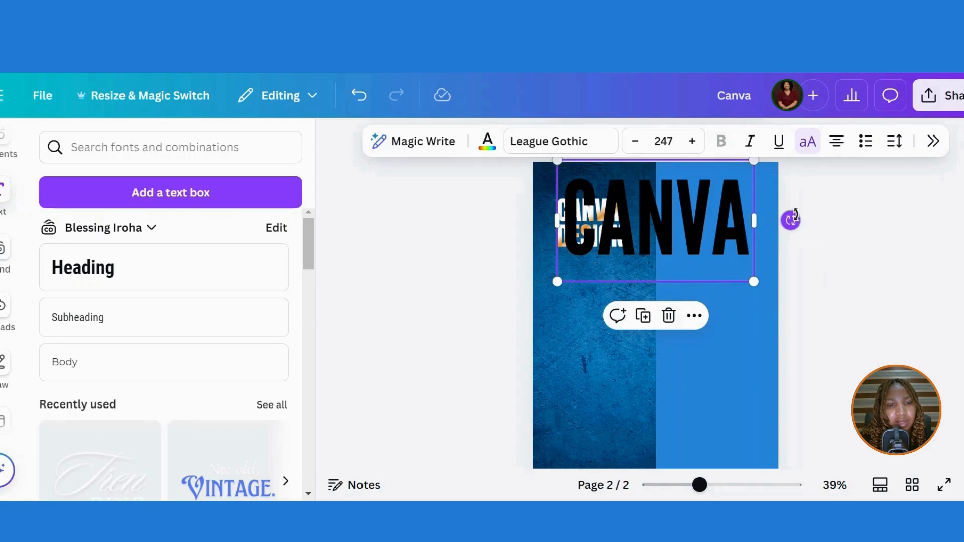
{"action": "left_click_drag", "start_coordinate": [791, 220], "coordinate": [664, 420]}
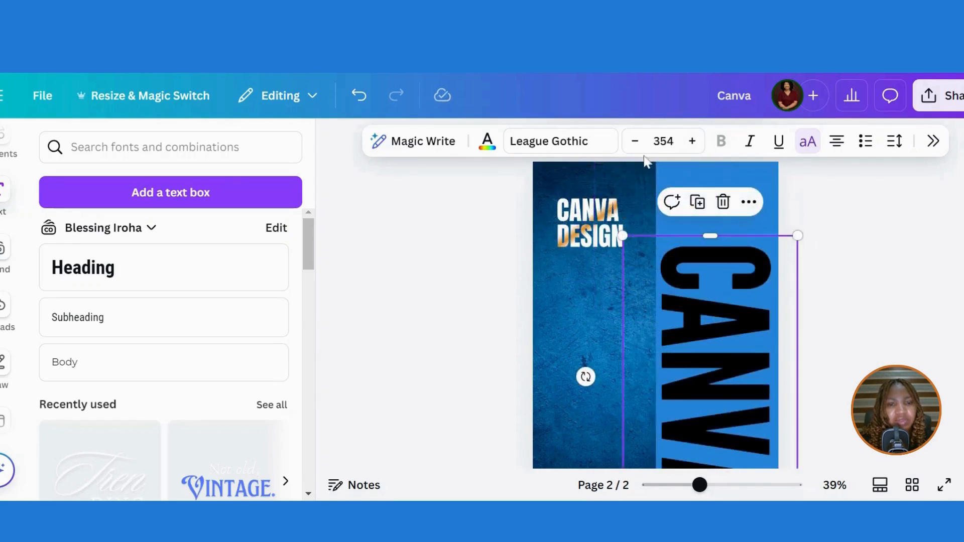
{"action": "left_click", "coordinate": [486, 145]}
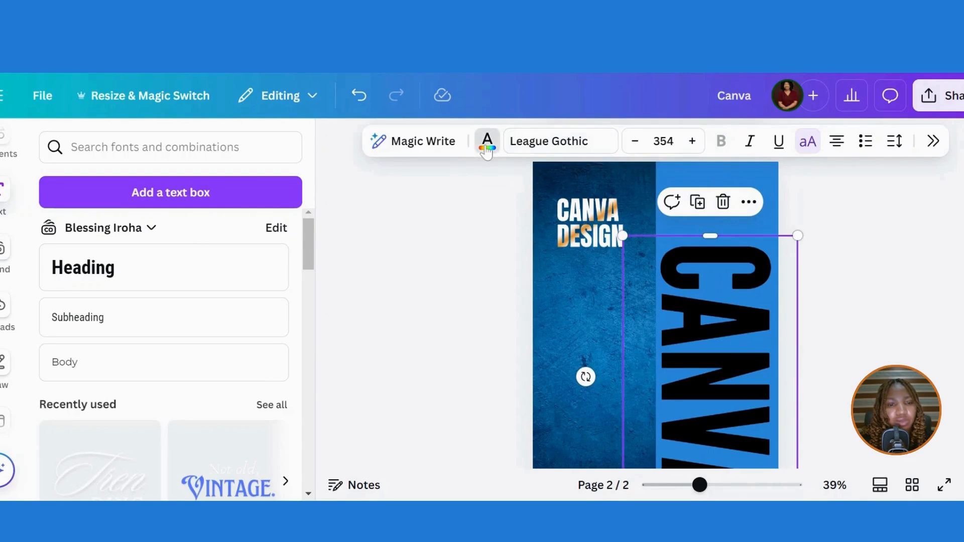
{"action": "left_click", "coordinate": [871, 265]}
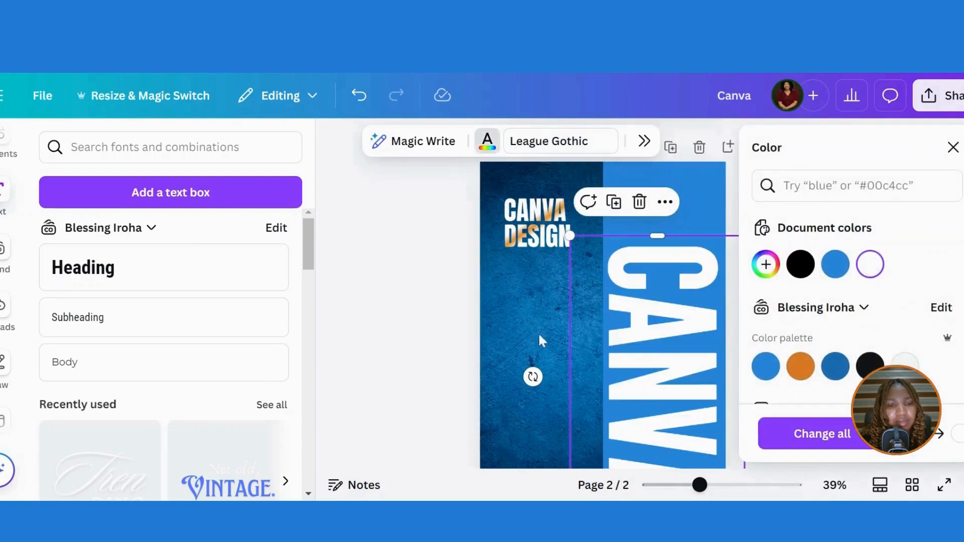
{"action": "left_click", "coordinate": [487, 338]}
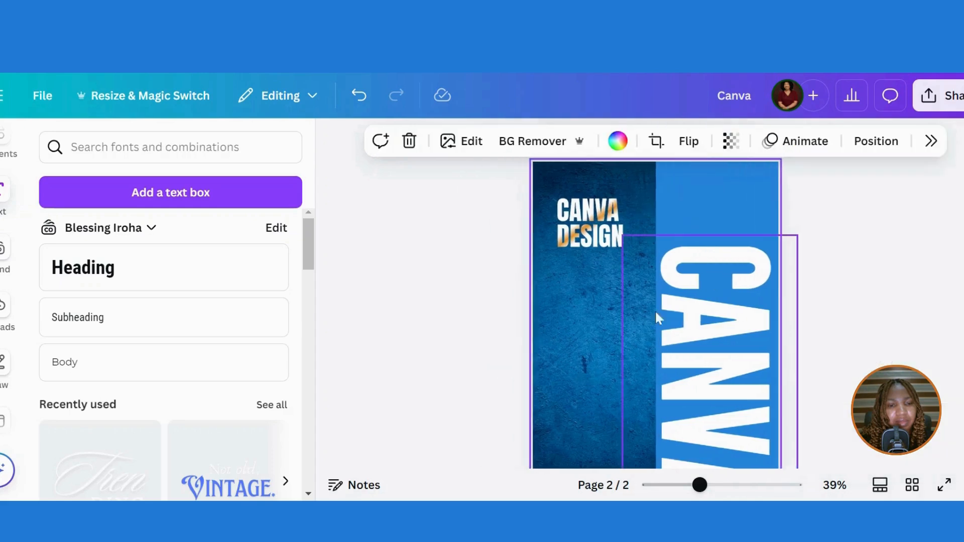
{"action": "left_click", "coordinate": [717, 327]}
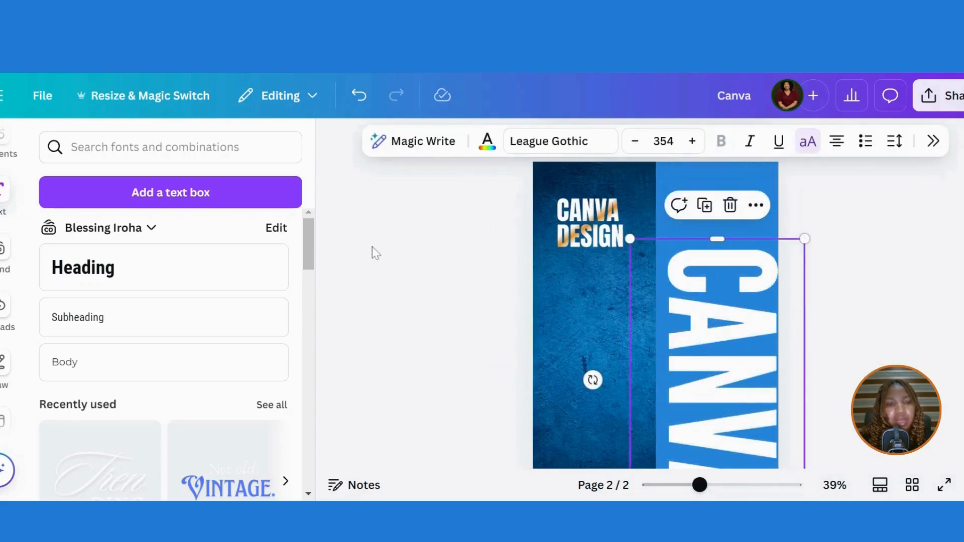
- Duplicate the vertical CANVA text onto the dark panel and change it to WORKSHOP
{"action": "left_click", "coordinate": [705, 205]}
{"action": "left_click_drag", "start_coordinate": [743, 330], "coordinate": [580, 465]}
{"action": "double_click", "coordinate": [596, 306]}
{"action": "type", "text": "W"}
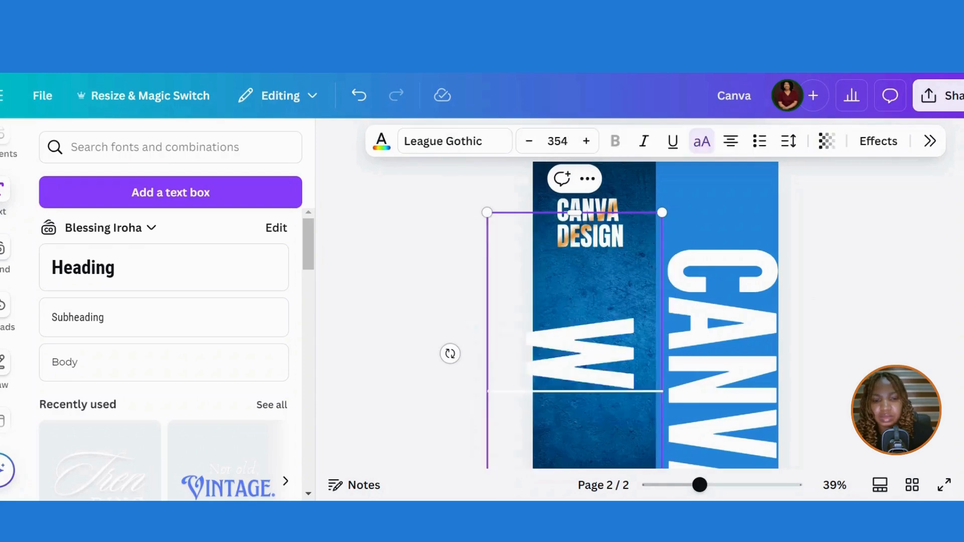
{"action": "type", "text": "ORKSHOP"}
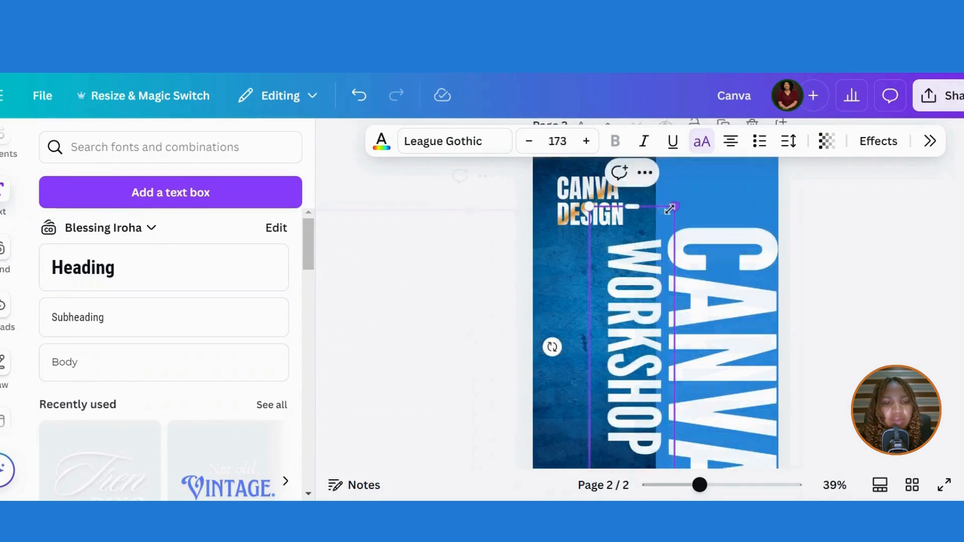
{"action": "left_click_drag", "start_coordinate": [670, 209], "coordinate": [748, 162]}
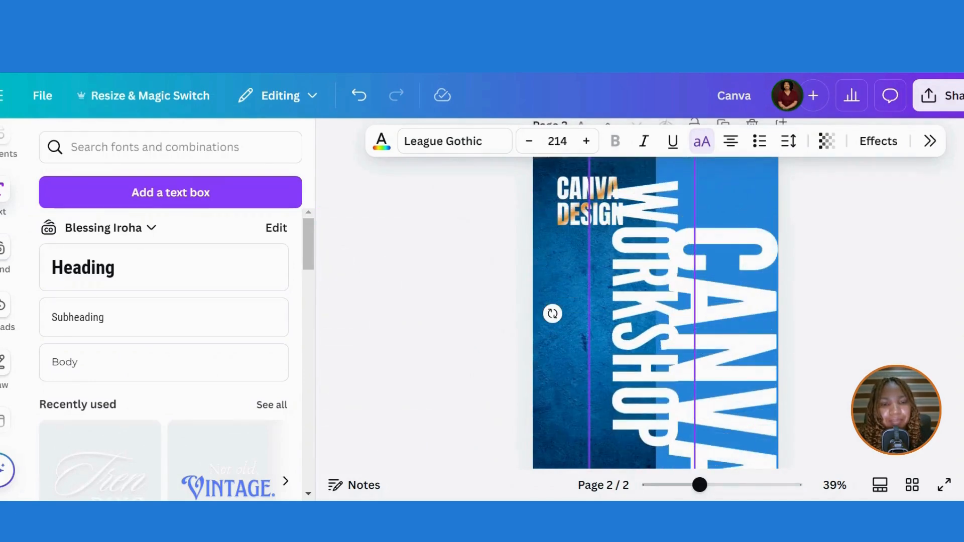
{"action": "left_click", "coordinate": [432, 323]}
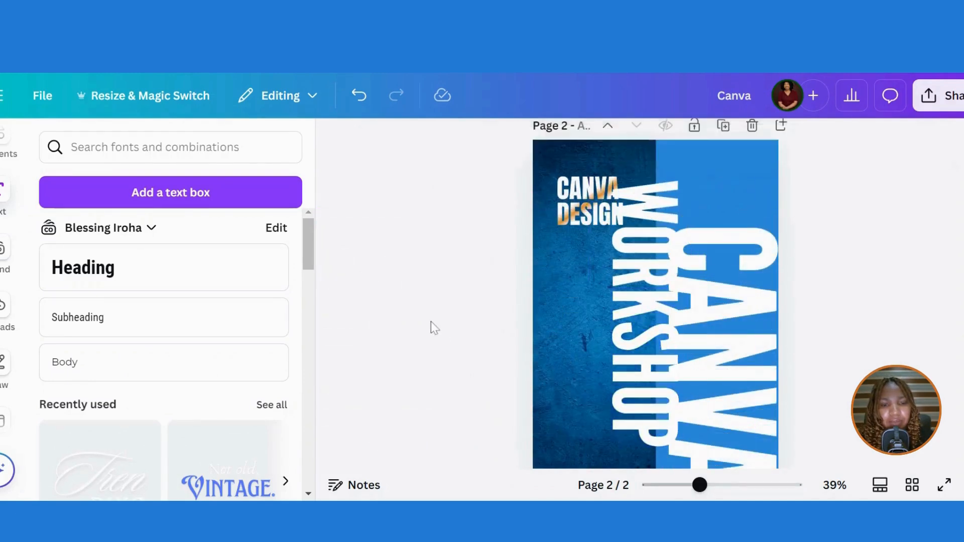
- Enlarge the vertical WORKSHOP text and shift it to page 2's left edge
{"action": "left_click", "coordinate": [644, 296]}
{"action": "left_click_drag", "start_coordinate": [644, 296], "coordinate": [515, 342]}
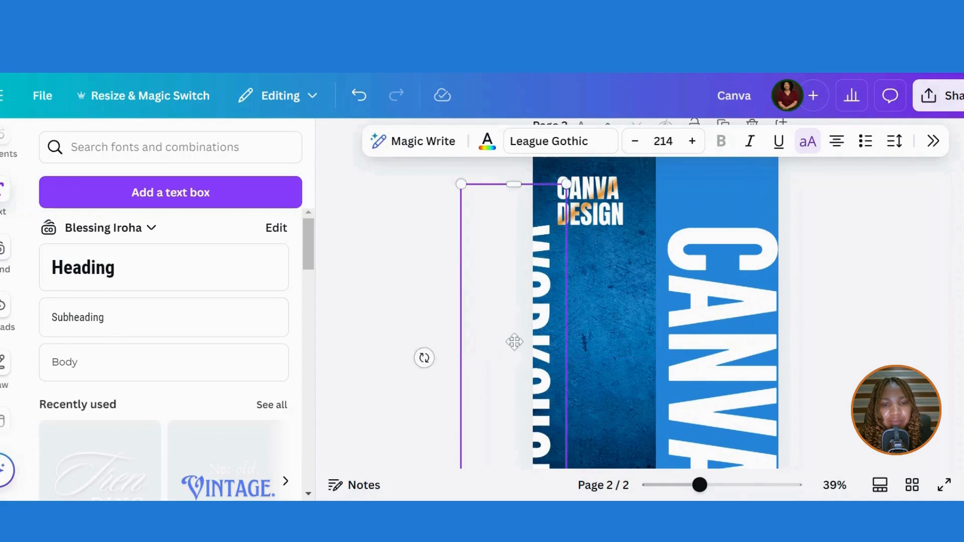
{"action": "left_click_drag", "start_coordinate": [572, 182], "coordinate": [698, 109]}
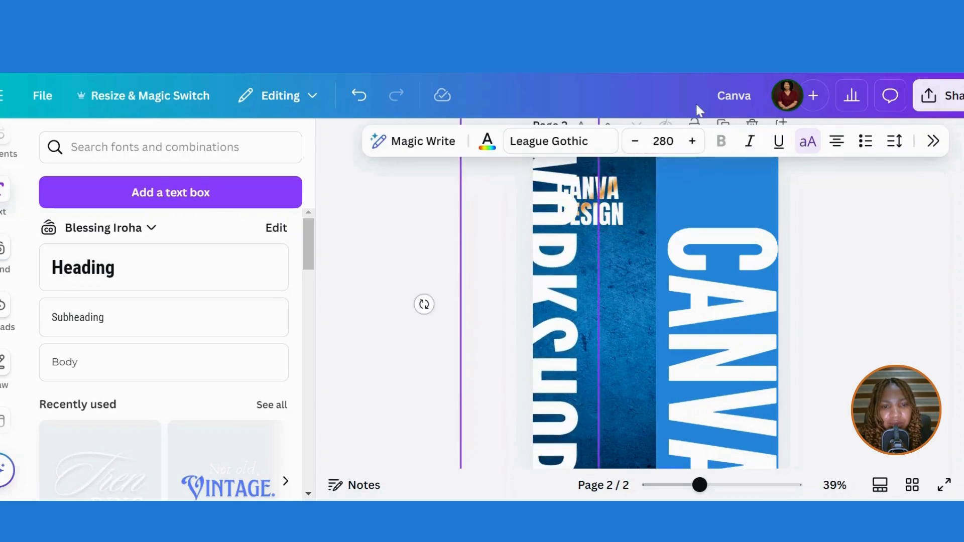
{"action": "left_click_drag", "start_coordinate": [561, 310], "coordinate": [531, 330]}
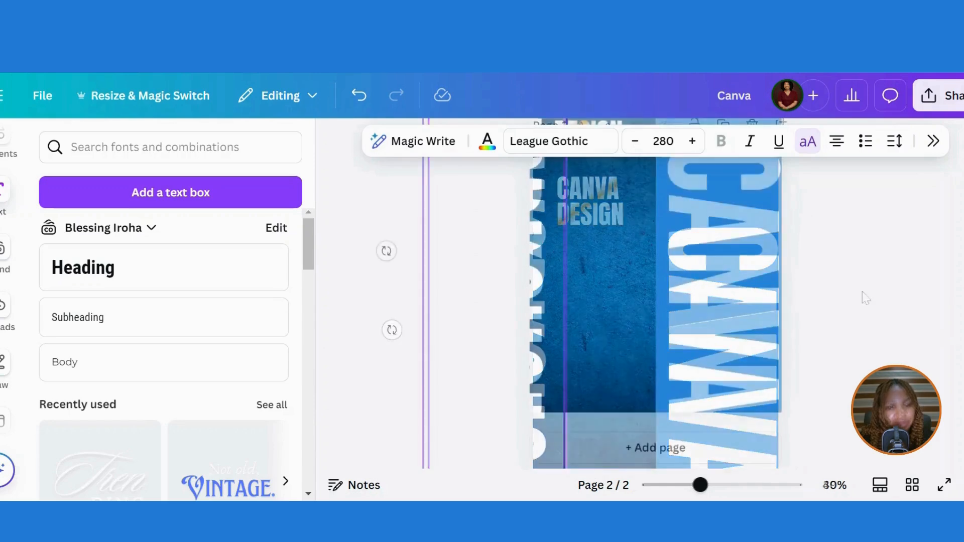
{"action": "scroll", "coordinate": [656, 313], "scroll_direction": "up", "scroll_amount": 2}
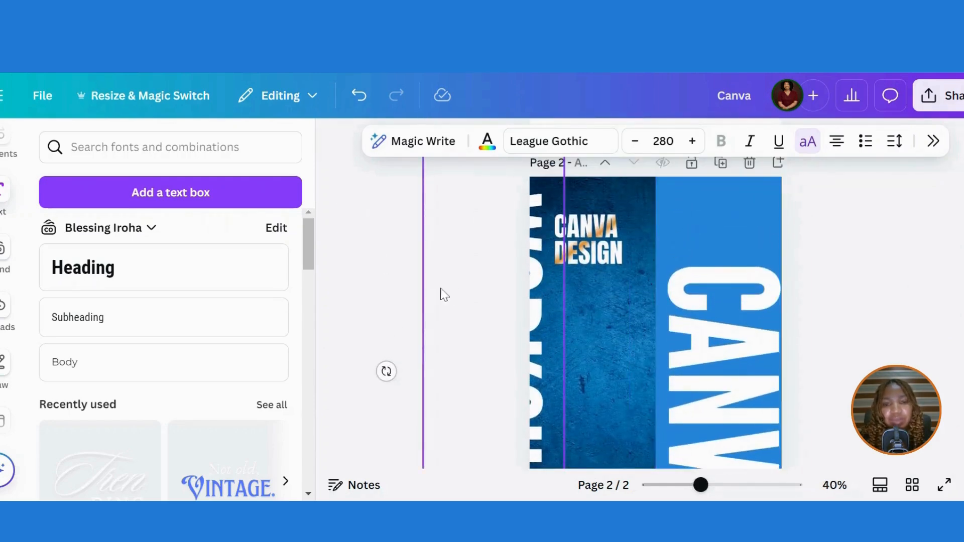
{"action": "left_click", "coordinate": [415, 294]}
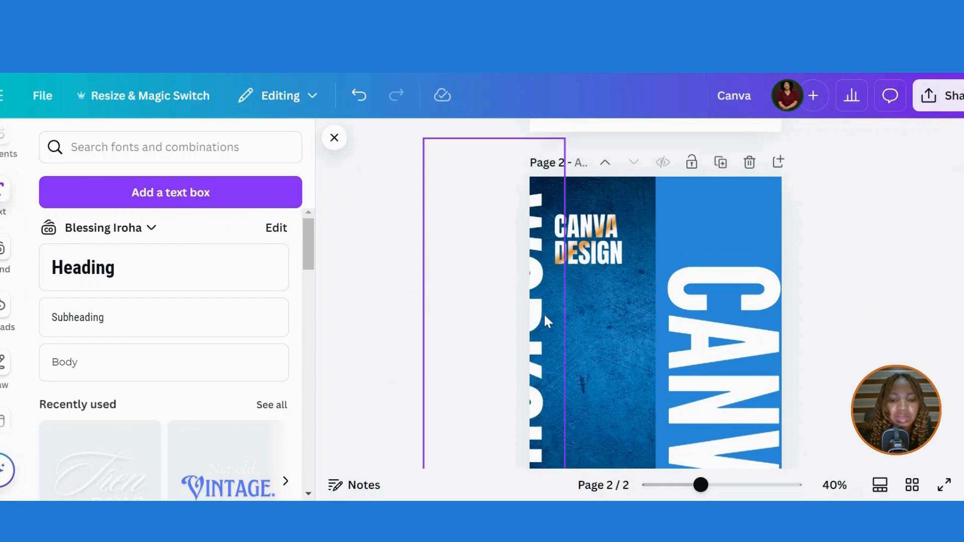
- Add a blue square atop the right panel and fit page 1's Umuahia Canva Workshop logo onto it
{"action": "key", "text": "r"}
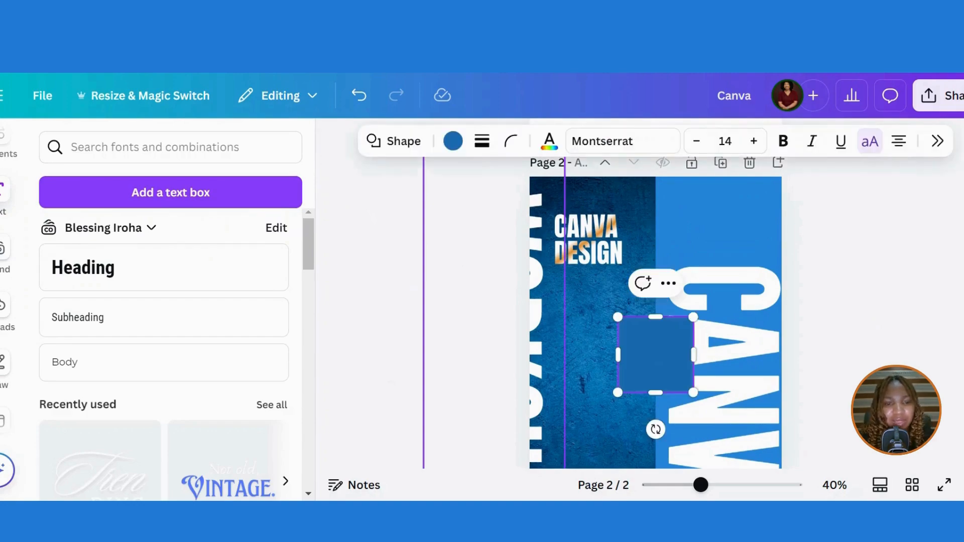
{"action": "left_click_drag", "start_coordinate": [661, 364], "coordinate": [812, 226]}
{"action": "scroll", "coordinate": [692, 220], "scroll_direction": "up", "scroll_amount": 6}
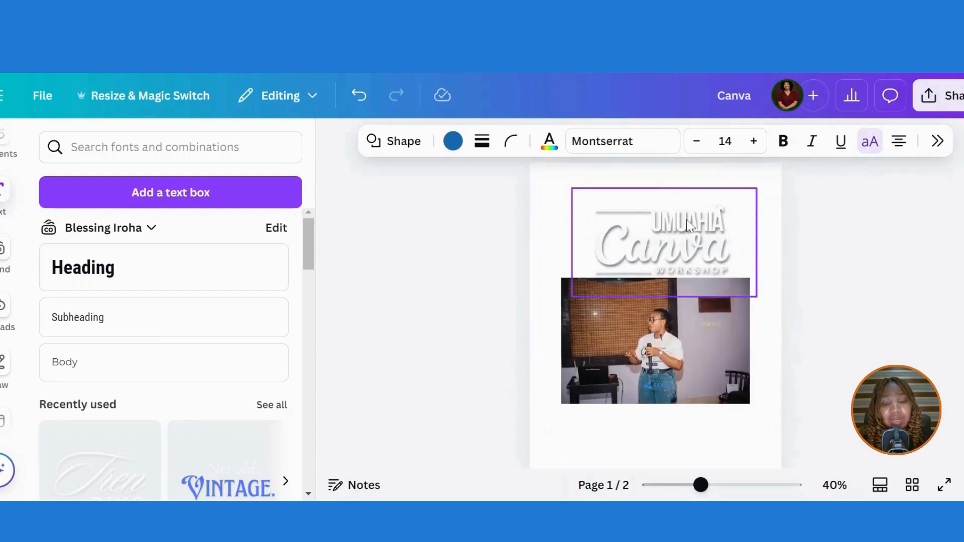
{"action": "left_click", "coordinate": [689, 224]}
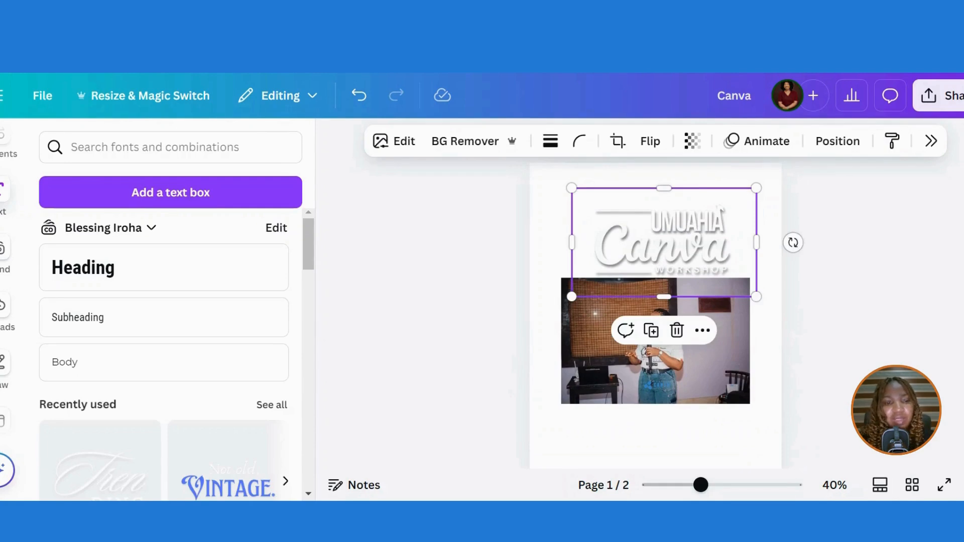
{"action": "scroll", "coordinate": [655, 316], "scroll_direction": "down", "scroll_amount": 5}
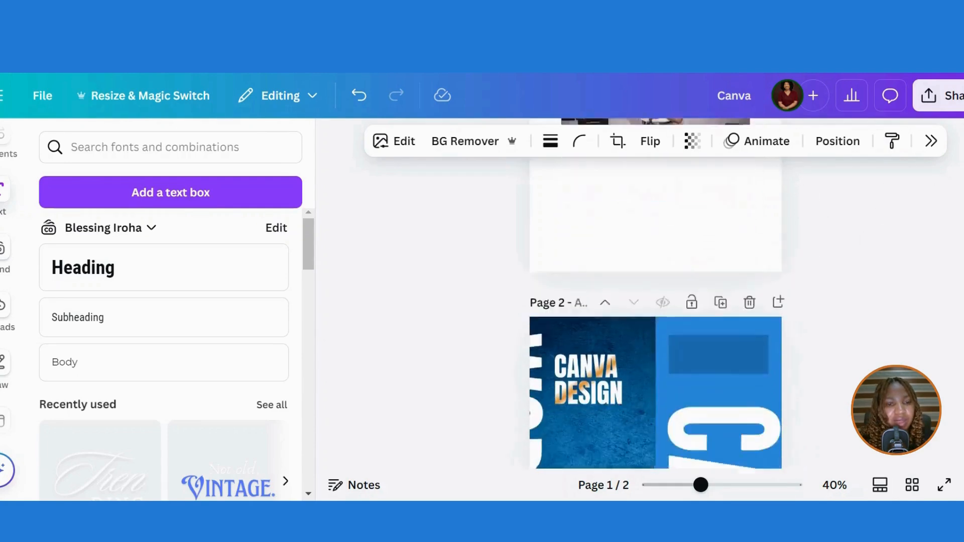
{"action": "left_click", "coordinate": [636, 322]}
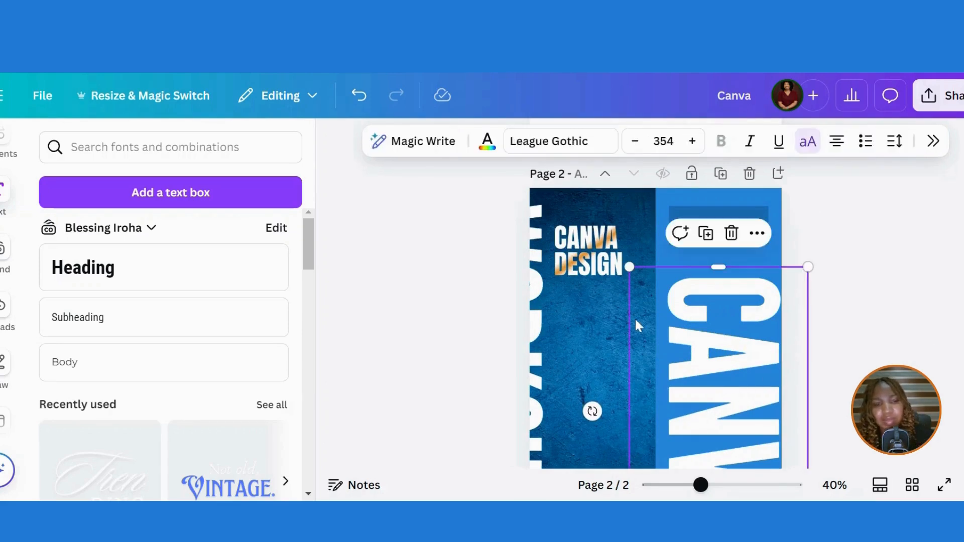
{"action": "key", "text": "ctrl+v"}
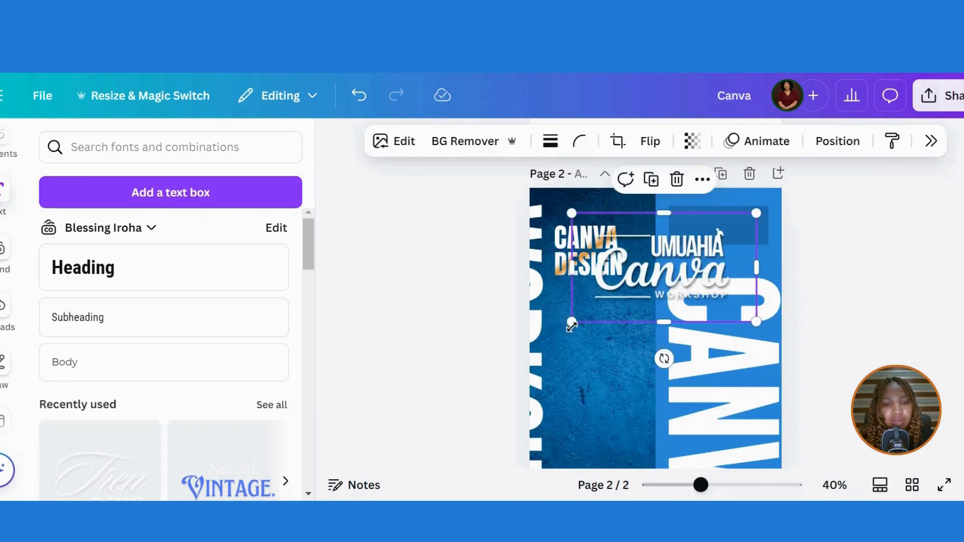
{"action": "left_click_drag", "start_coordinate": [573, 322], "coordinate": [678, 261]}
{"action": "left_click_drag", "start_coordinate": [736, 240], "coordinate": [738, 230]}
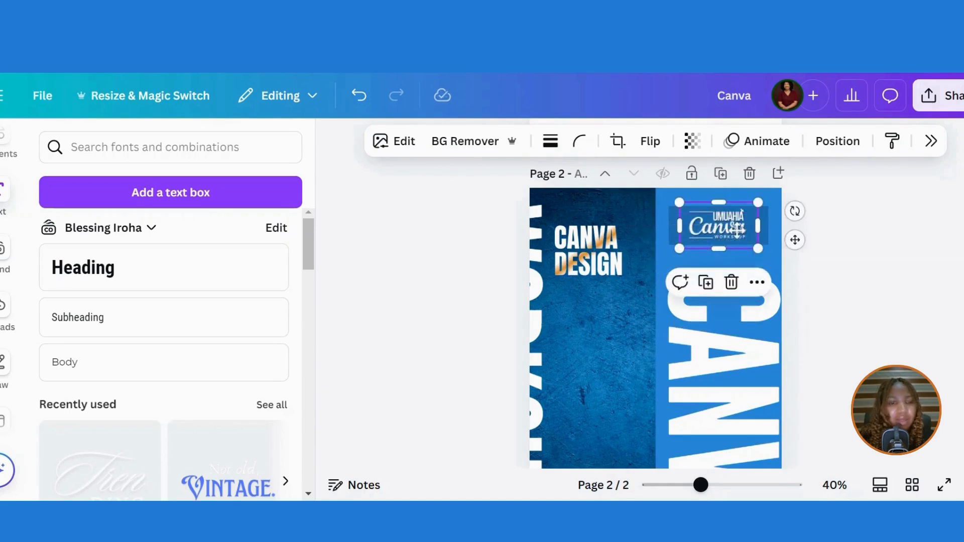
{"action": "left_click", "coordinate": [862, 246]}
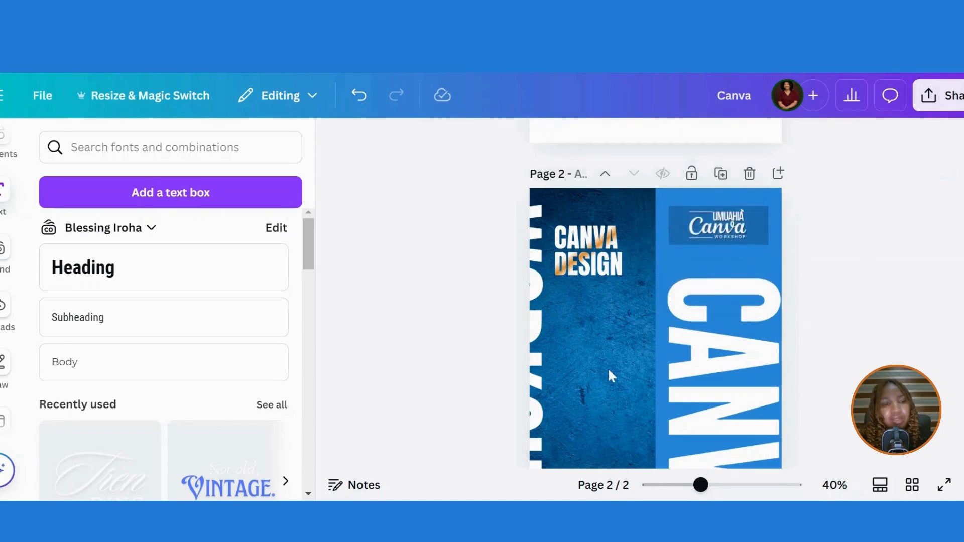
- Move the speaker photo from page 1 onto page 2 and delete the empty first page
{"action": "scroll", "coordinate": [927, 201], "scroll_direction": "up", "scroll_amount": 5}
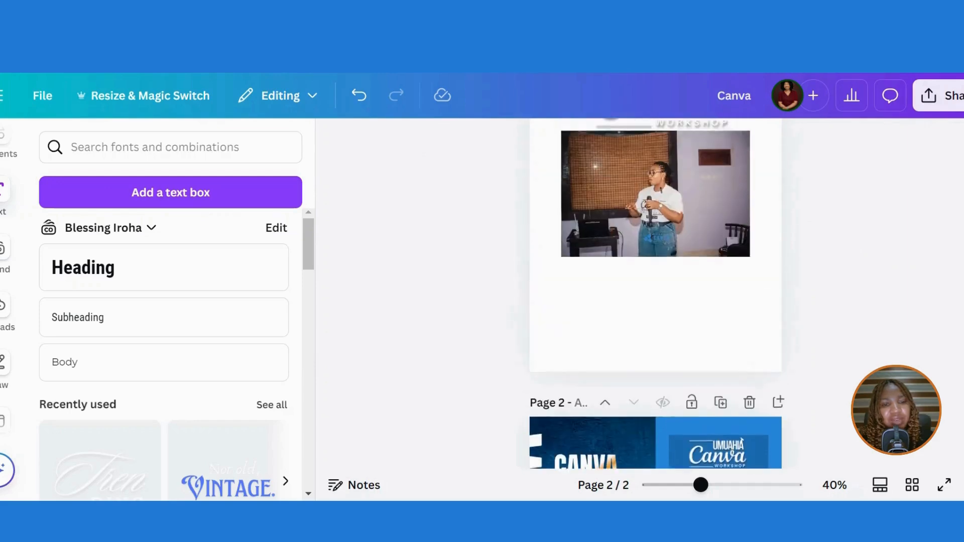
{"action": "left_click", "coordinate": [700, 215]}
{"action": "left_click_drag", "start_coordinate": [700, 215], "coordinate": [701, 487]}
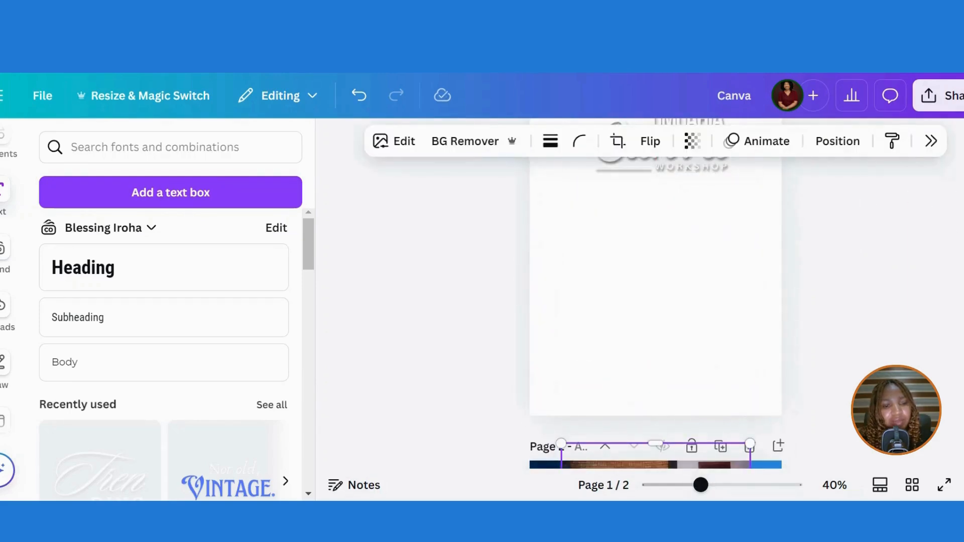
{"action": "scroll", "coordinate": [653, 301], "scroll_direction": "up", "scroll_amount": 2}
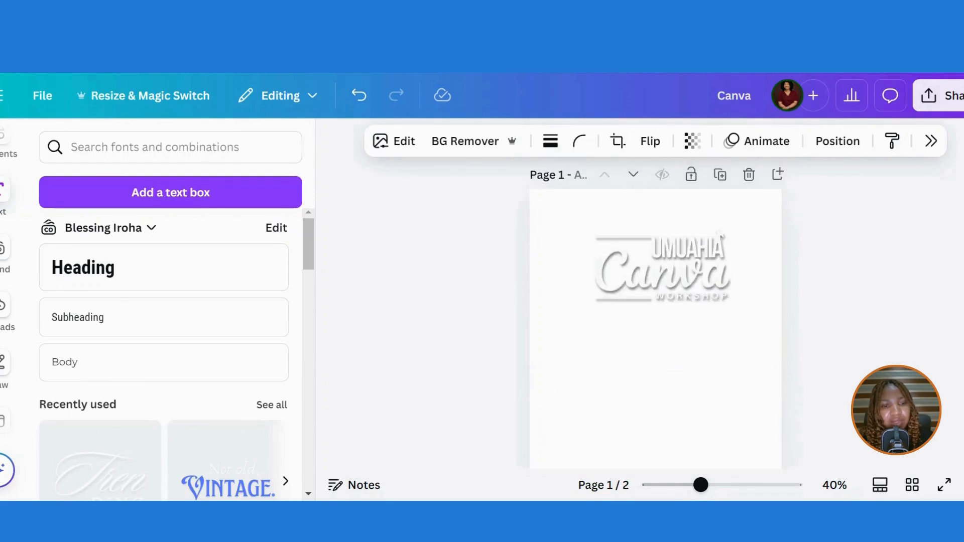
{"action": "left_click", "coordinate": [751, 177]}
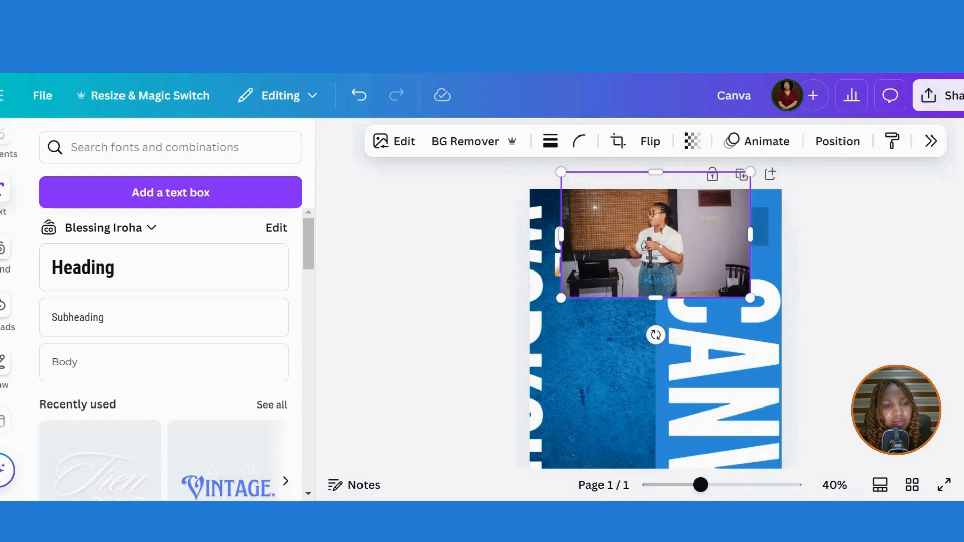
{"action": "left_click_drag", "start_coordinate": [670, 187], "coordinate": [676, 370]}
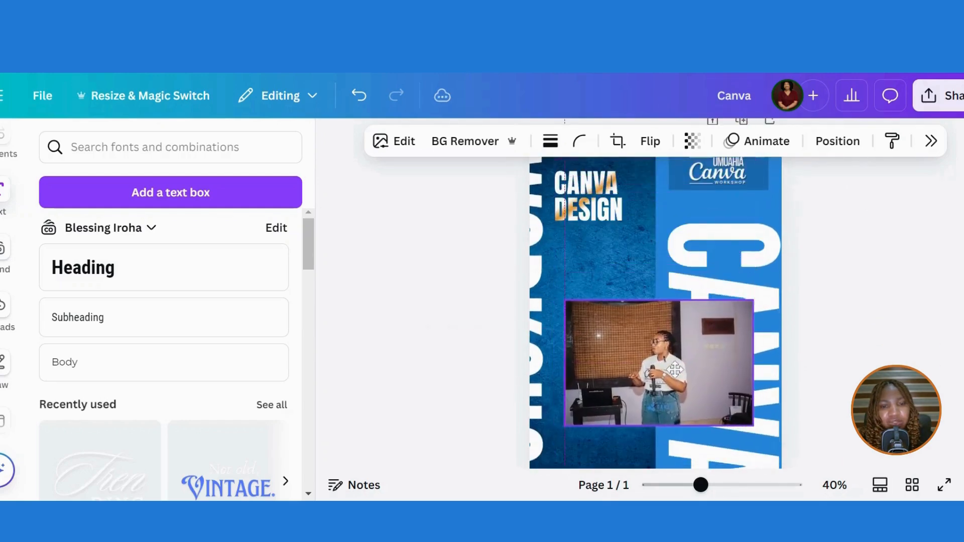
- Remove the photo's background, trim its empty sides, and enlarge the speaker cut-out
{"action": "left_click", "coordinate": [466, 146]}
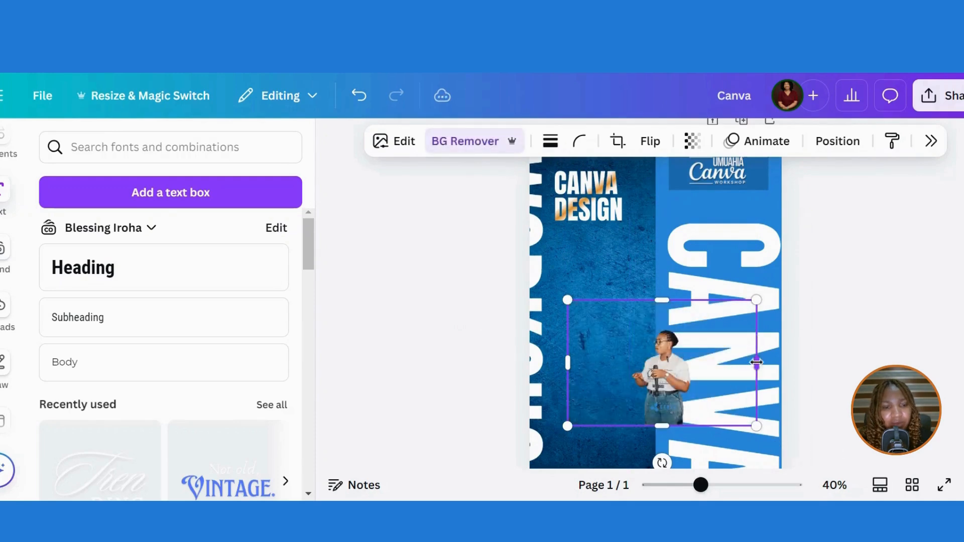
{"action": "left_click_drag", "start_coordinate": [756, 362], "coordinate": [696, 371]}
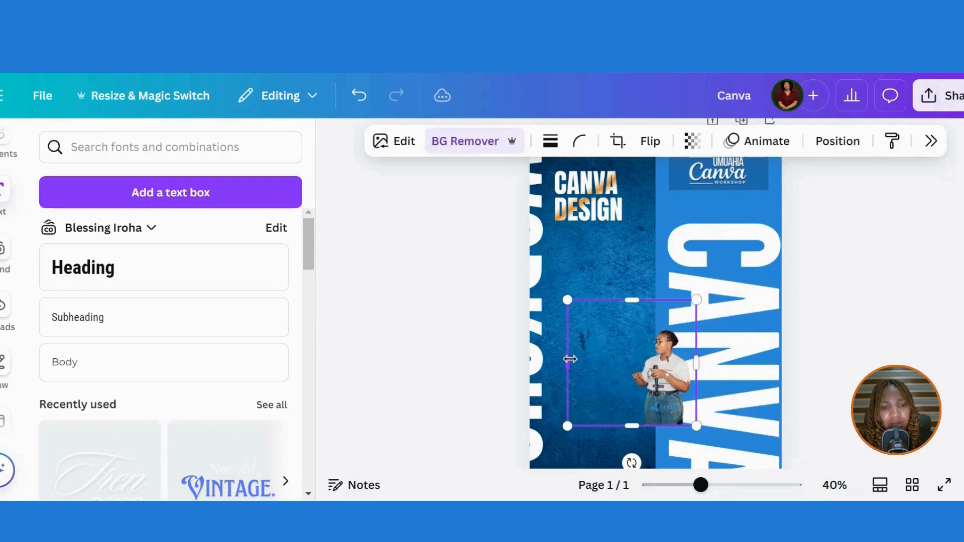
{"action": "left_click_drag", "start_coordinate": [571, 359], "coordinate": [624, 364]}
{"action": "left_click_drag", "start_coordinate": [696, 300], "coordinate": [806, 207]}
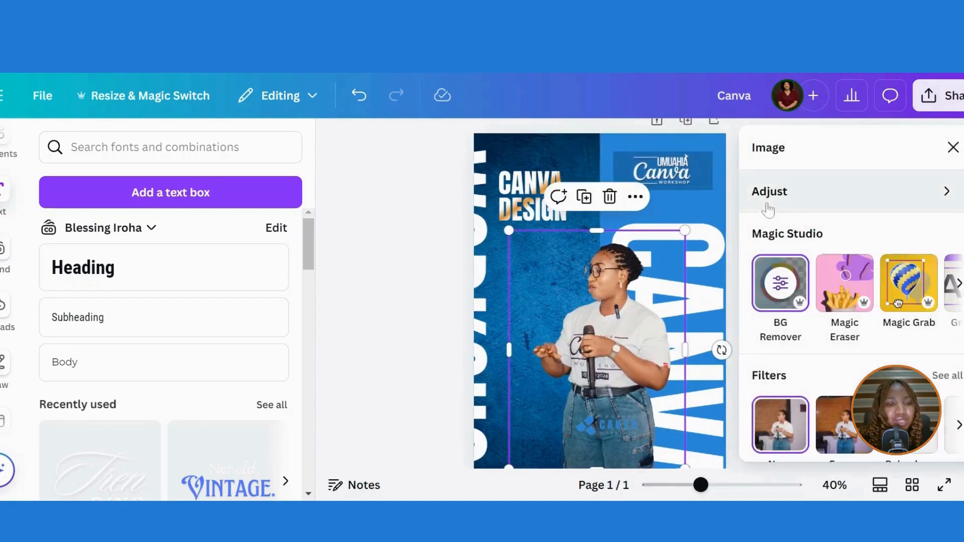
- Drop the speaker cut-out's saturation to -57 in the image colour adjustments
{"action": "left_click", "coordinate": [791, 189]}
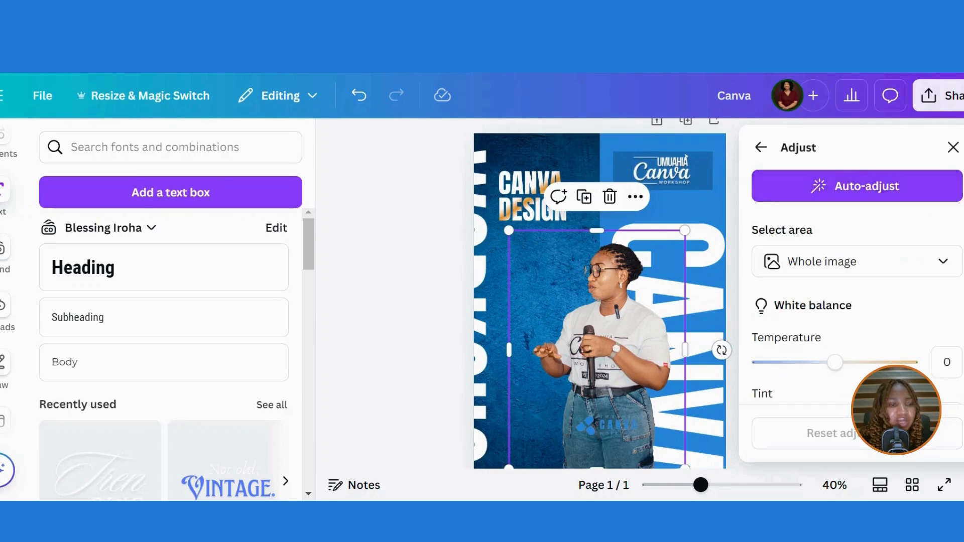
{"action": "scroll", "coordinate": [953, 207], "scroll_direction": "down", "scroll_amount": 7}
{"action": "scroll", "coordinate": [849, 287], "scroll_direction": "down", "scroll_amount": 4}
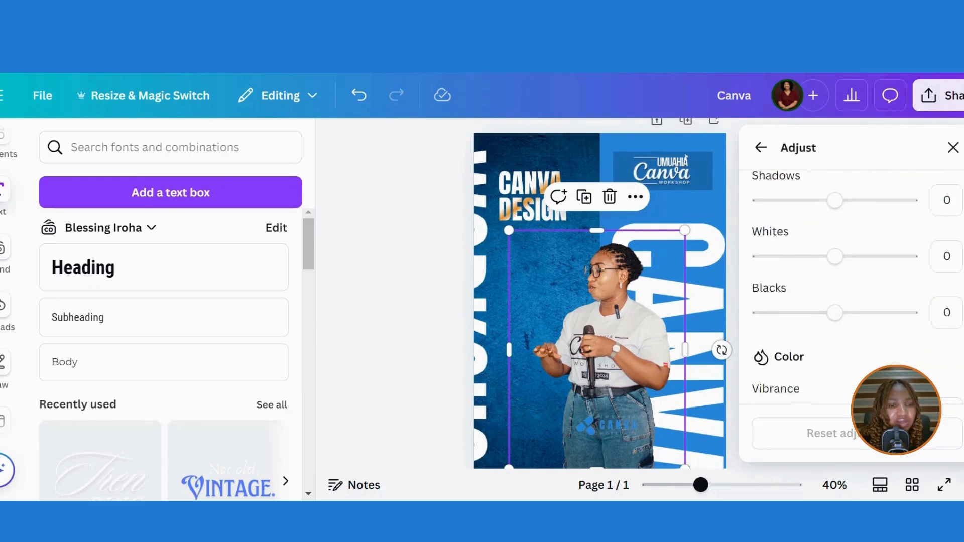
{"action": "left_click_drag", "start_coordinate": [835, 365], "coordinate": [793, 378]}
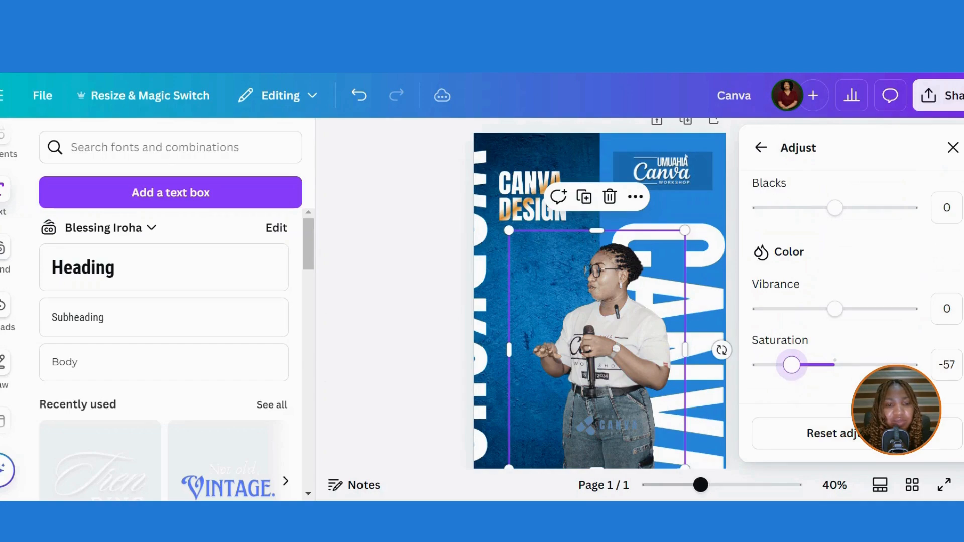
{"action": "left_click", "coordinate": [954, 147]}
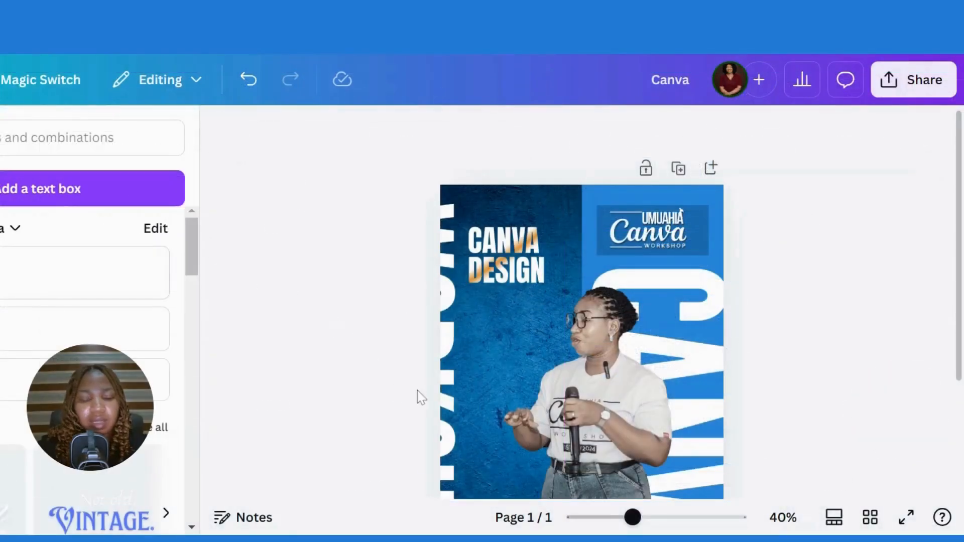
- Add a square shape reading 'FREE', squash it into a thin bar and round its corners slightly
{"action": "key", "text": "r"}
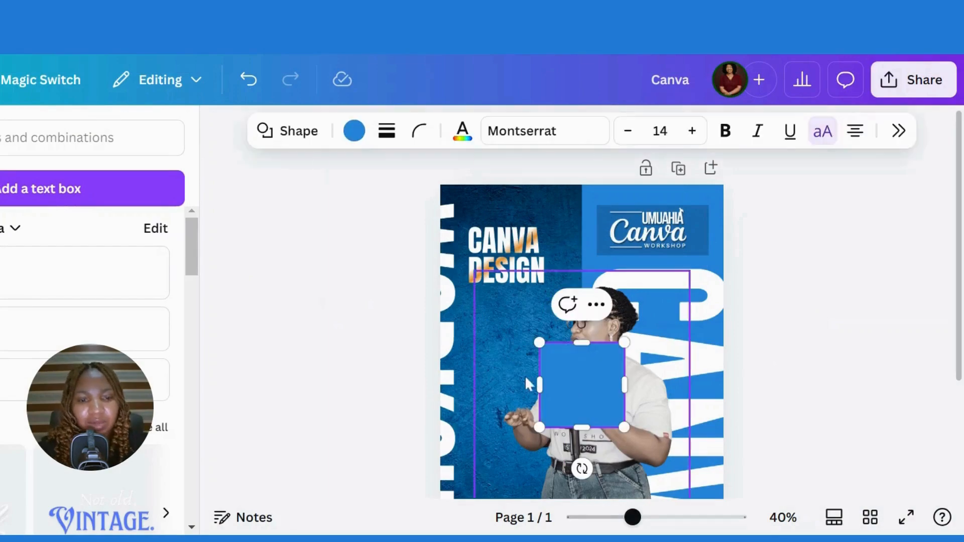
{"action": "key", "text": "Return"}
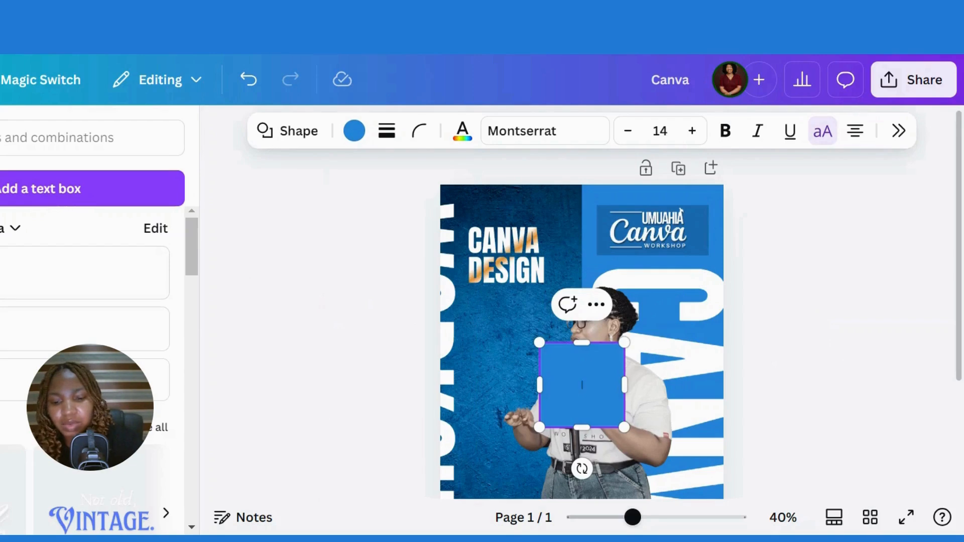
{"action": "type", "text": "FREE"}
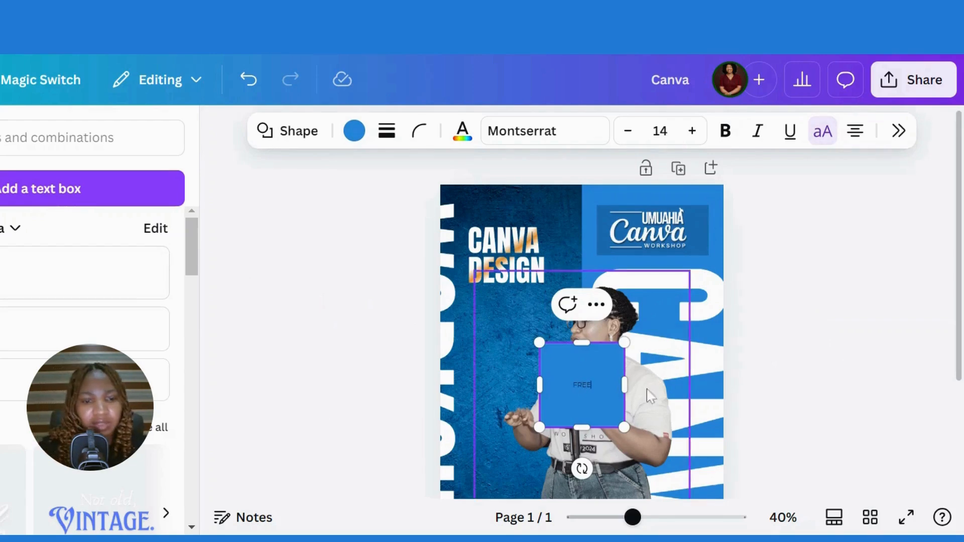
{"action": "left_click_drag", "start_coordinate": [582, 425], "coordinate": [582, 373]}
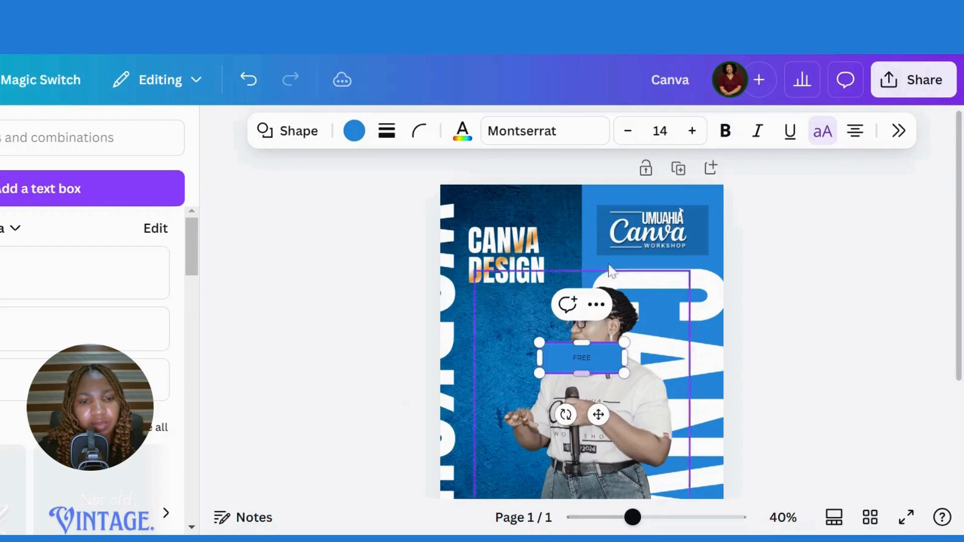
{"action": "left_click", "coordinate": [420, 132]}
{"action": "left_click_drag", "start_coordinate": [329, 218], "coordinate": [357, 221]}
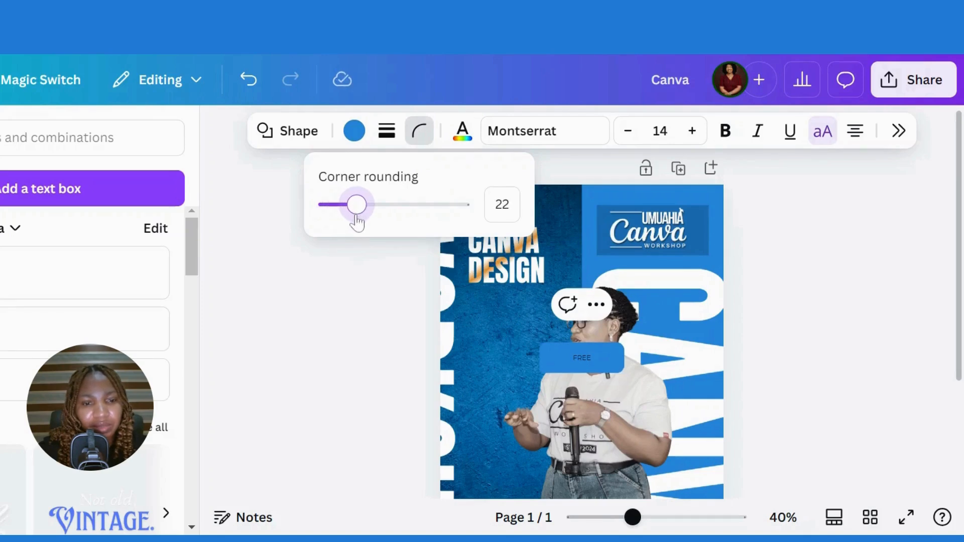
- Give the FREE shape a solid border and transparent fill, shrink it, and move it above CANVA
{"action": "left_click", "coordinate": [390, 130]}
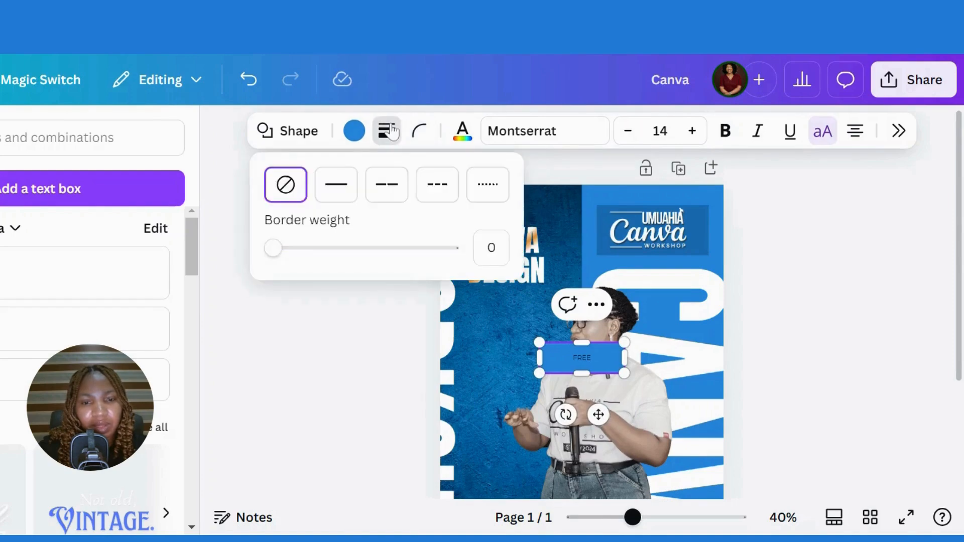
{"action": "left_click", "coordinate": [337, 185]}
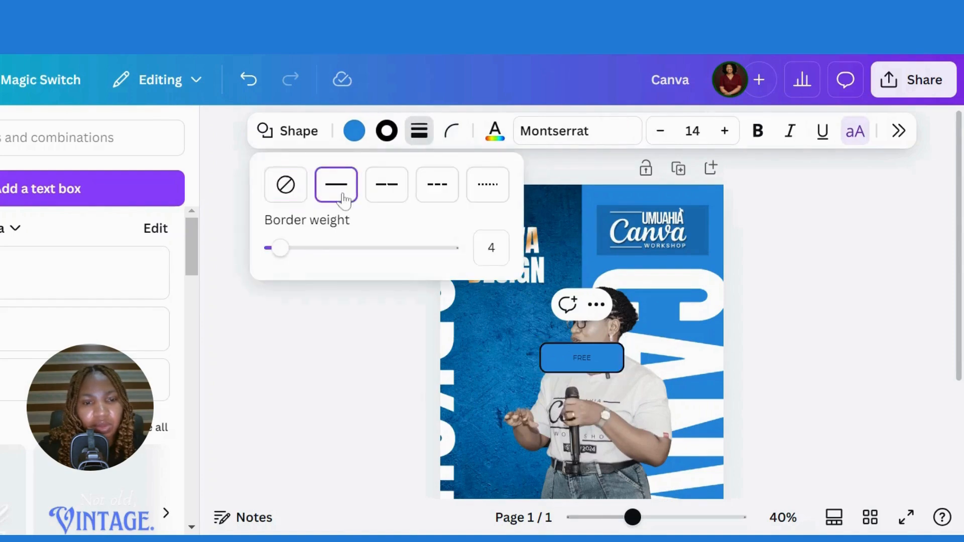
{"action": "left_click", "coordinate": [354, 132]}
{"action": "left_click", "coordinate": [746, 270]}
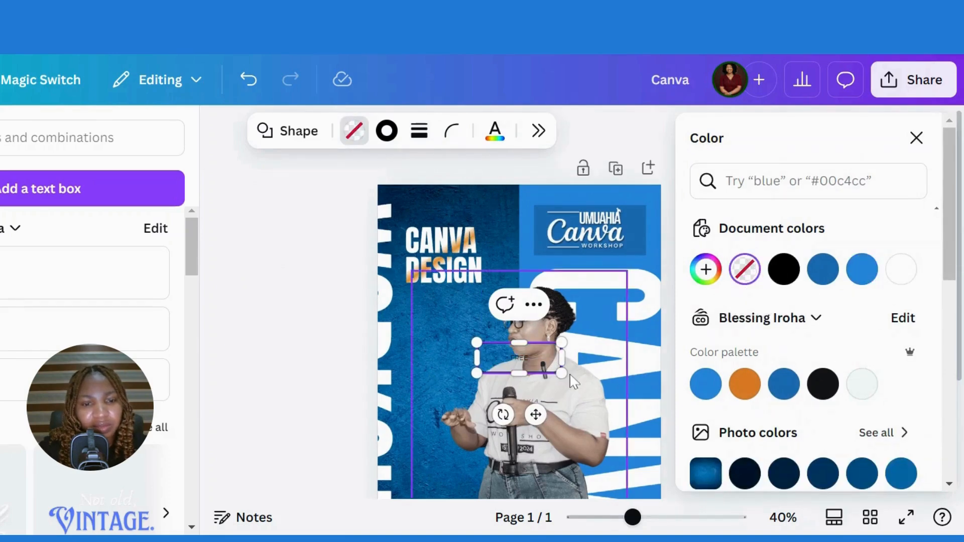
{"action": "left_click_drag", "start_coordinate": [562, 373], "coordinate": [519, 354]}
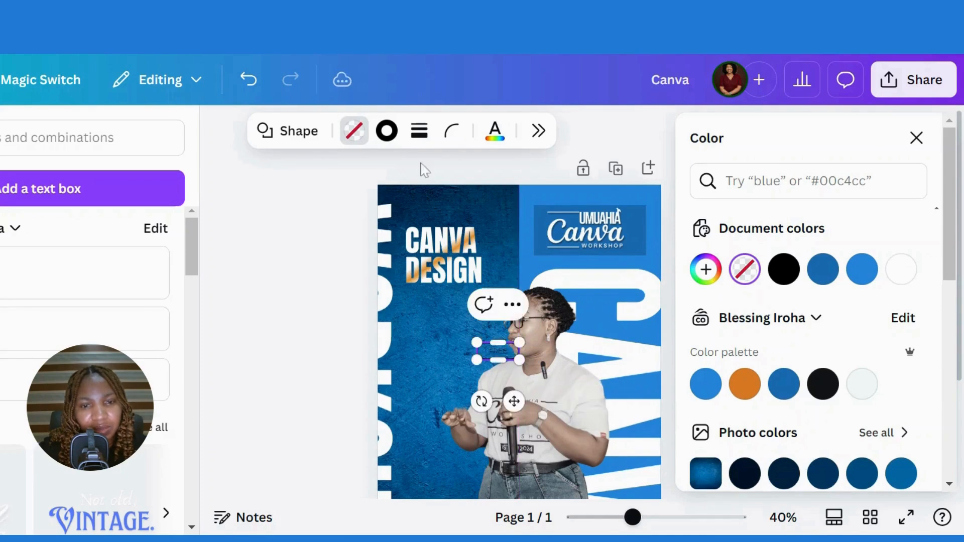
{"action": "left_click", "coordinate": [453, 132]}
{"action": "left_click_drag", "start_coordinate": [396, 213], "coordinate": [367, 210]}
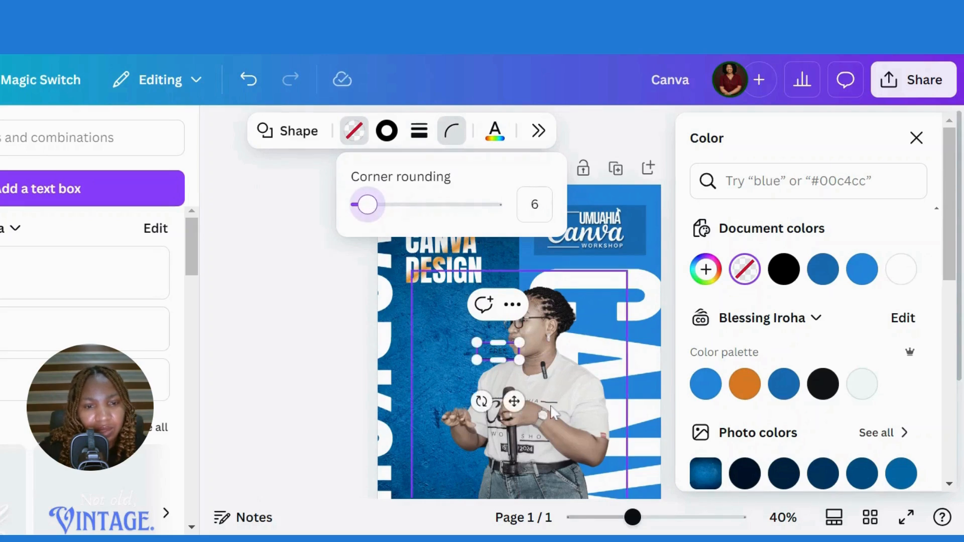
{"action": "left_click_drag", "start_coordinate": [516, 400], "coordinate": [445, 263]}
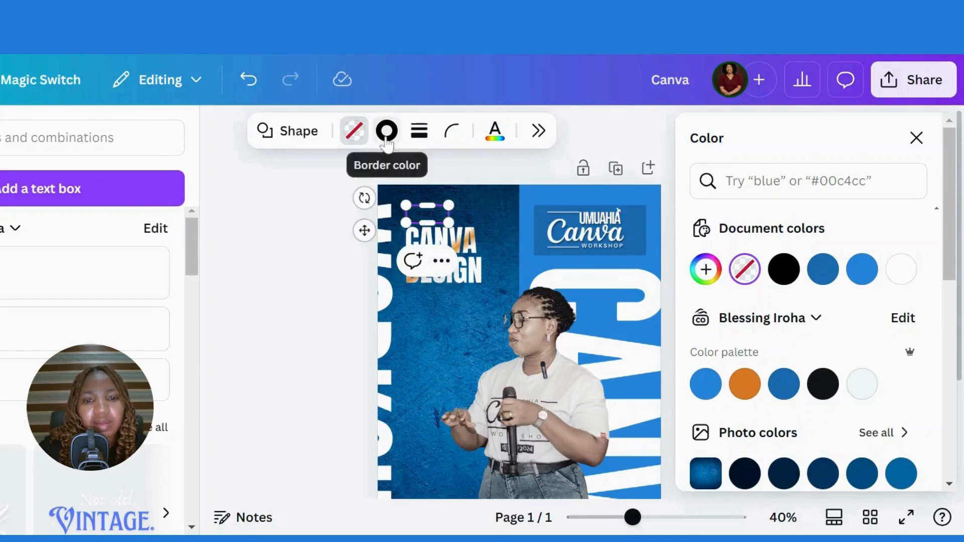
- Make the FREE badge's border orange and its text white
{"action": "left_click", "coordinate": [386, 131]}
{"action": "left_click", "coordinate": [745, 388]}
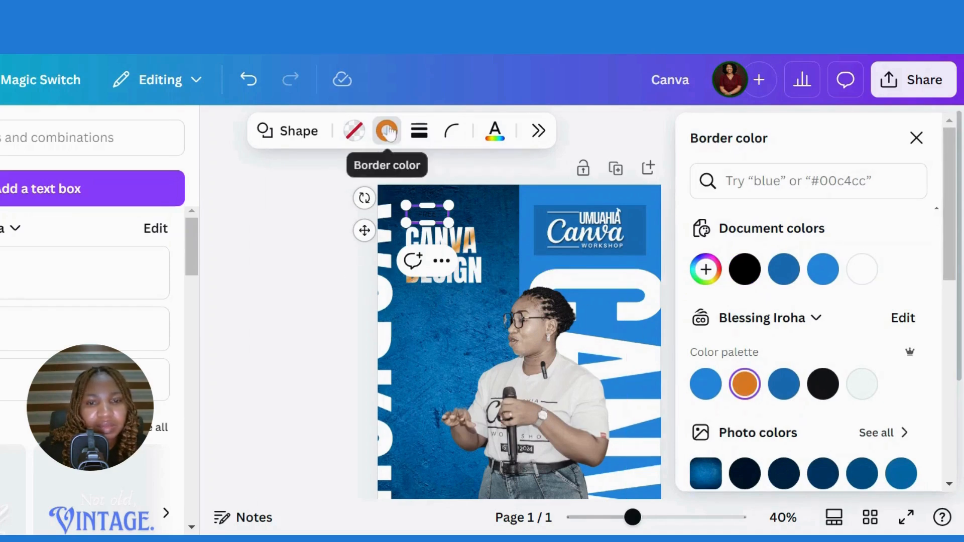
{"action": "left_click", "coordinate": [495, 133]}
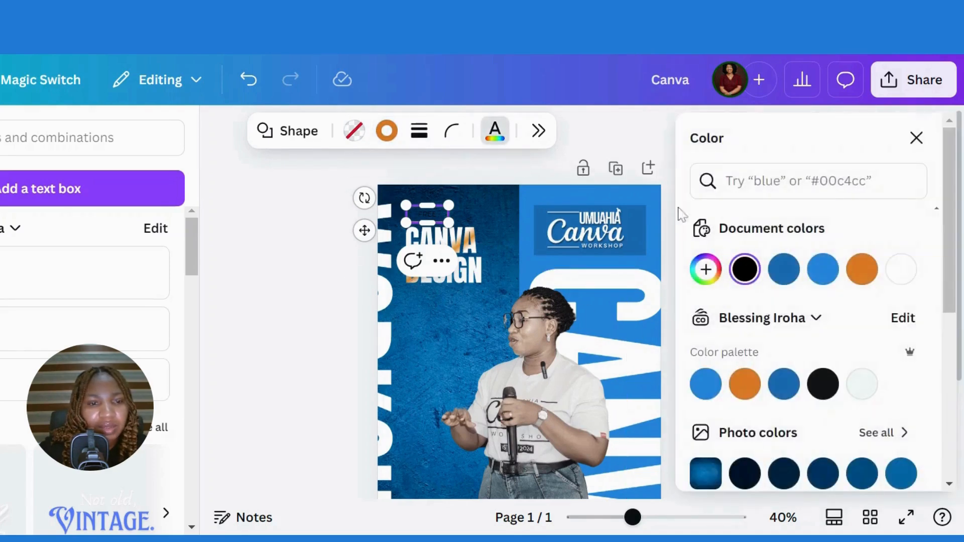
{"action": "left_click", "coordinate": [901, 270]}
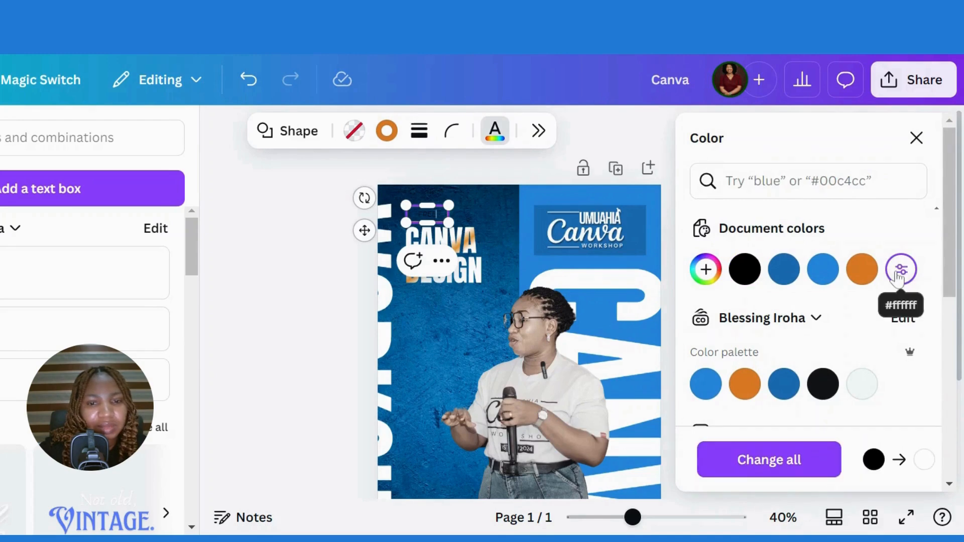
{"action": "left_click", "coordinate": [337, 282]}
{"action": "left_click", "coordinate": [495, 215]}
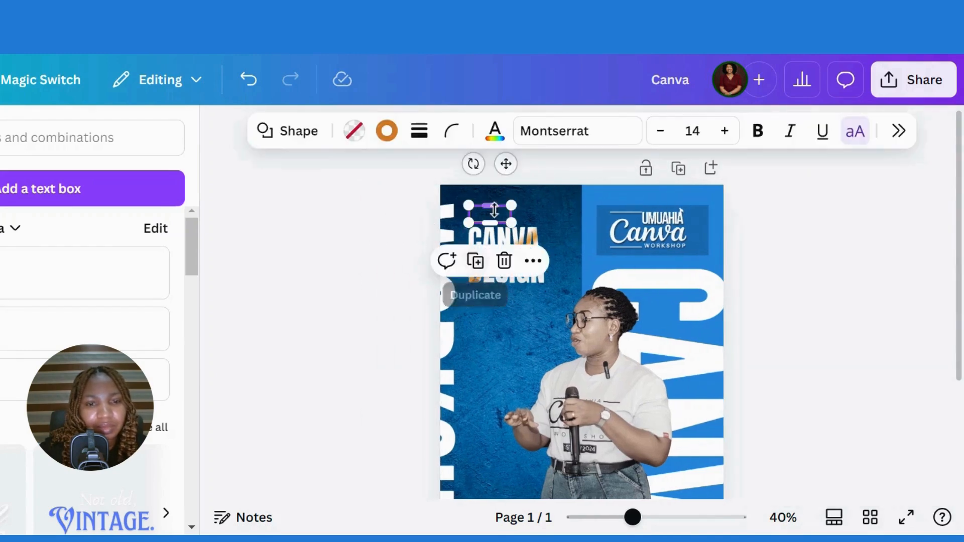
{"action": "left_click", "coordinate": [495, 130]}
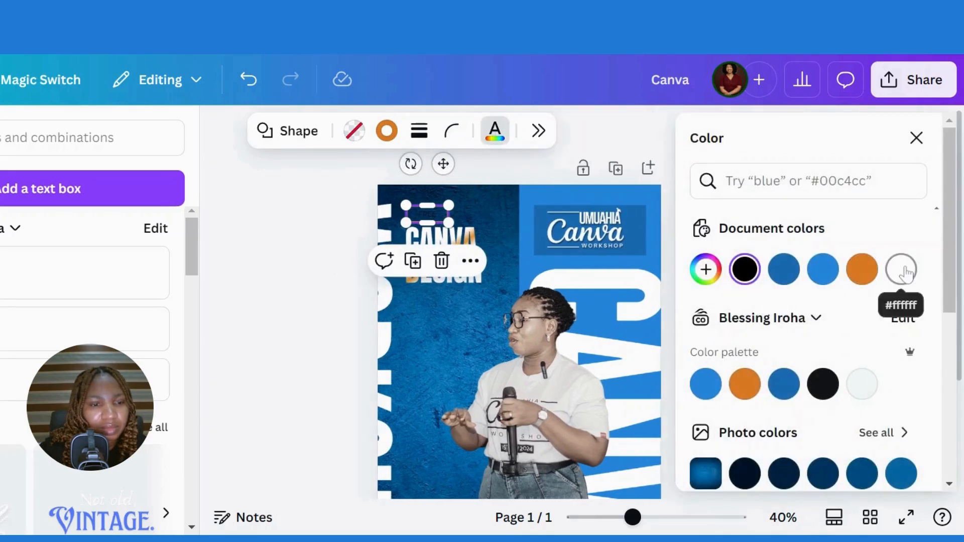
{"action": "left_click", "coordinate": [901, 270]}
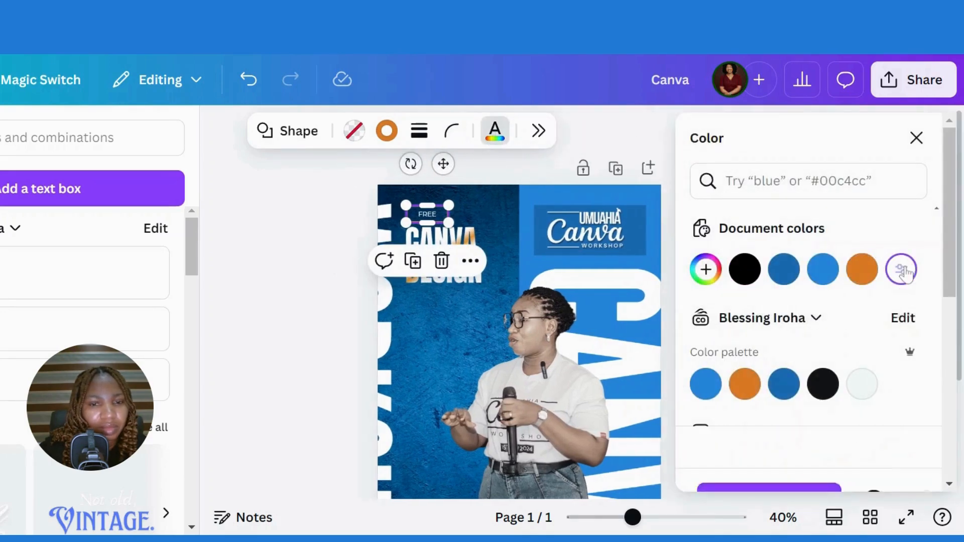
{"action": "left_click", "coordinate": [916, 138]}
- Set the FREE text to Brice SemiExpanded and set the badge border weight to 2
{"action": "left_click", "coordinate": [576, 132]}
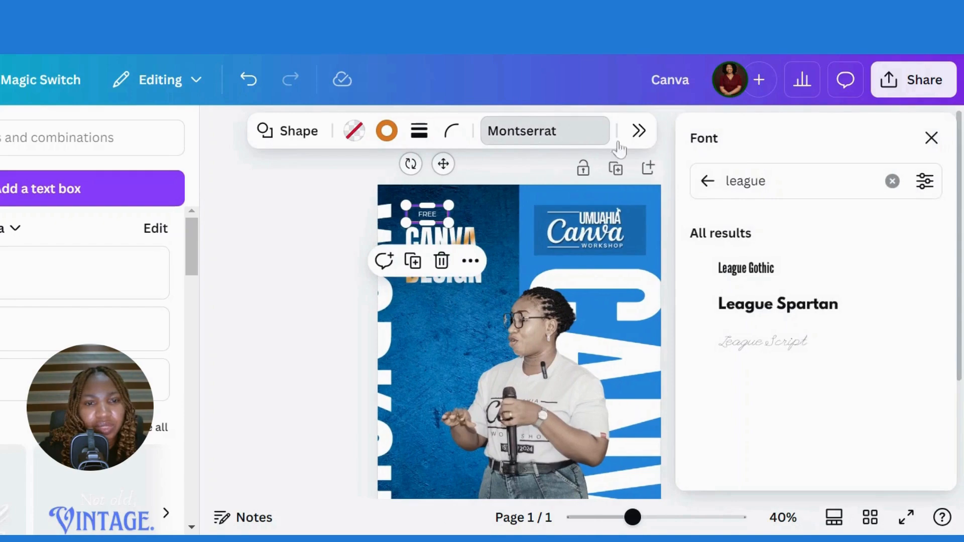
{"action": "left_click", "coordinate": [893, 182]}
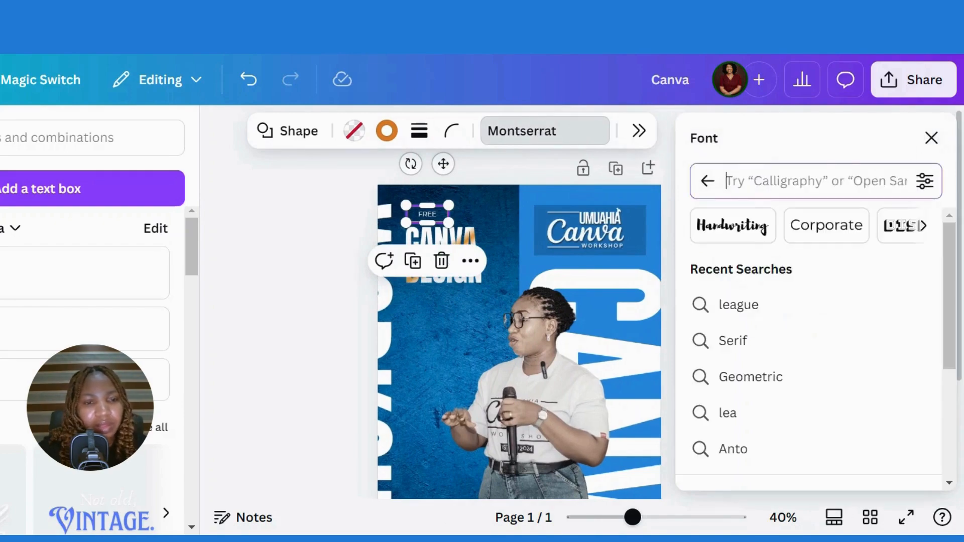
{"action": "type", "text": "bric"}
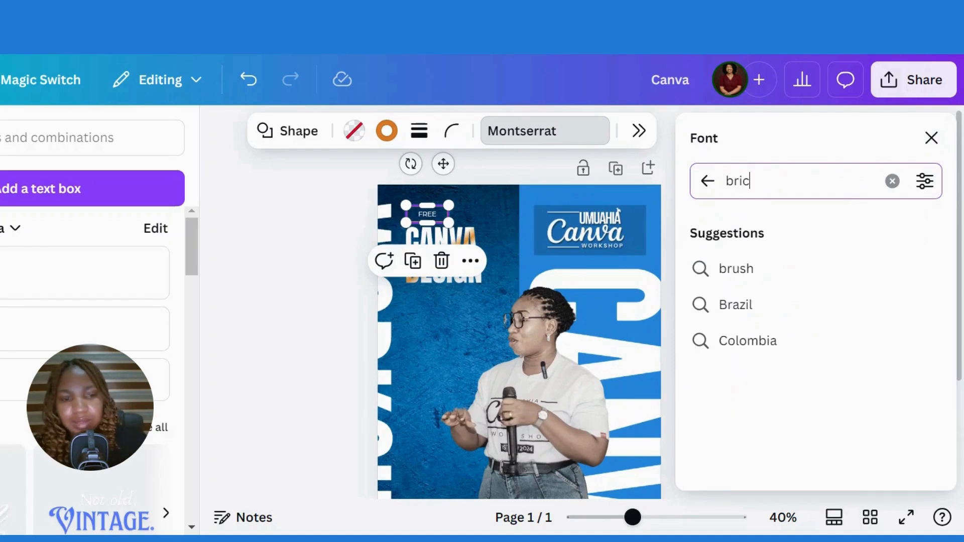
{"action": "type", "text": "e"}
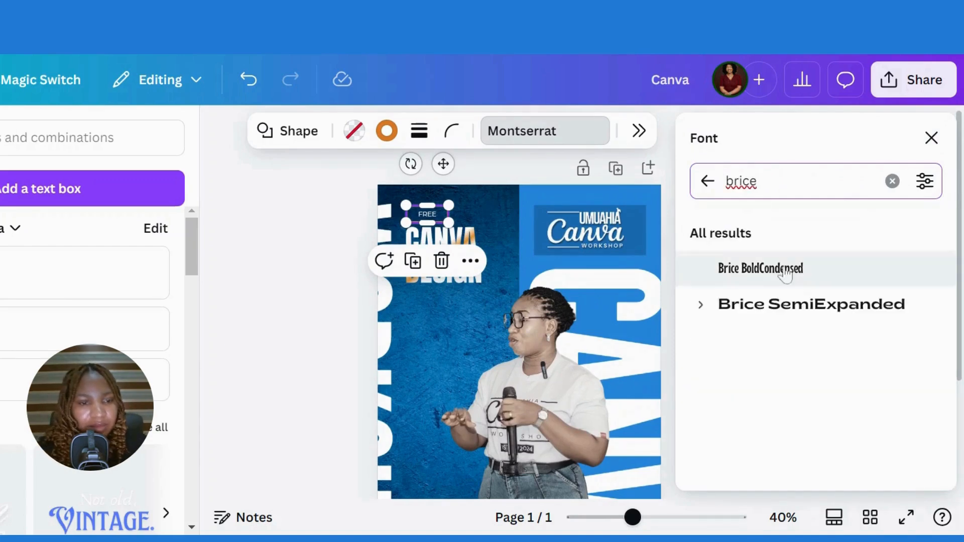
{"action": "left_click", "coordinate": [789, 321]}
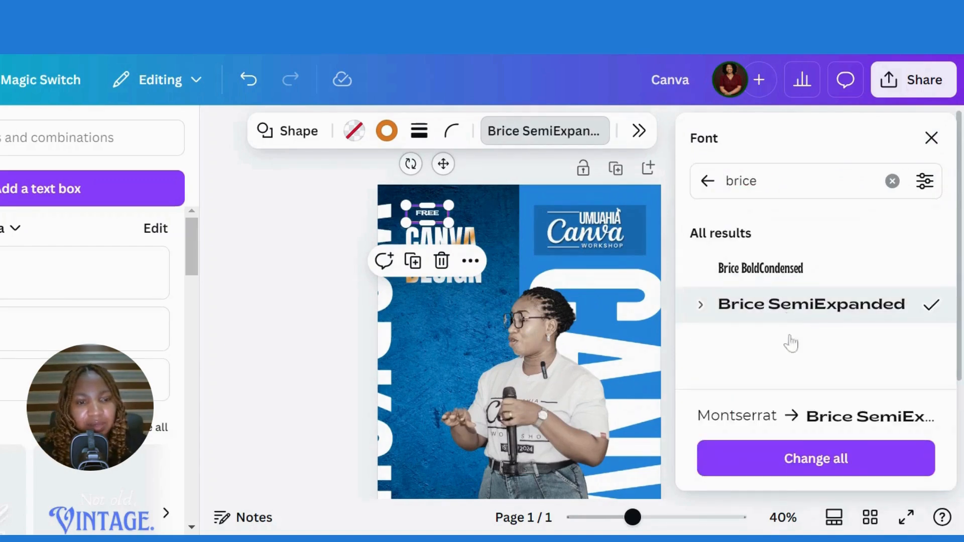
{"action": "left_click", "coordinate": [433, 327]}
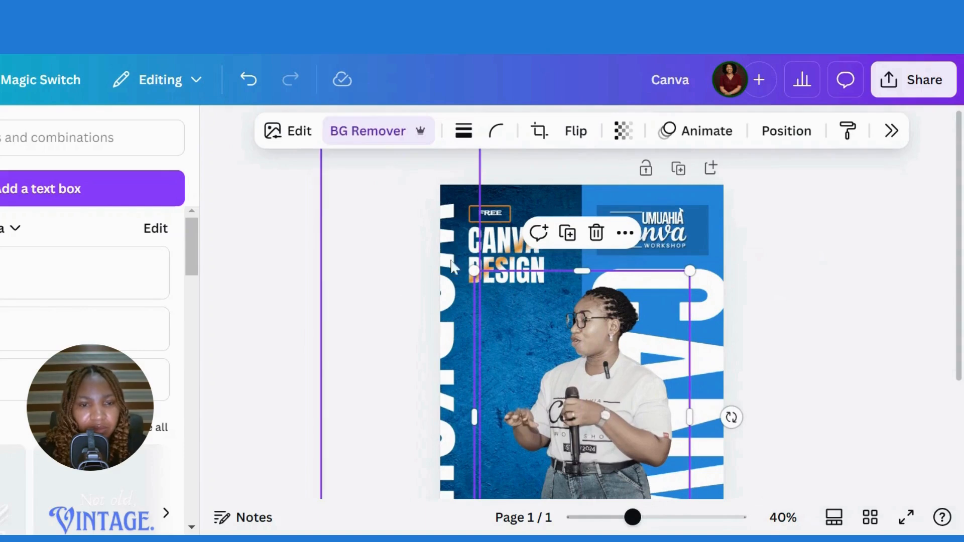
{"action": "left_click", "coordinate": [506, 215]}
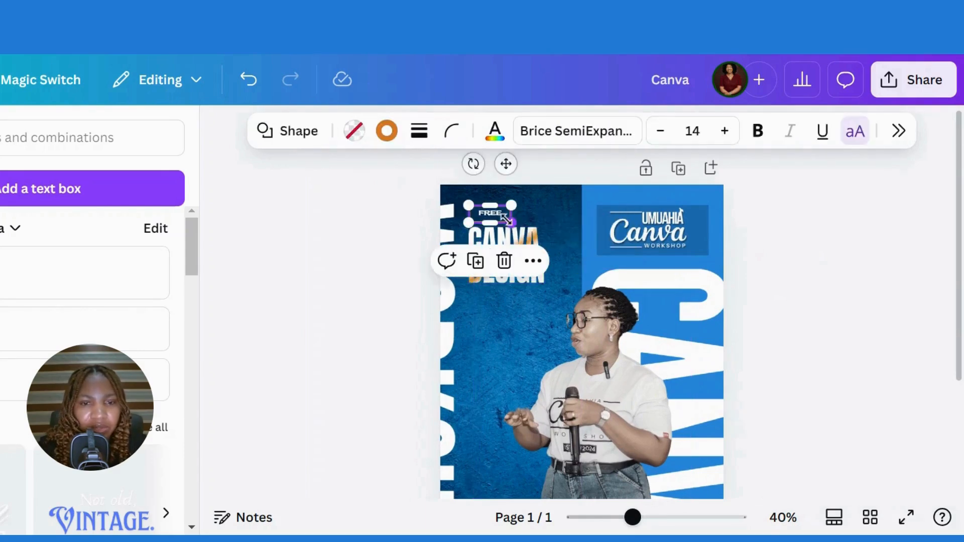
{"action": "left_click", "coordinate": [420, 131]}
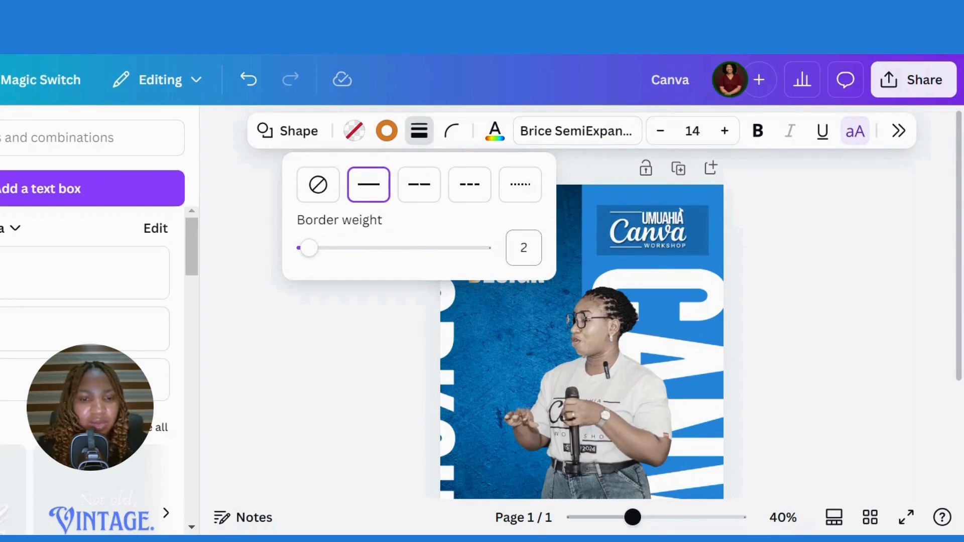
{"action": "left_click", "coordinate": [502, 318]}
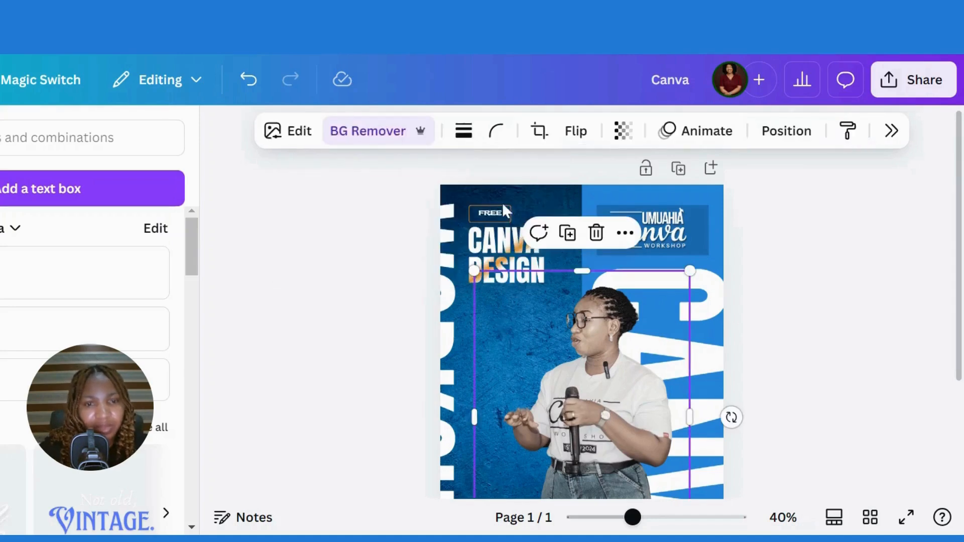
- Enlarge the FREE text step by step to size 18
{"action": "left_click", "coordinate": [500, 221]}
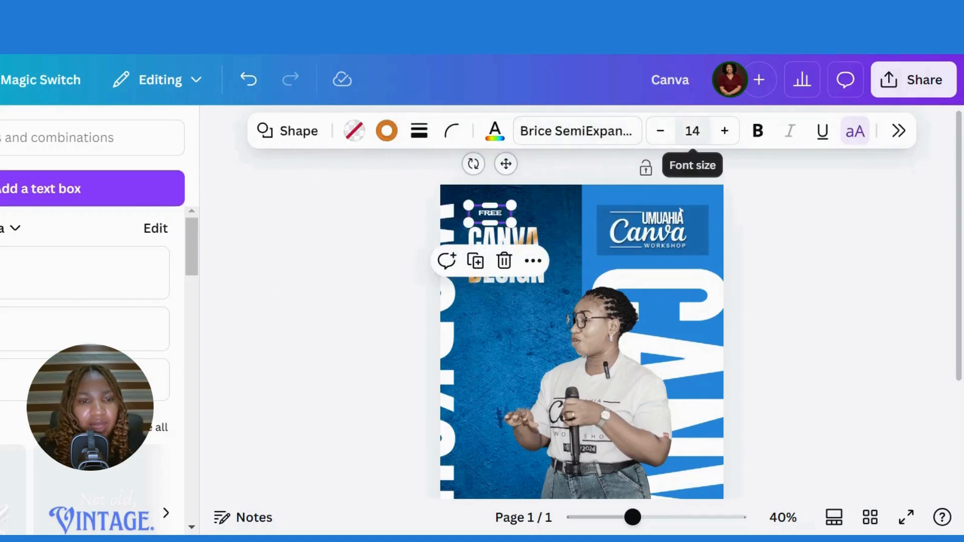
{"action": "left_click", "coordinate": [725, 132]}
{"action": "left_click", "coordinate": [725, 131]}
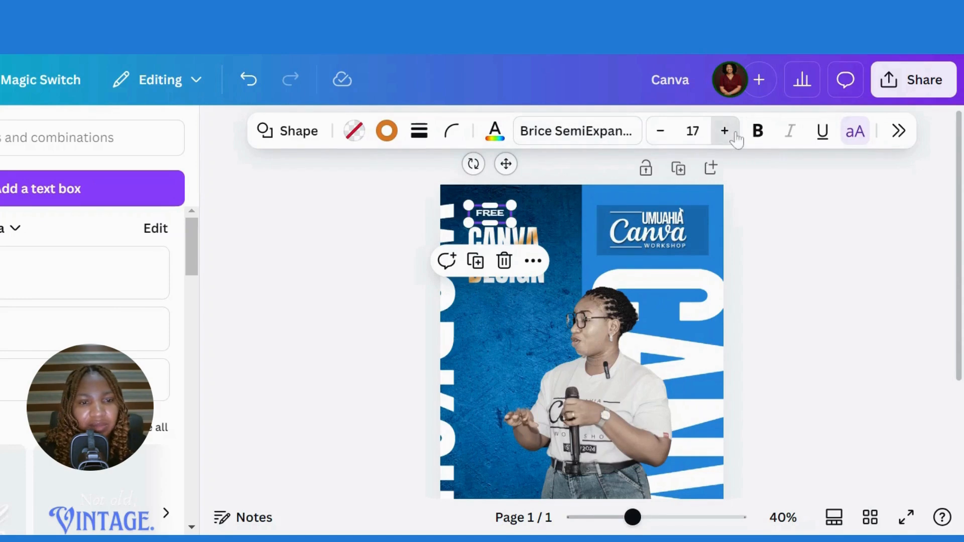
{"action": "left_click", "coordinate": [725, 132]}
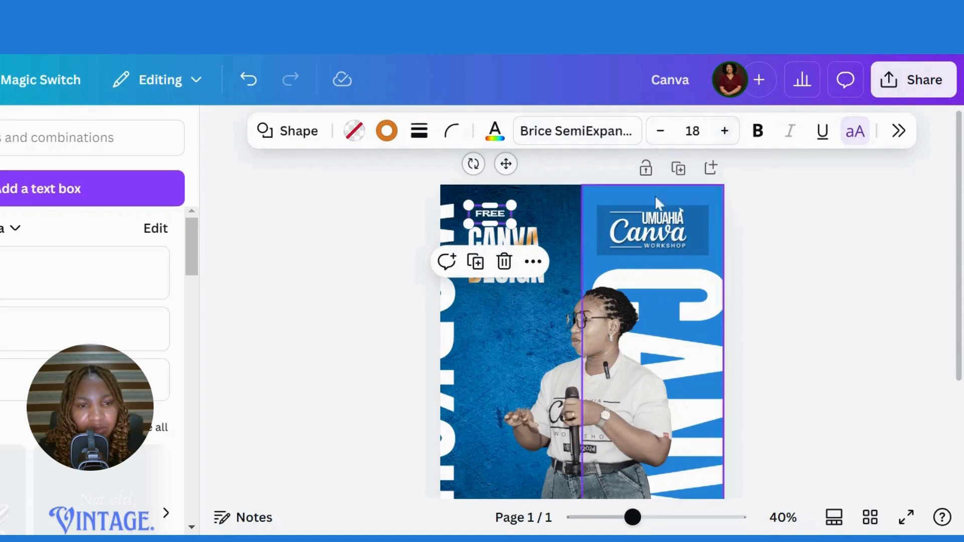
{"action": "left_click", "coordinate": [806, 251]}
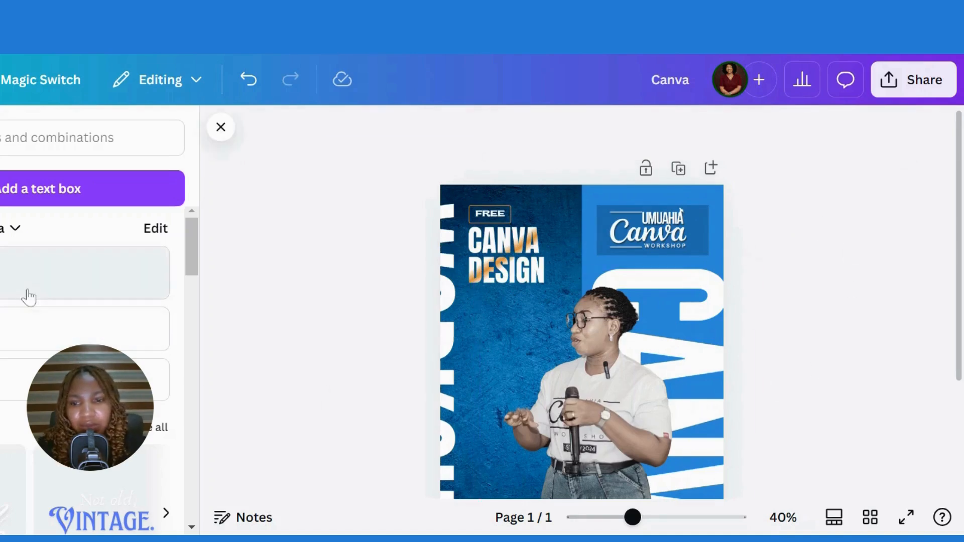
- Add an uppercase 'TRAINING' heading in Brice SemiExpanded just under the DESIGN heading
{"action": "left_click", "coordinate": [29, 297]}
{"action": "type", "text": "tr"}
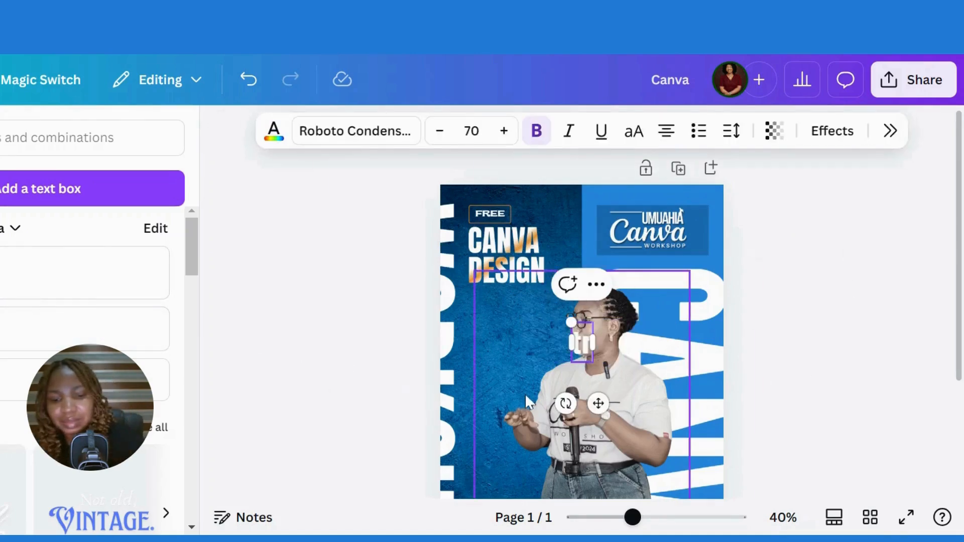
{"action": "type", "text": "aining"}
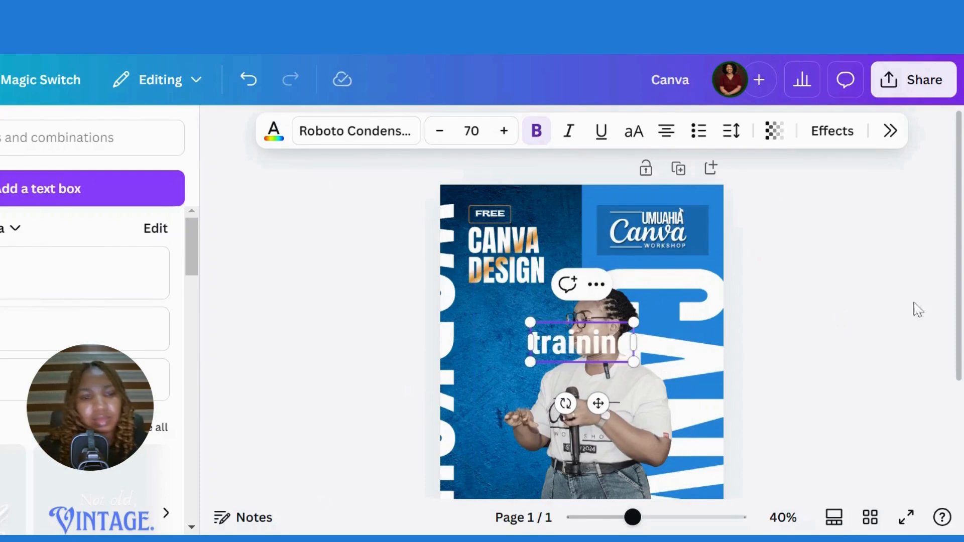
{"action": "left_click", "coordinate": [922, 330]}
{"action": "left_click", "coordinate": [621, 345]}
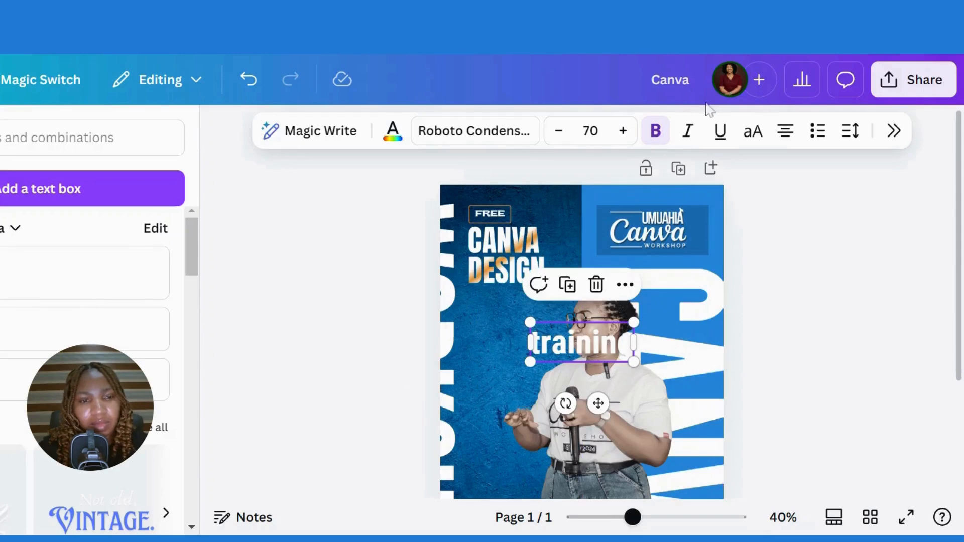
{"action": "left_click", "coordinate": [764, 134]}
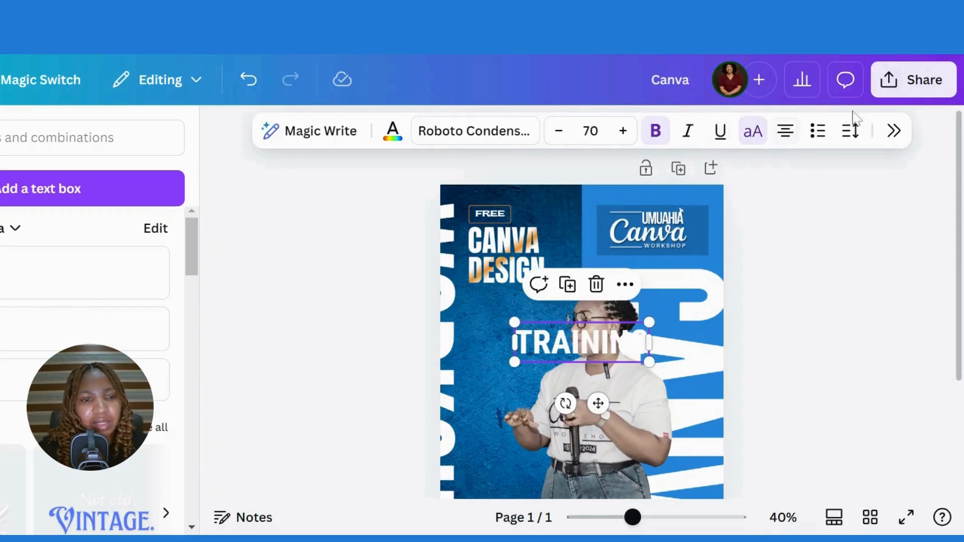
{"action": "left_click", "coordinate": [452, 132]}
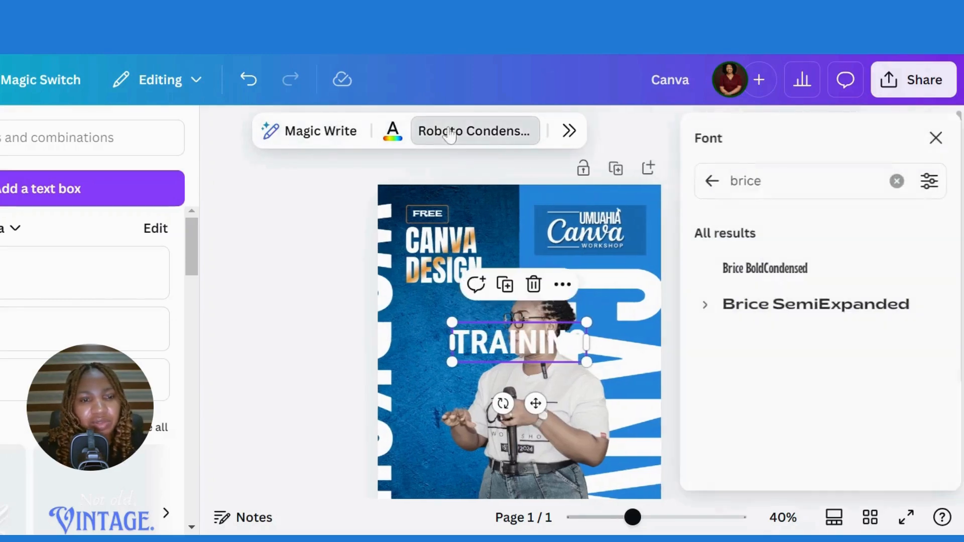
{"action": "left_click", "coordinate": [773, 324]}
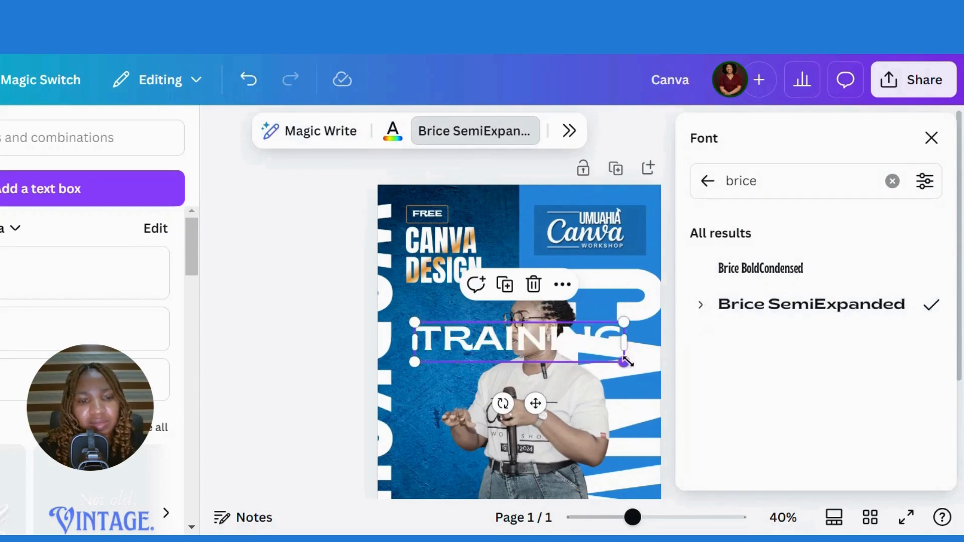
{"action": "left_click_drag", "start_coordinate": [624, 364], "coordinate": [494, 320]}
{"action": "left_click_drag", "start_coordinate": [469, 376], "coordinate": [457, 342]}
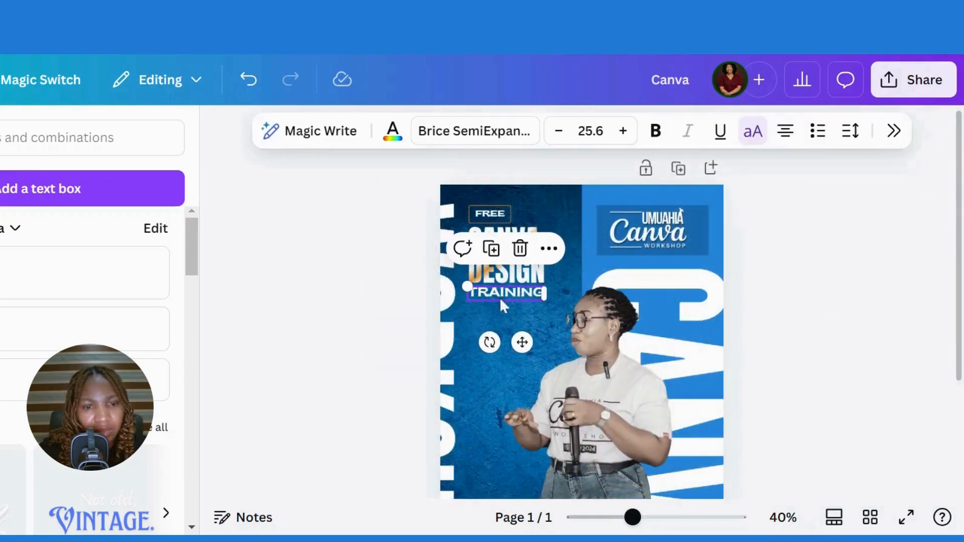
- Set TRAINING's letter spacing to 76 and reduce its size to 23.6
{"action": "left_click", "coordinate": [850, 130]}
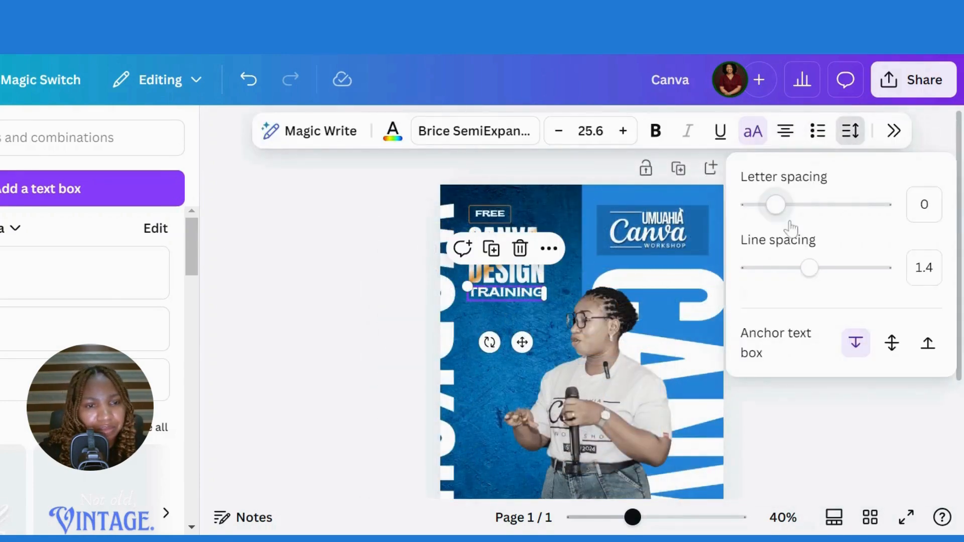
{"action": "left_click_drag", "start_coordinate": [782, 211], "coordinate": [786, 212]}
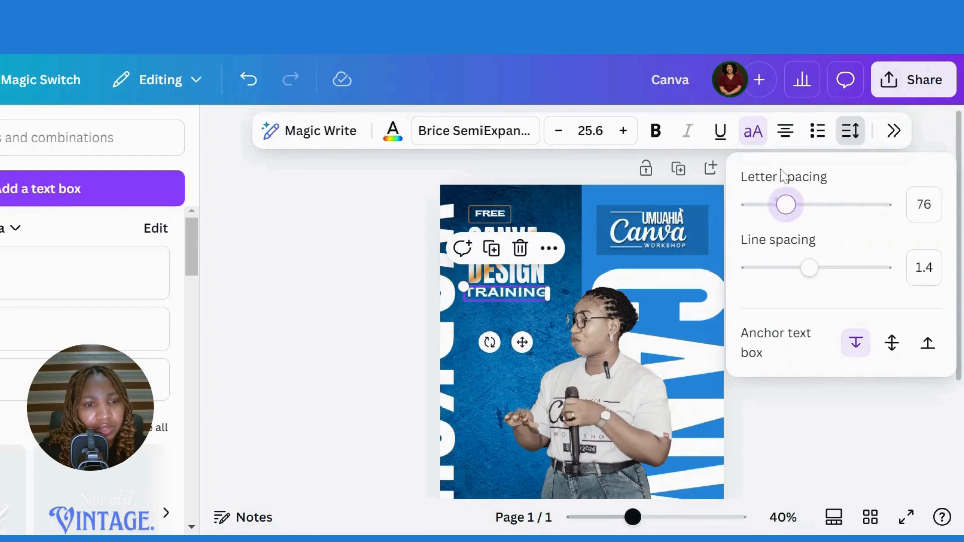
{"action": "left_click", "coordinate": [490, 292]}
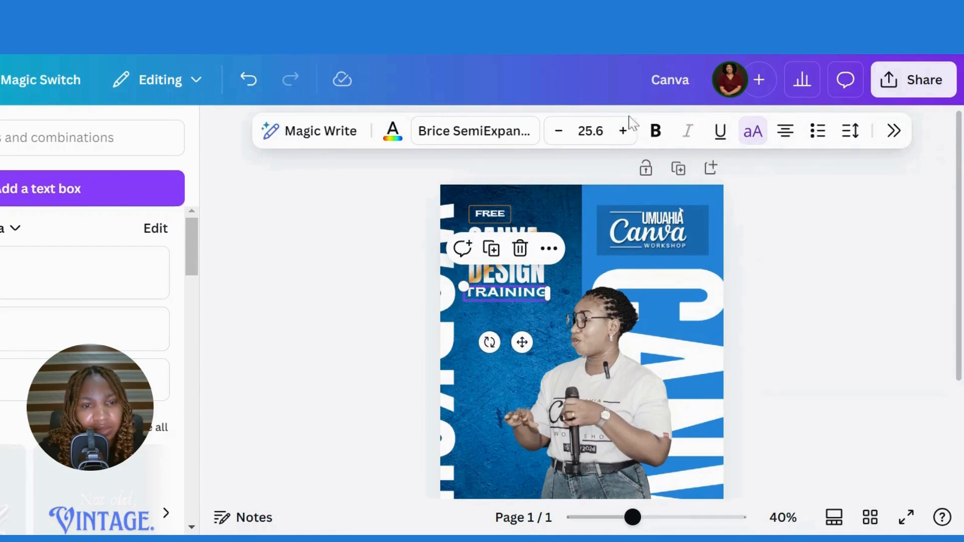
{"action": "left_click", "coordinate": [565, 133]}
{"action": "left_click", "coordinate": [562, 132]}
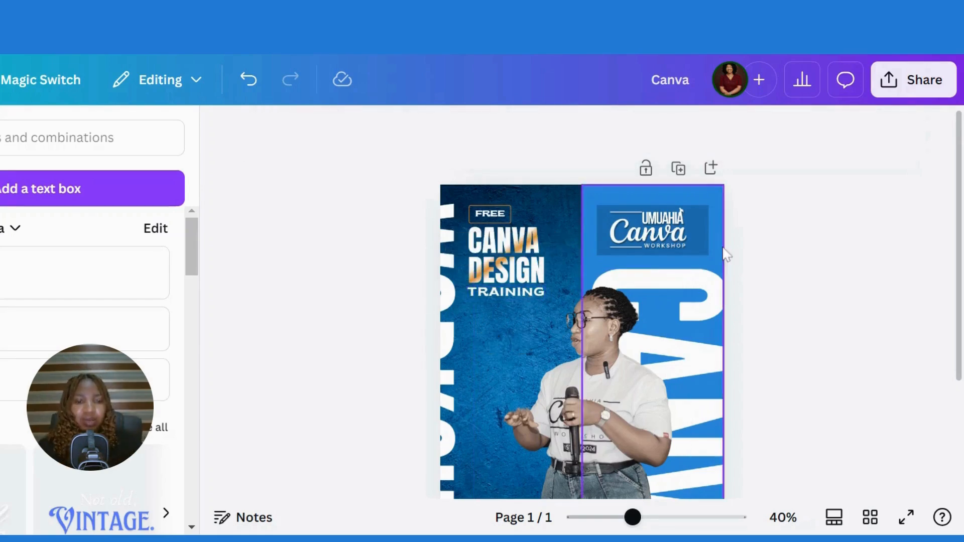
- Search the elements library for 'black transparent gradient'
{"action": "left_click_drag", "start_coordinate": [958, 243], "coordinate": [958, 328]}
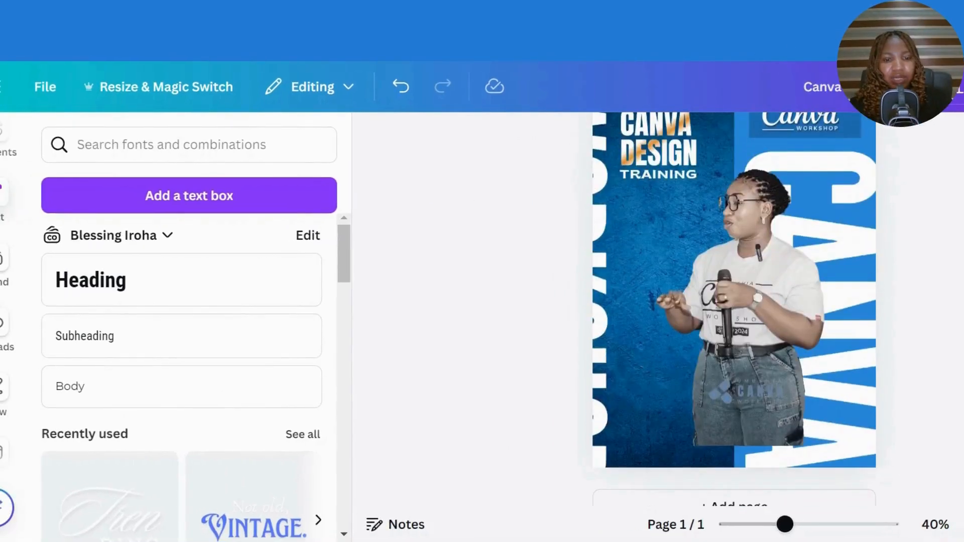
{"action": "left_click", "coordinate": [2, 148]}
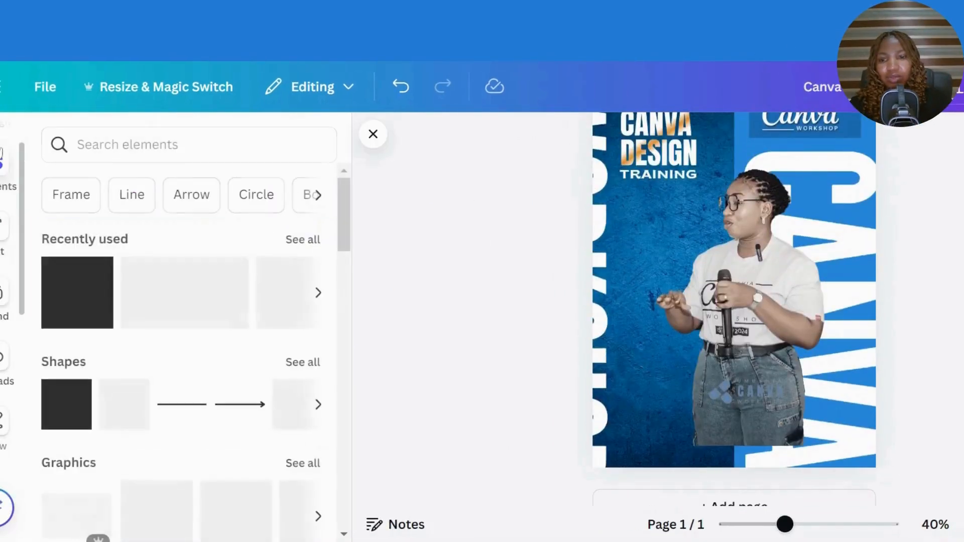
{"action": "left_click", "coordinate": [80, 145]}
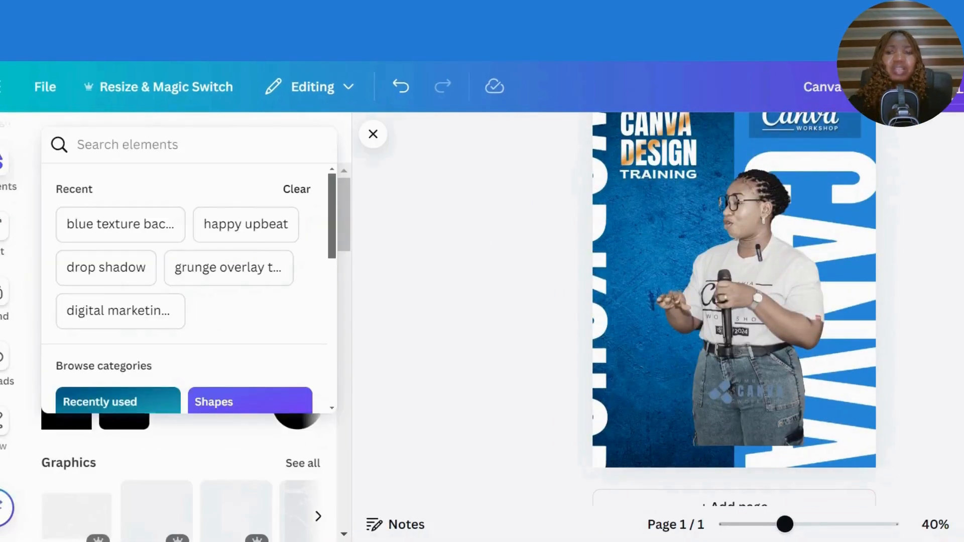
{"action": "key", "text": "Escape"}
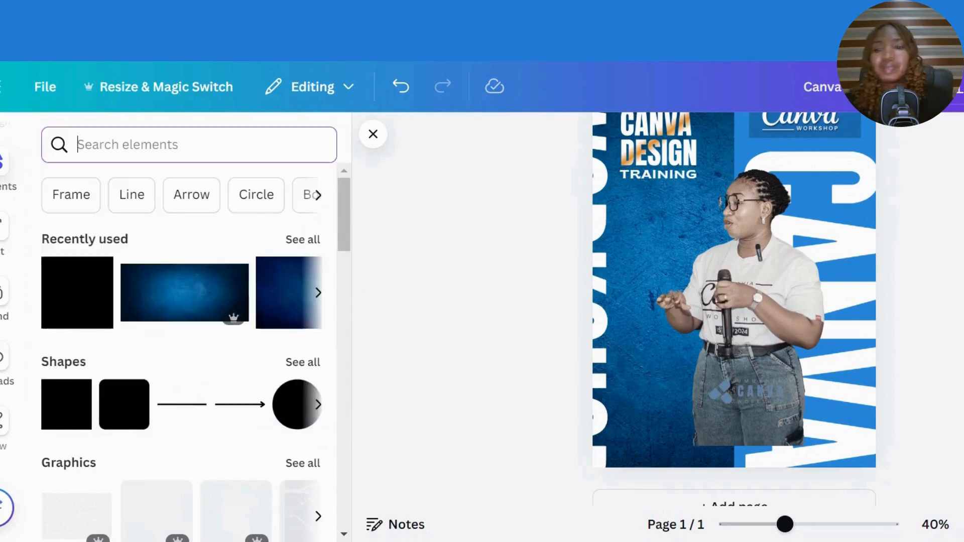
{"action": "type", "text": "bl"}
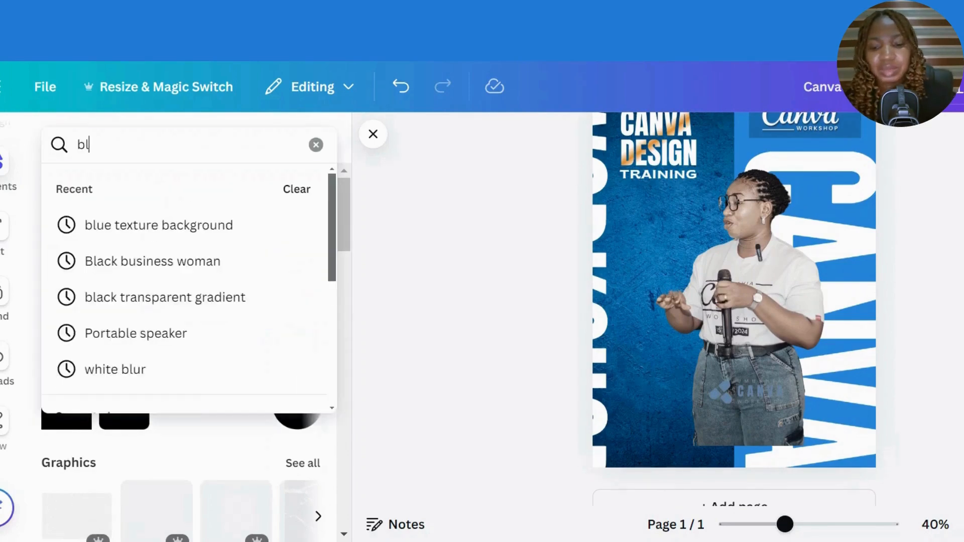
{"action": "type", "text": "ack y"}
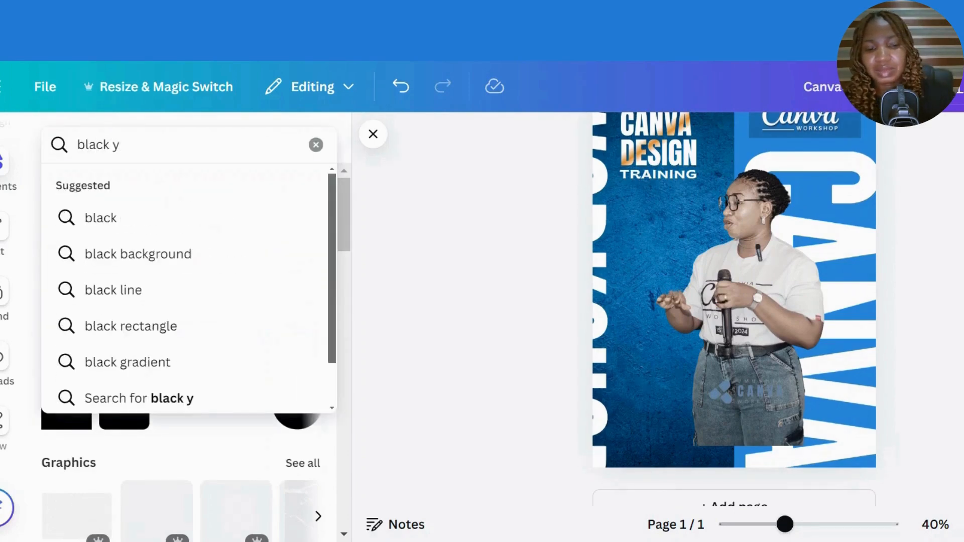
{"action": "key", "text": "BackSpace"}
{"action": "type", "text": "trans"}
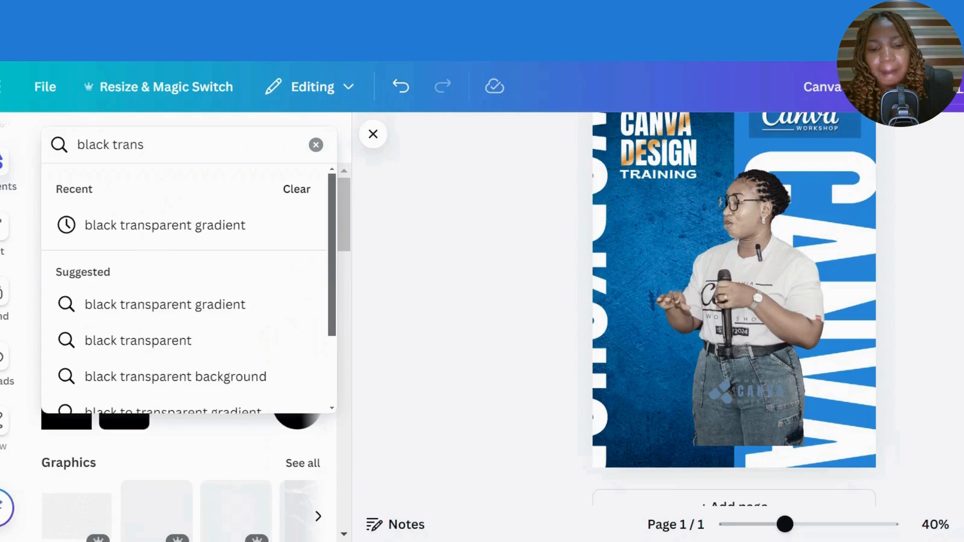
{"action": "type", "text": "pa"}
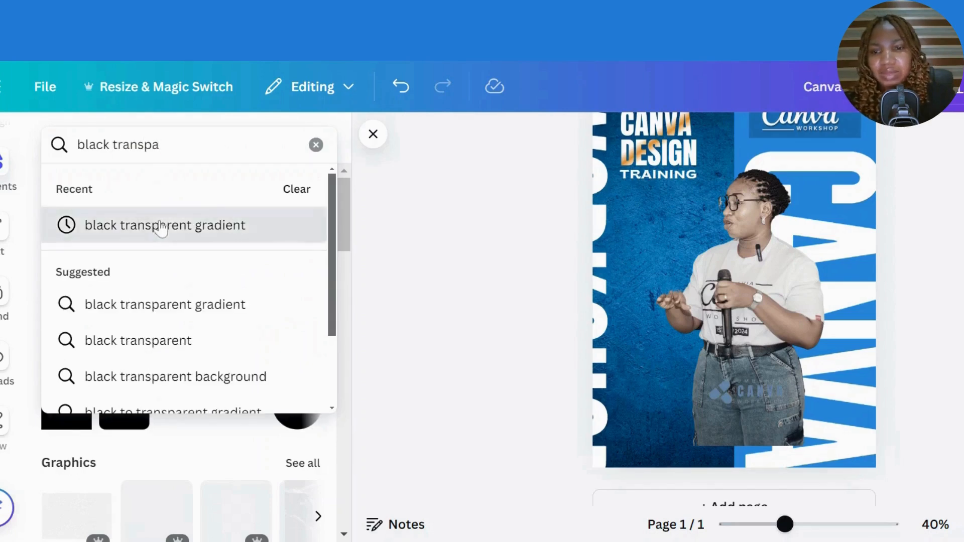
{"action": "left_click", "coordinate": [161, 226]}
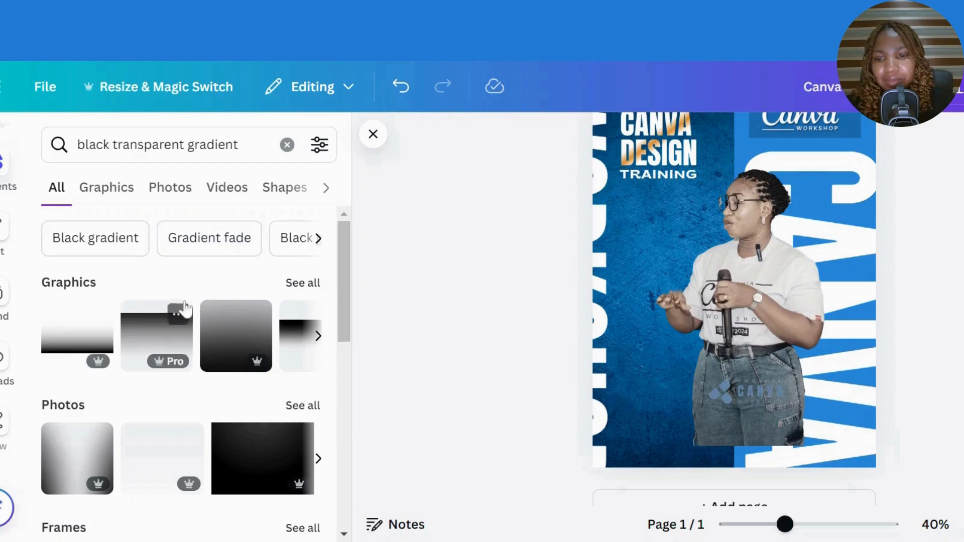
- Add the second gradient graphic, flip it vertically and move it over the lower flyer
{"action": "left_click", "coordinate": [298, 284]}
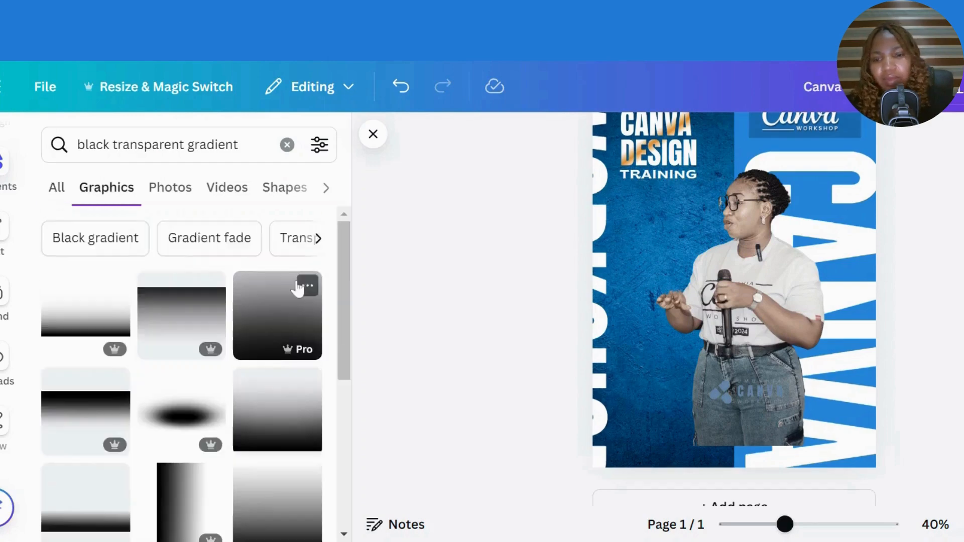
{"action": "left_click_drag", "start_coordinate": [350, 330], "coordinate": [374, 325]}
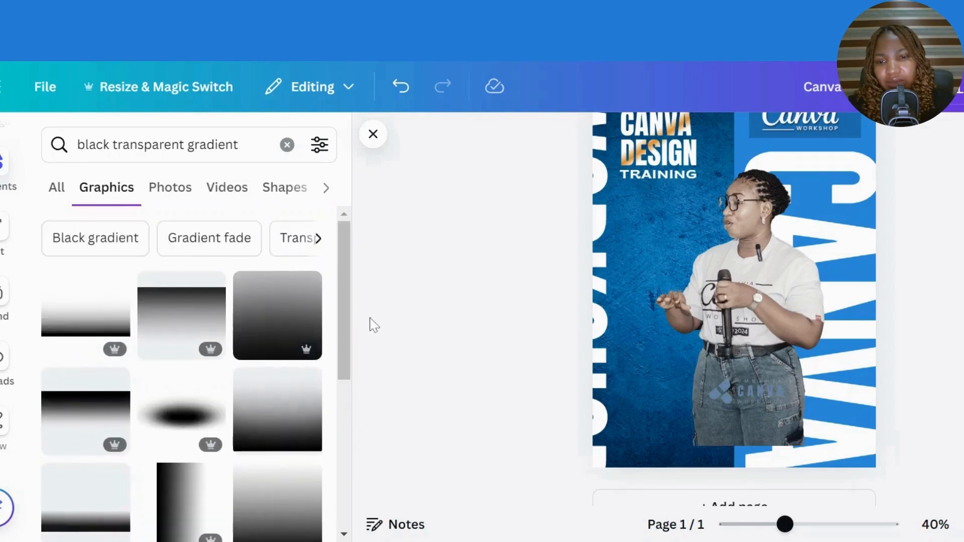
{"action": "left_click", "coordinate": [190, 317]}
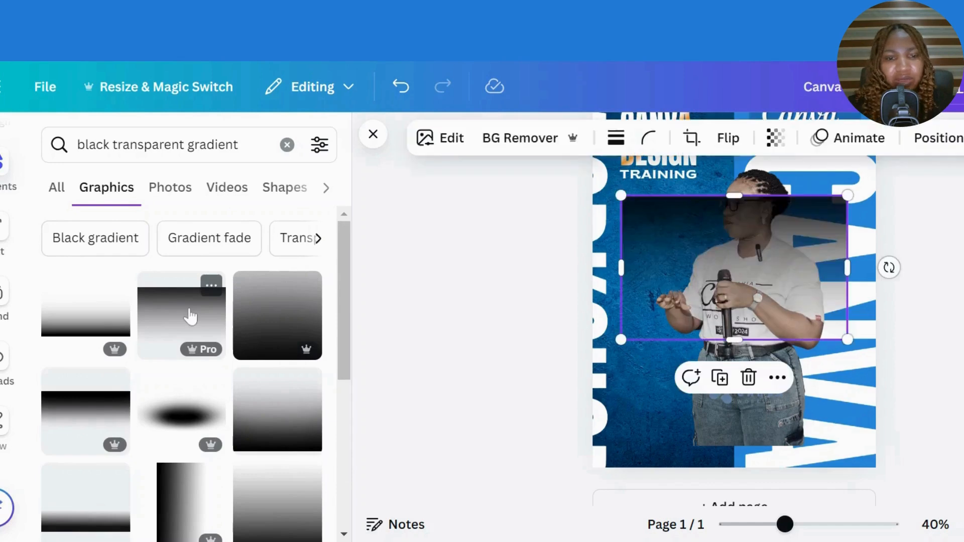
{"action": "left_click", "coordinate": [738, 140]}
{"action": "left_click", "coordinate": [737, 229]}
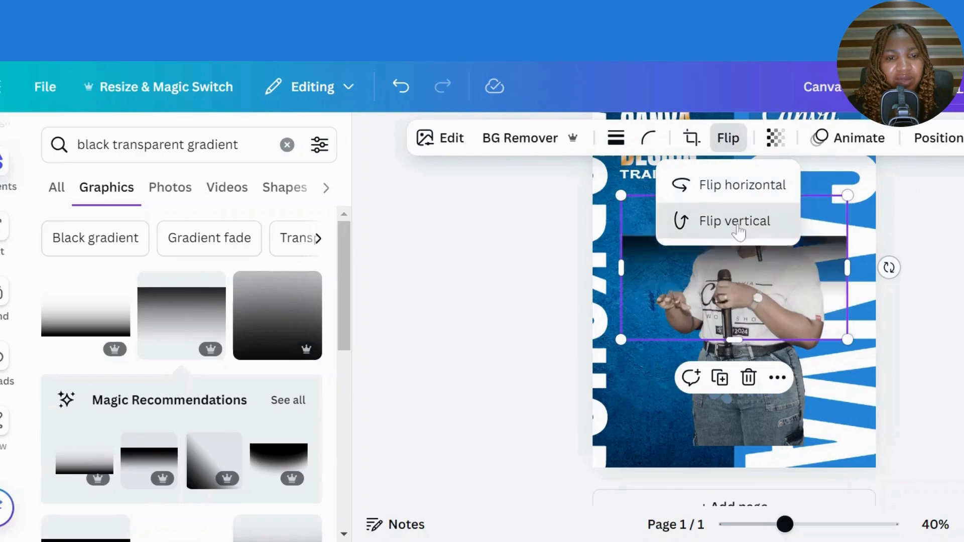
{"action": "left_click_drag", "start_coordinate": [764, 298], "coordinate": [736, 426]}
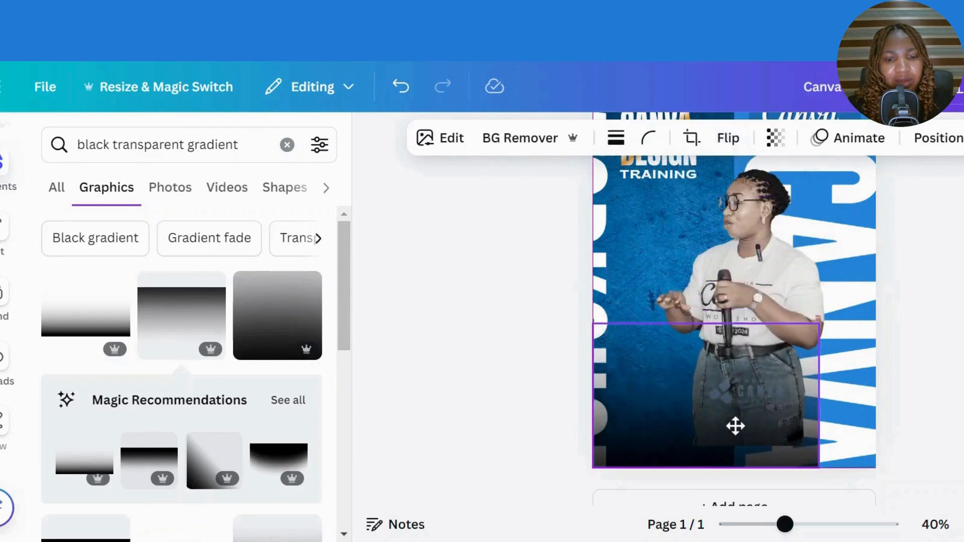
- Swap in a new black gradient, flipped vertically and stretched along the flyer's bottom edge
{"action": "left_click_drag", "start_coordinate": [819, 326], "coordinate": [895, 275]}
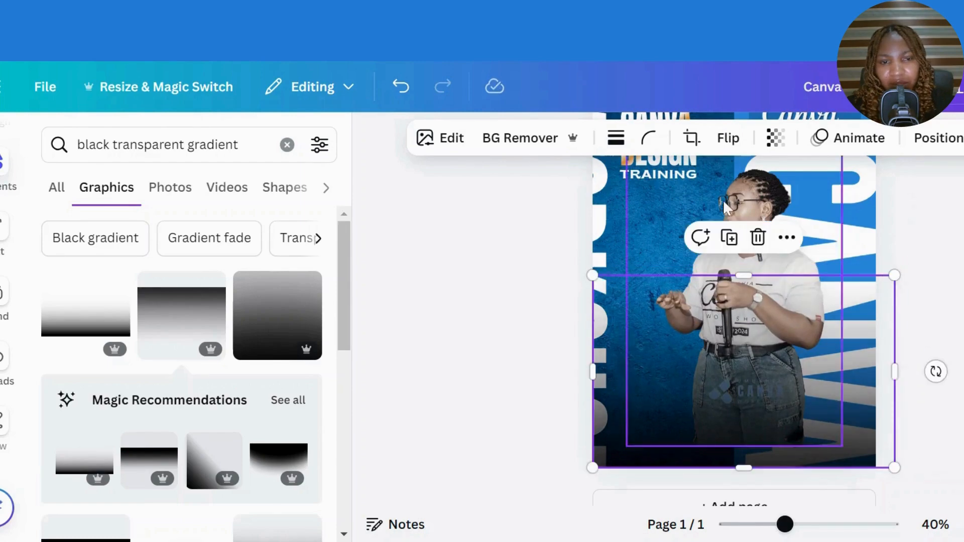
{"action": "left_click", "coordinate": [758, 237]}
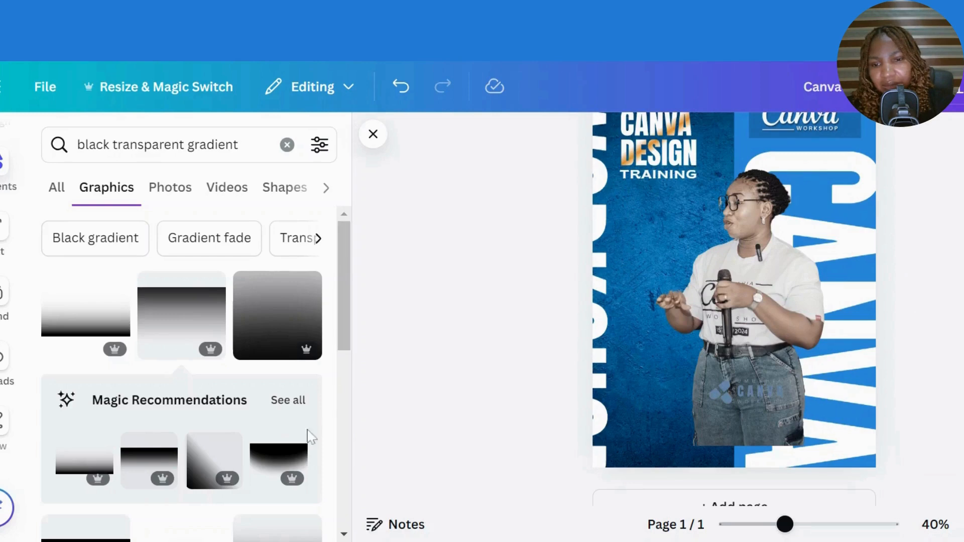
{"action": "left_click", "coordinate": [279, 463]}
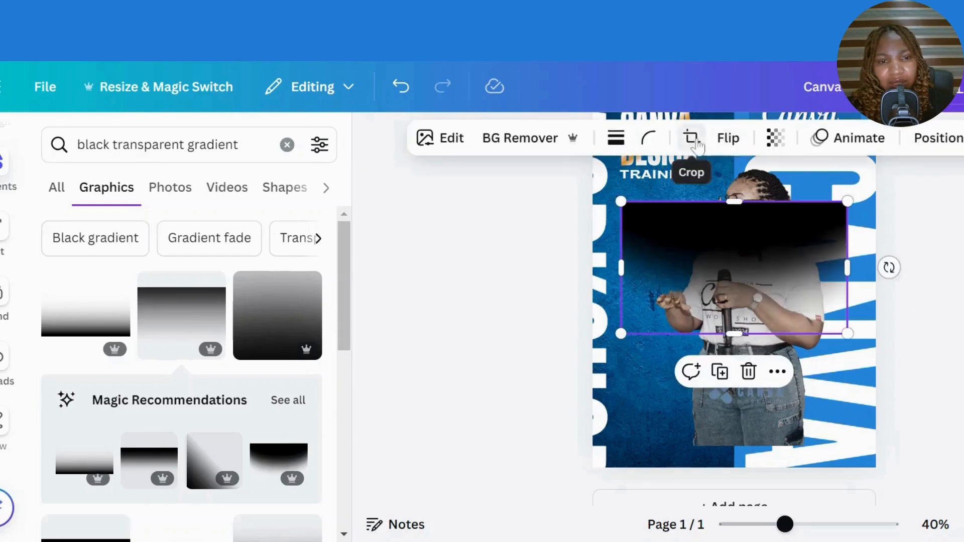
{"action": "left_click", "coordinate": [729, 144]}
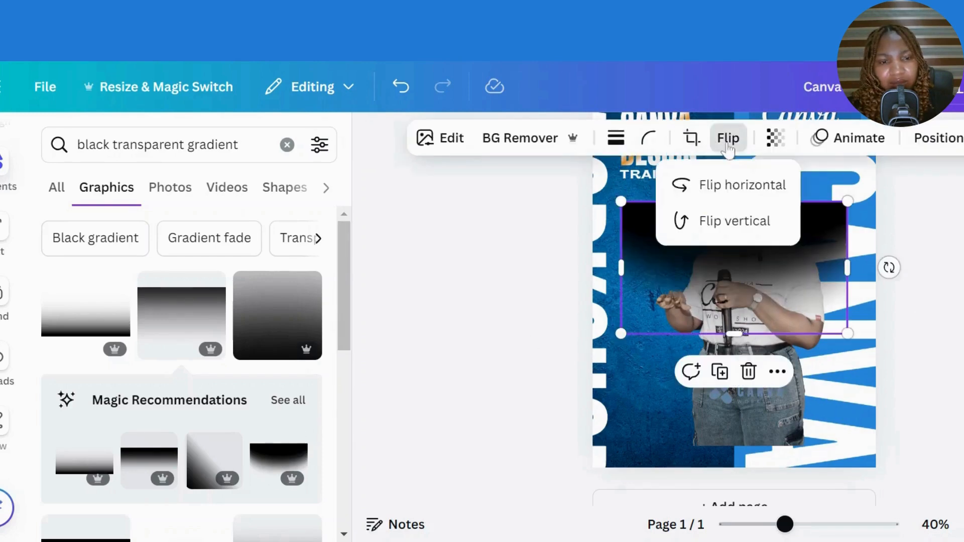
{"action": "left_click", "coordinate": [733, 222]}
{"action": "left_click_drag", "start_coordinate": [848, 336], "coordinate": [961, 465]}
{"action": "left_click_drag", "start_coordinate": [909, 387], "coordinate": [862, 438]}
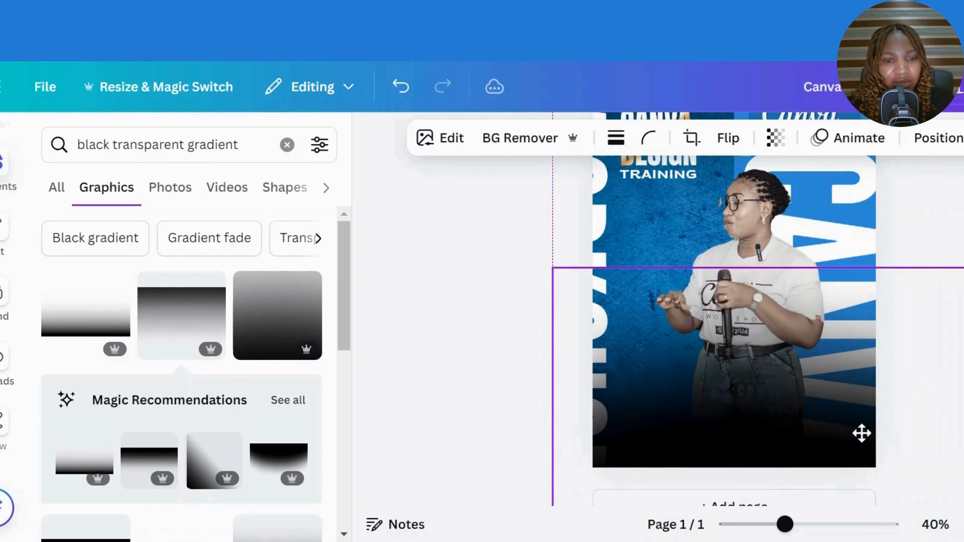
{"action": "left_click_drag", "start_coordinate": [862, 433], "coordinate": [861, 433]}
{"action": "left_click", "coordinate": [438, 313]}
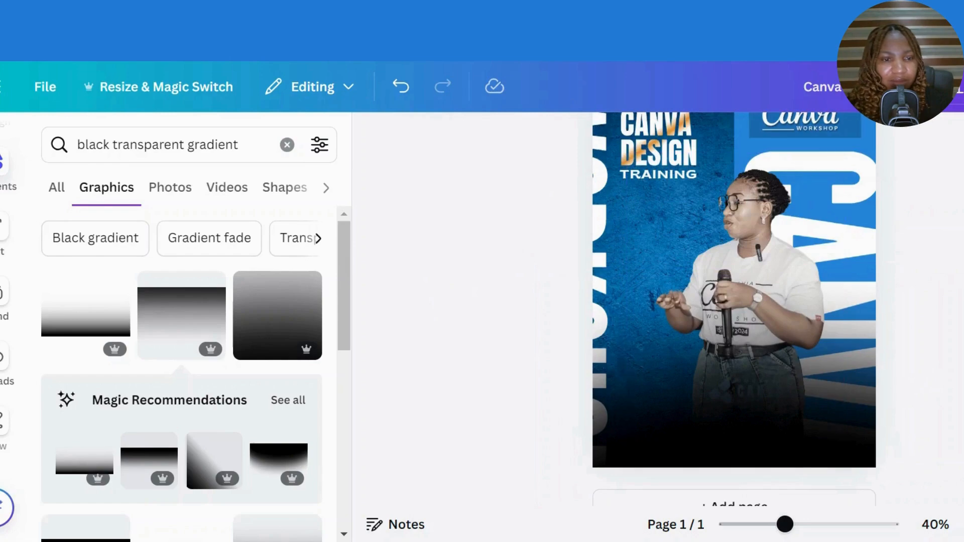
- Bring up the Text panel's heading presets
{"action": "scroll", "coordinate": [734, 309], "scroll_direction": "up", "scroll_amount": 3}
{"action": "scroll", "coordinate": [734, 309], "scroll_direction": "down", "scroll_amount": 3}
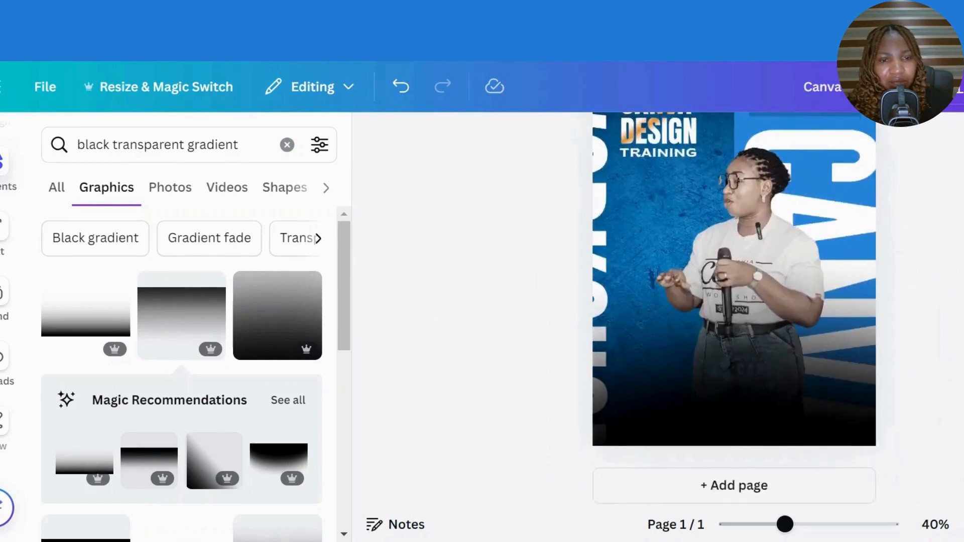
{"action": "scroll", "coordinate": [735, 309], "scroll_direction": "up", "scroll_amount": 3}
{"action": "scroll", "coordinate": [734, 309], "scroll_direction": "down", "scroll_amount": 5}
{"action": "scroll", "coordinate": [735, 309], "scroll_direction": "up", "scroll_amount": 5}
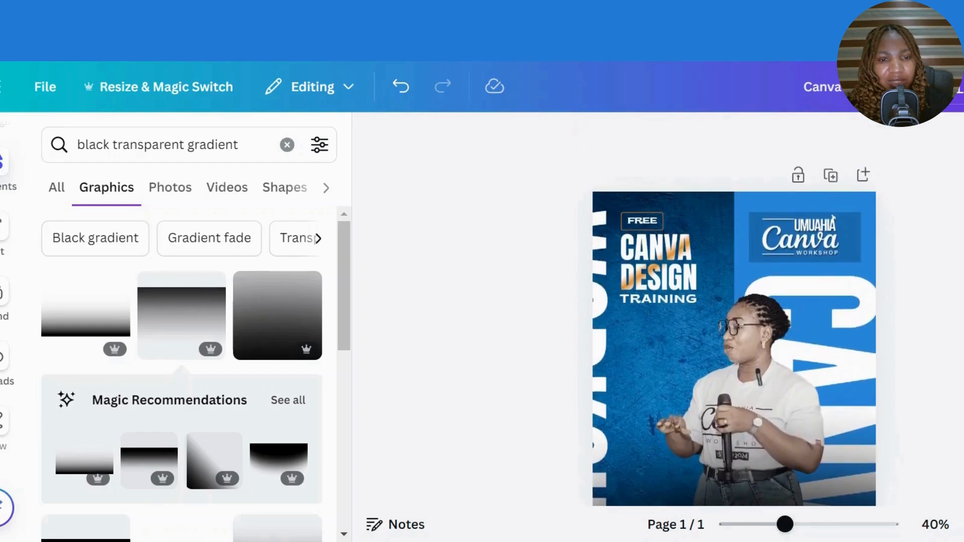
{"action": "scroll", "coordinate": [735, 309], "scroll_direction": "down", "scroll_amount": 1}
{"action": "scroll", "coordinate": [735, 309], "scroll_direction": "down", "scroll_amount": 2}
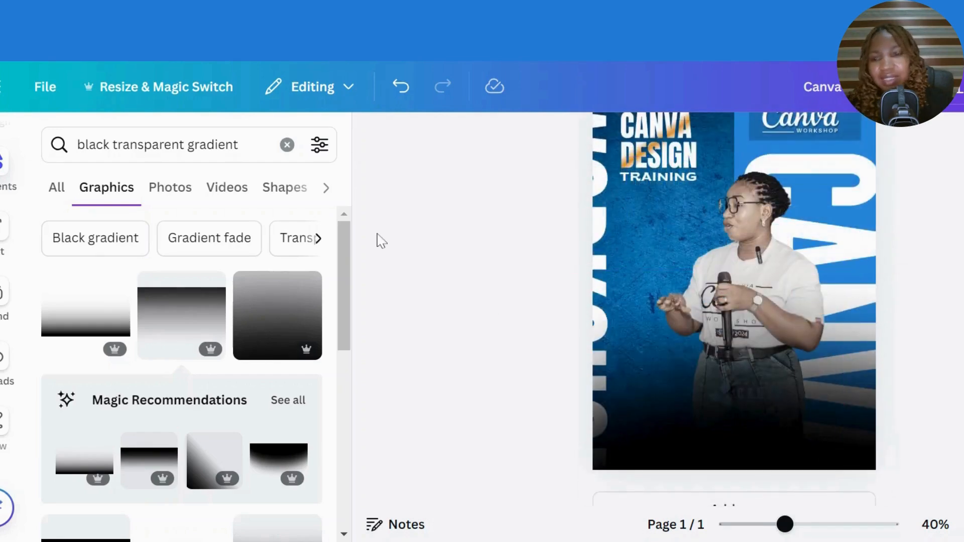
{"action": "left_click", "coordinate": [3, 232]}
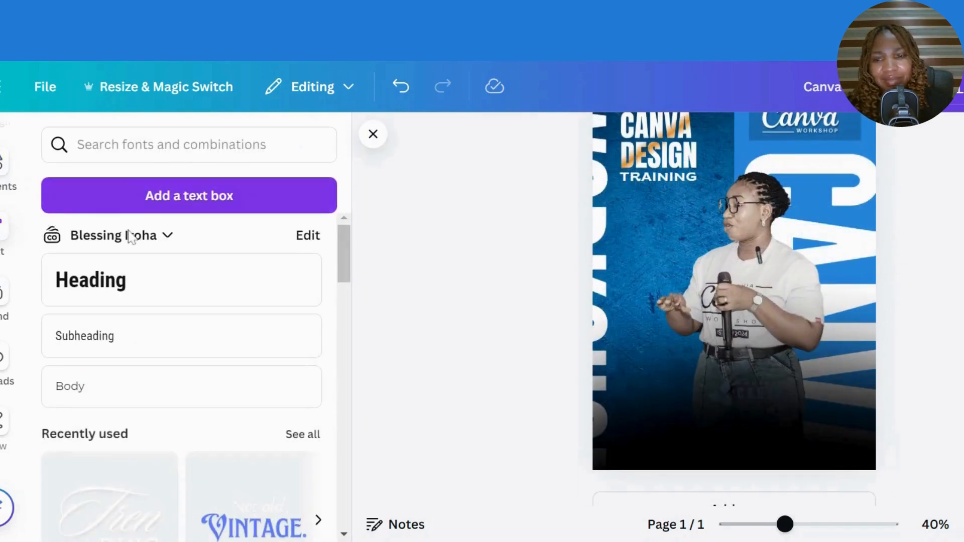
- Add a heading text box reading '29th june'
{"action": "left_click", "coordinate": [84, 295]}
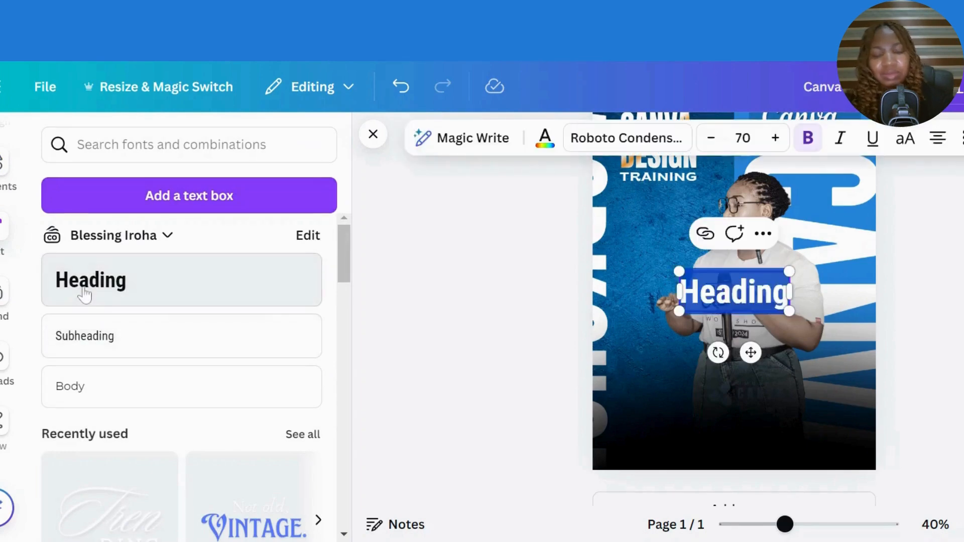
{"action": "type", "text": "2"}
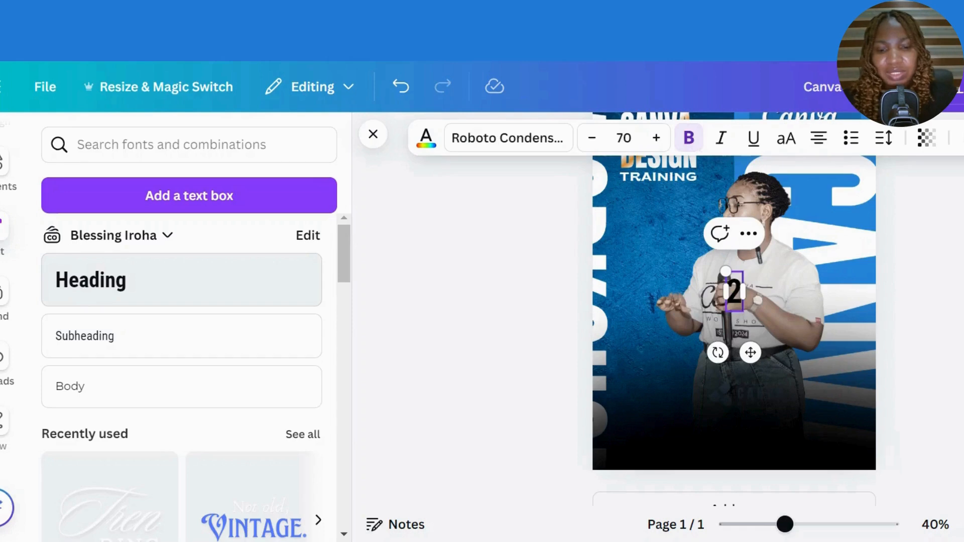
{"action": "type", "text": "9th"}
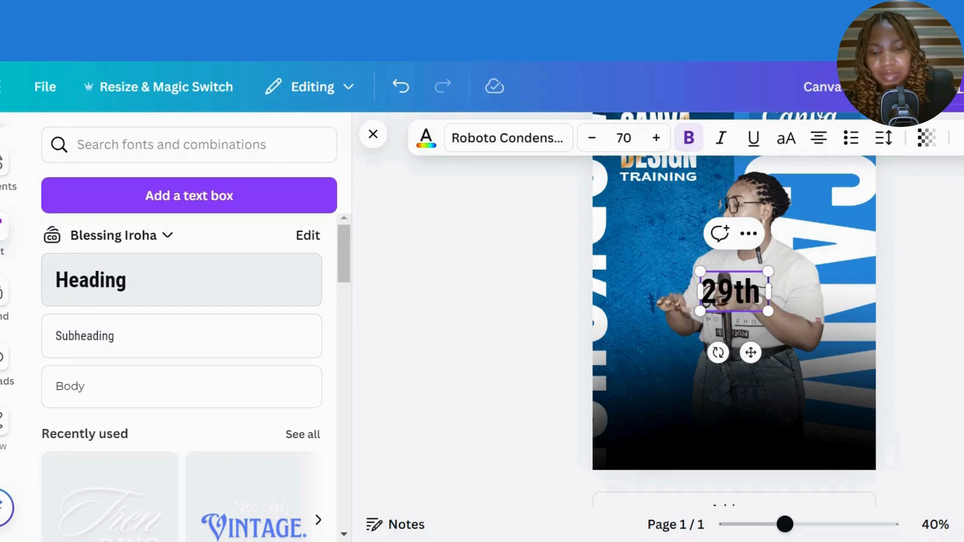
{"action": "type", "text": " june"}
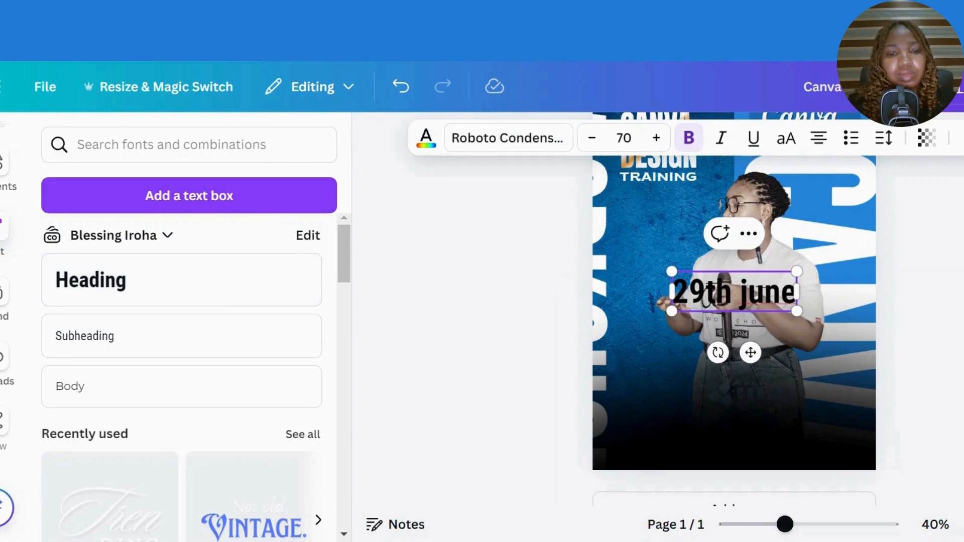
{"action": "left_click", "coordinate": [549, 259]}
{"action": "left_click", "coordinate": [769, 306]}
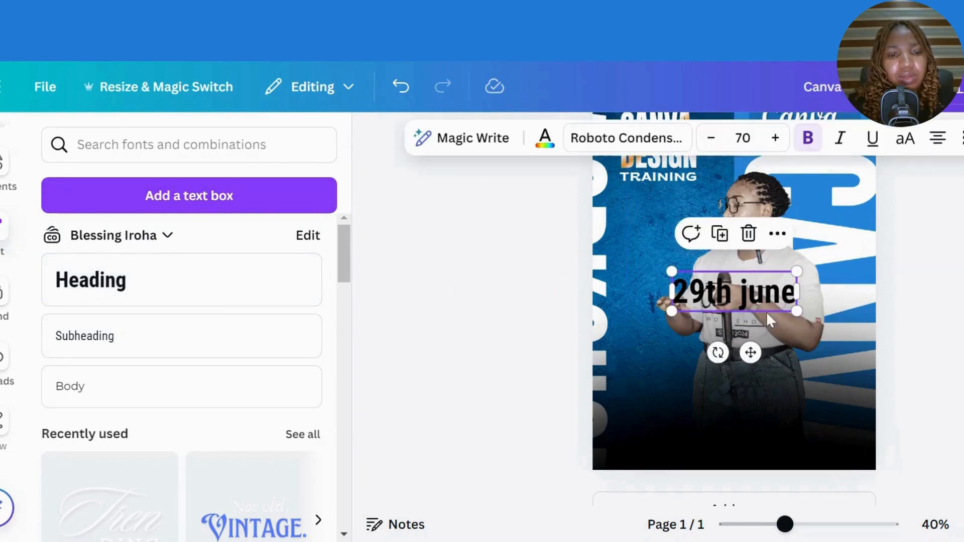
- Make the date uppercase Brice SemiExpanded, shrink it, colour it white and place it lower left
{"action": "left_click", "coordinate": [908, 151]}
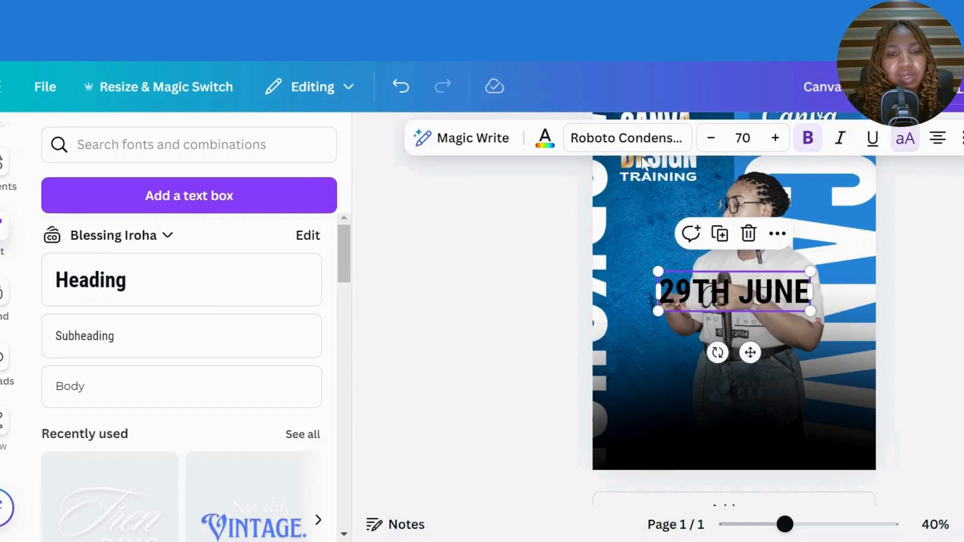
{"action": "left_click", "coordinate": [626, 138]}
{"action": "left_click", "coordinate": [912, 311]}
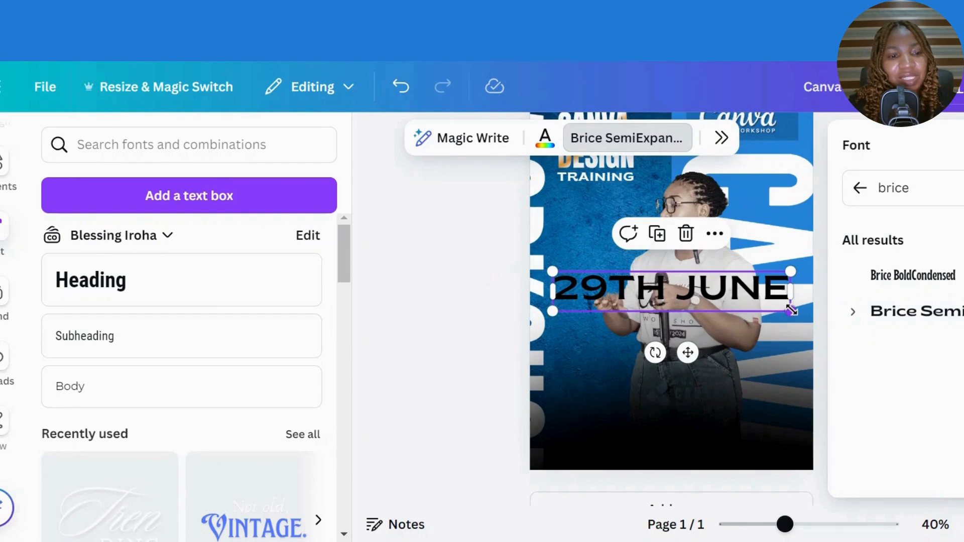
{"action": "left_click_drag", "start_coordinate": [792, 310], "coordinate": [634, 284]}
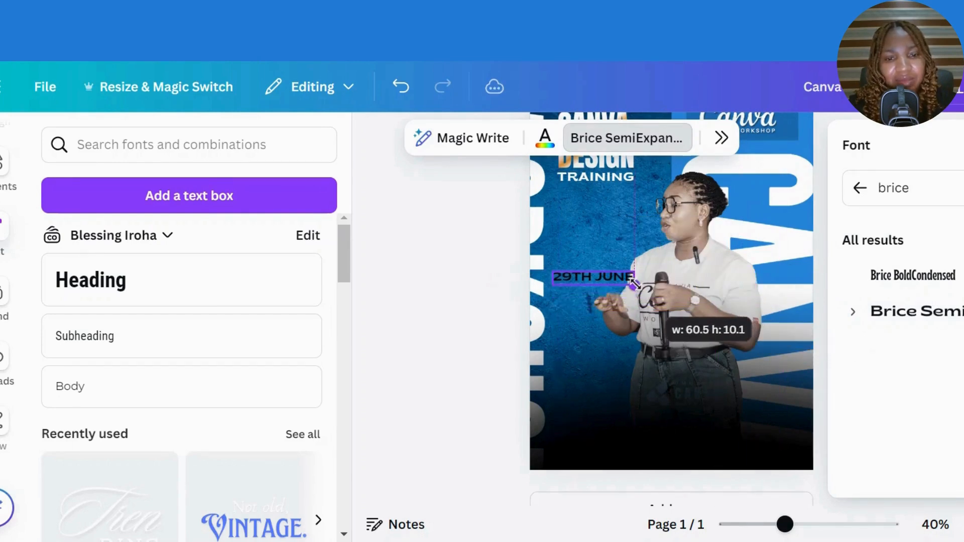
{"action": "left_click", "coordinate": [547, 138]}
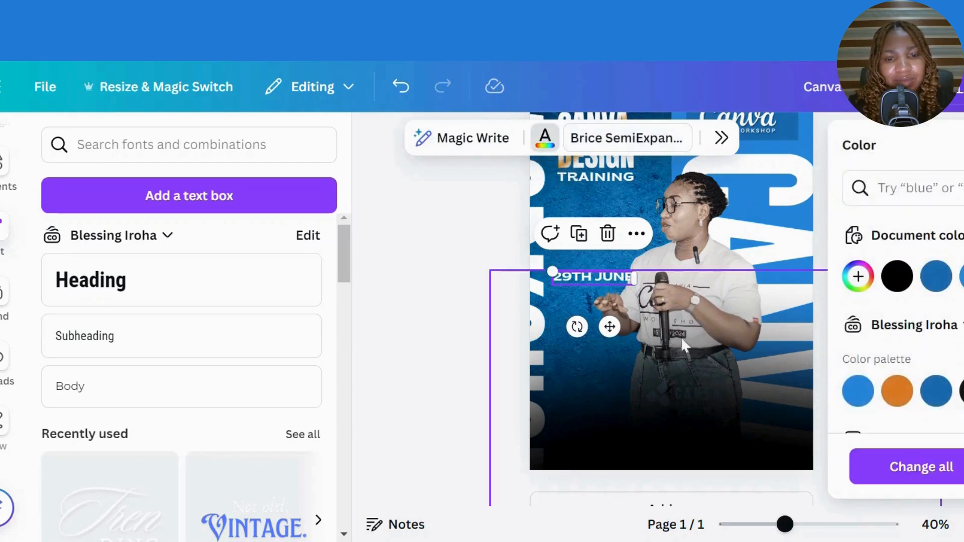
{"action": "left_click_drag", "start_coordinate": [610, 327], "coordinate": [618, 443]}
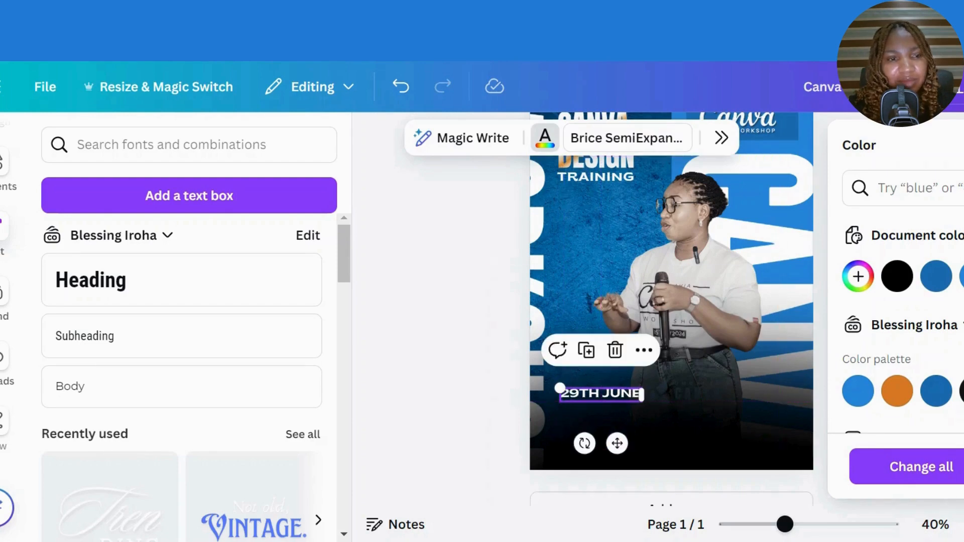
- Add a white '2024' heading in Brice SemiExpanded and place it below 29TH JUNE
{"action": "left_click", "coordinate": [147, 303]}
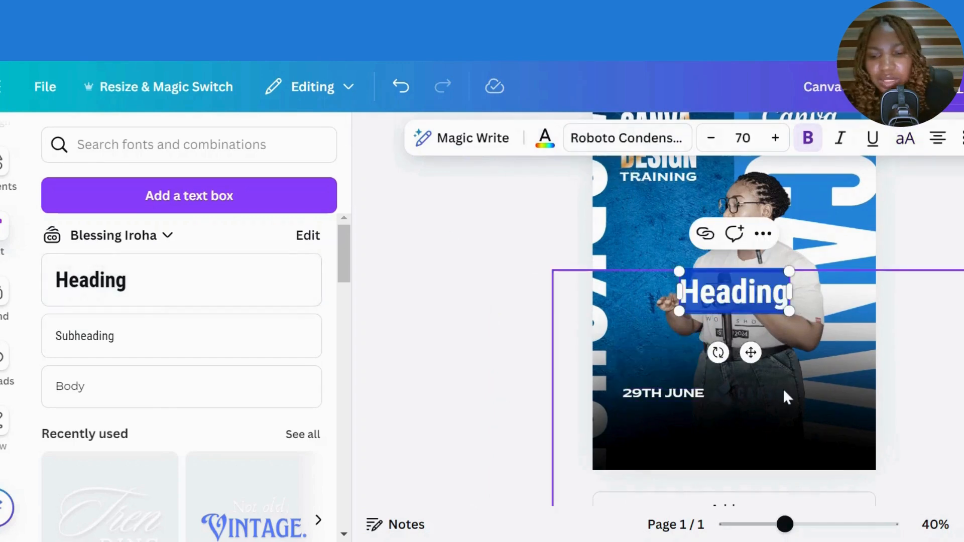
{"action": "type", "text": "2024"}
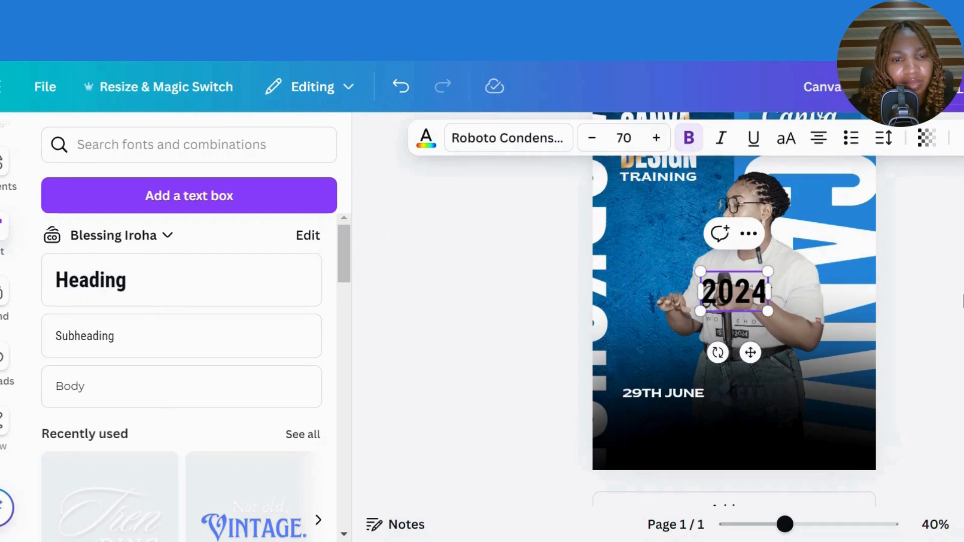
{"action": "left_click", "coordinate": [959, 296]}
{"action": "left_click", "coordinate": [748, 289]}
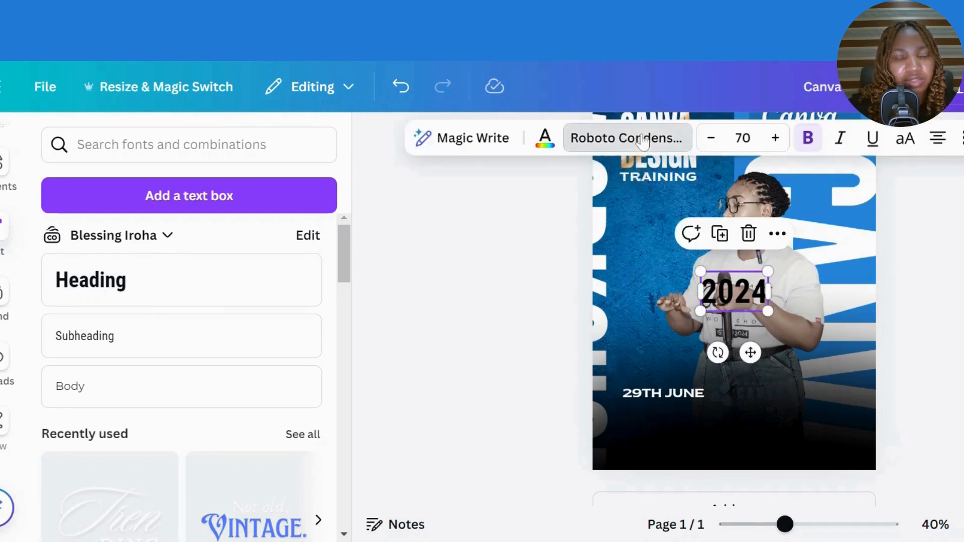
{"action": "left_click", "coordinate": [626, 137]}
{"action": "left_click", "coordinate": [950, 322]}
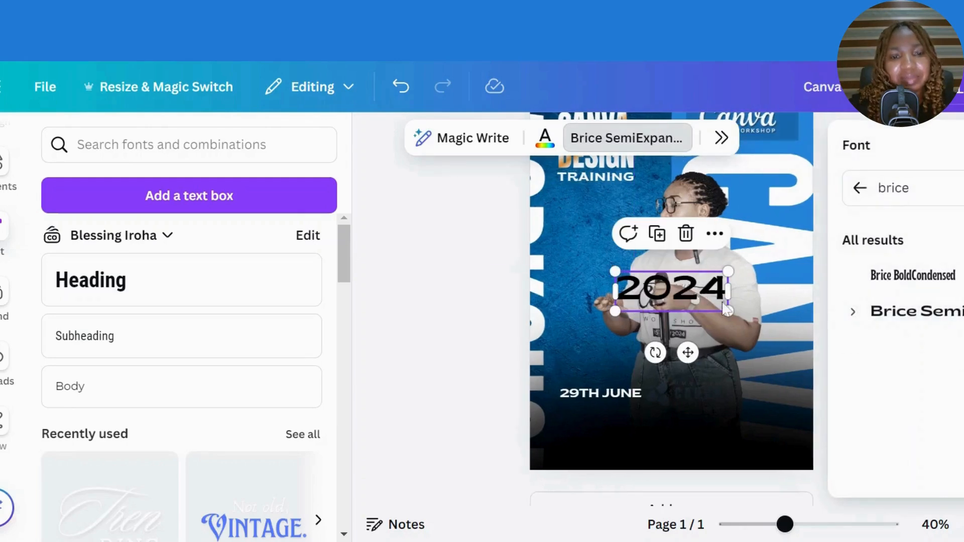
{"action": "left_click_drag", "start_coordinate": [683, 301], "coordinate": [606, 314]}
{"action": "left_click", "coordinate": [549, 149]}
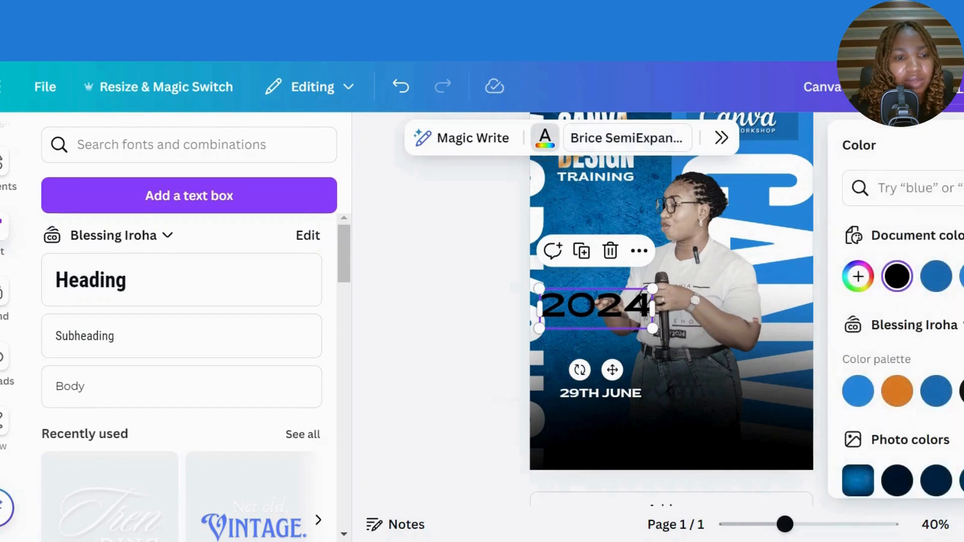
{"action": "left_click", "coordinate": [963, 391]}
{"action": "left_click_drag", "start_coordinate": [617, 312], "coordinate": [634, 414]}
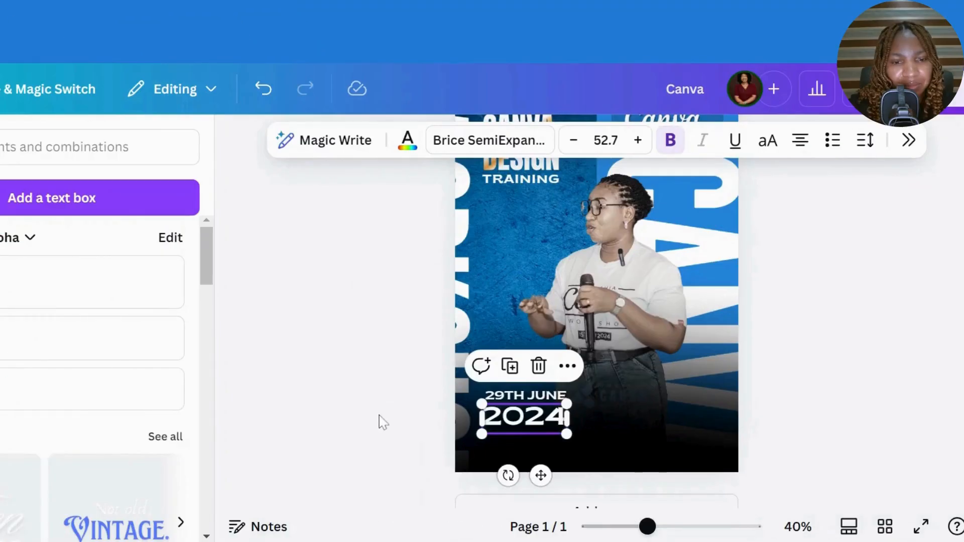
- Nudge 2024 closer under the date, then shrink both lines together
{"action": "left_click", "coordinate": [381, 422]}
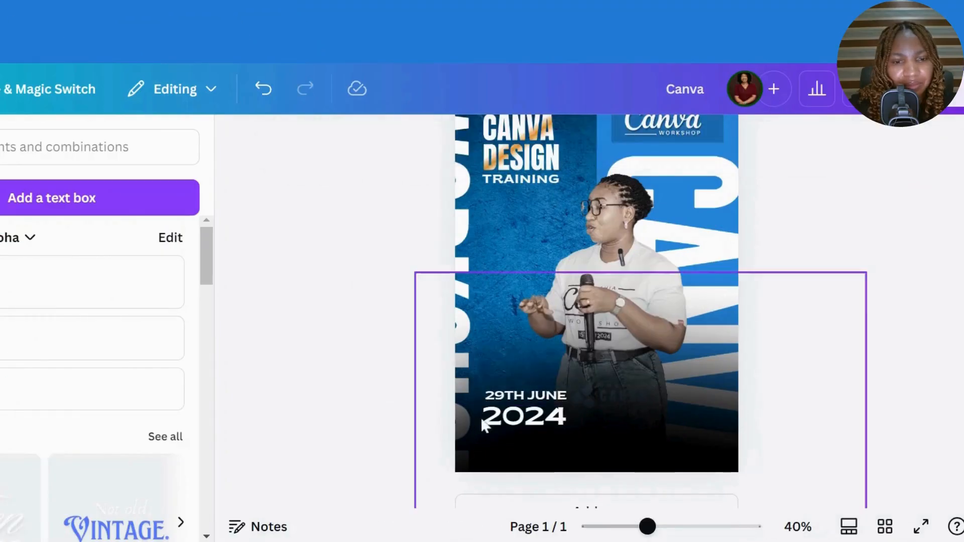
{"action": "left_click", "coordinate": [514, 420]}
{"action": "left_click_drag", "start_coordinate": [514, 418], "coordinate": [513, 414]}
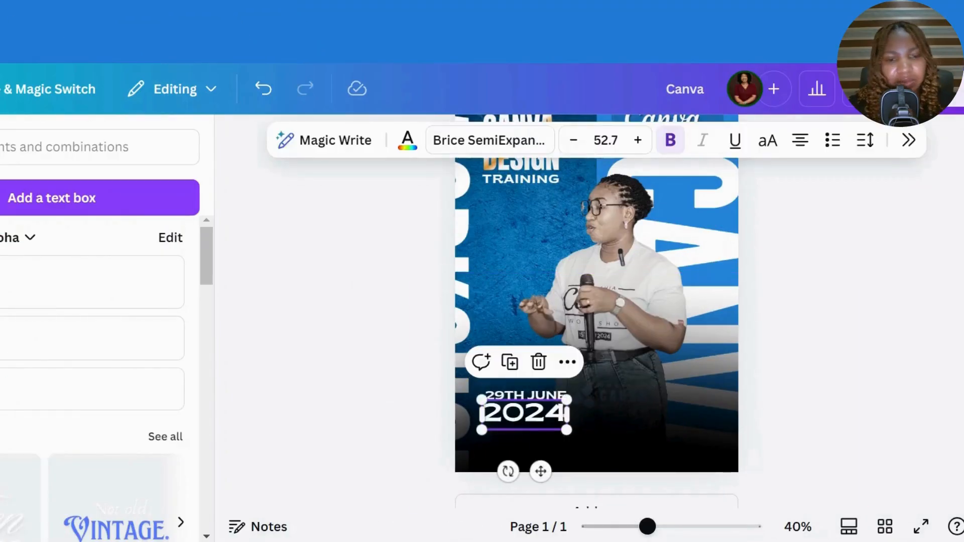
{"action": "left_click", "coordinate": [530, 396], "text": "shift"}
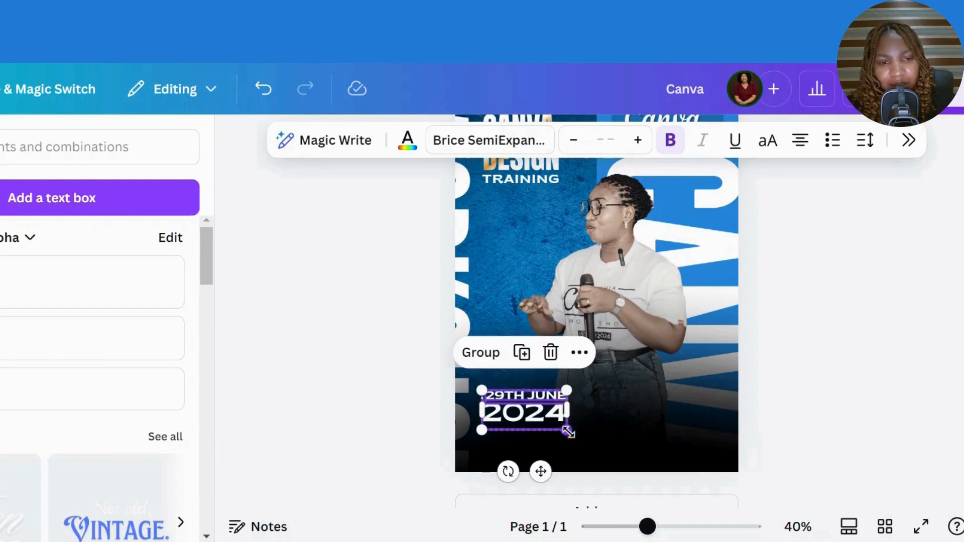
{"action": "left_click_drag", "start_coordinate": [566, 429], "coordinate": [523, 418]}
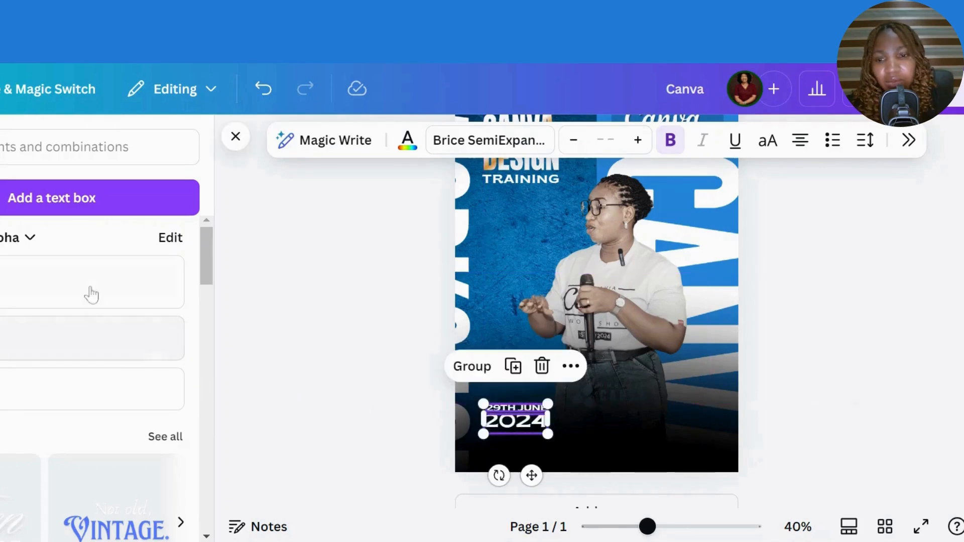
- Add a '10am Prompt' heading in uppercase Brice SemiExpanded, resized to size 35
{"action": "left_click", "coordinate": [62, 291]}
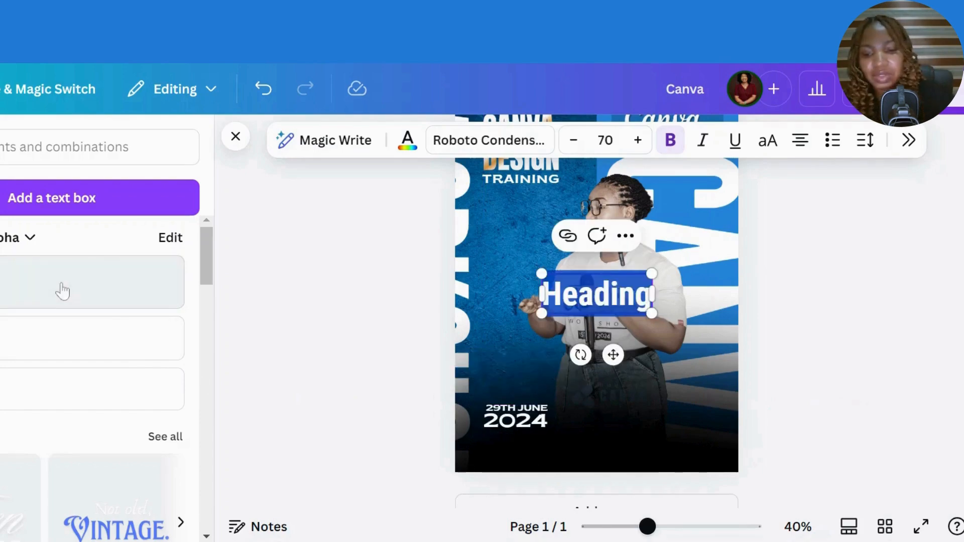
{"action": "type", "text": "10"}
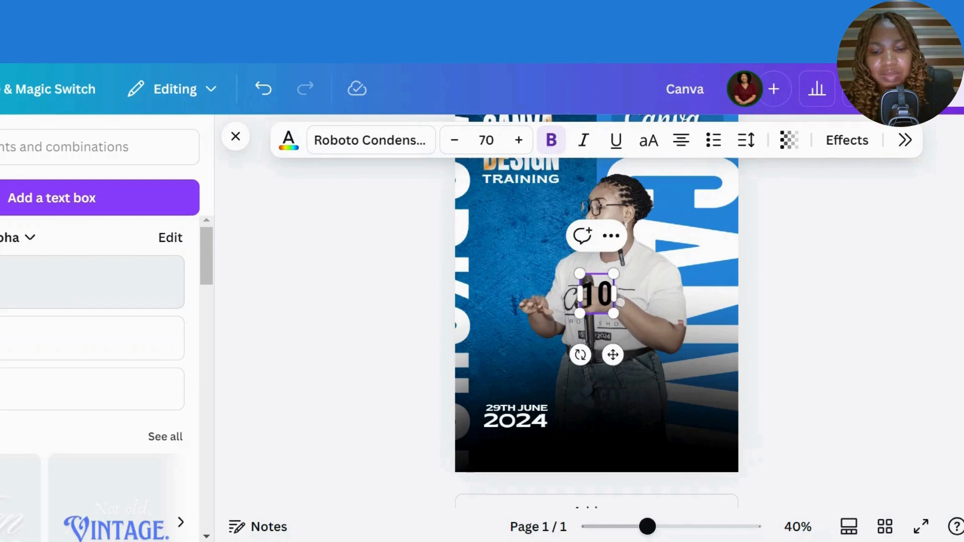
{"action": "type", "text": "am Pr"}
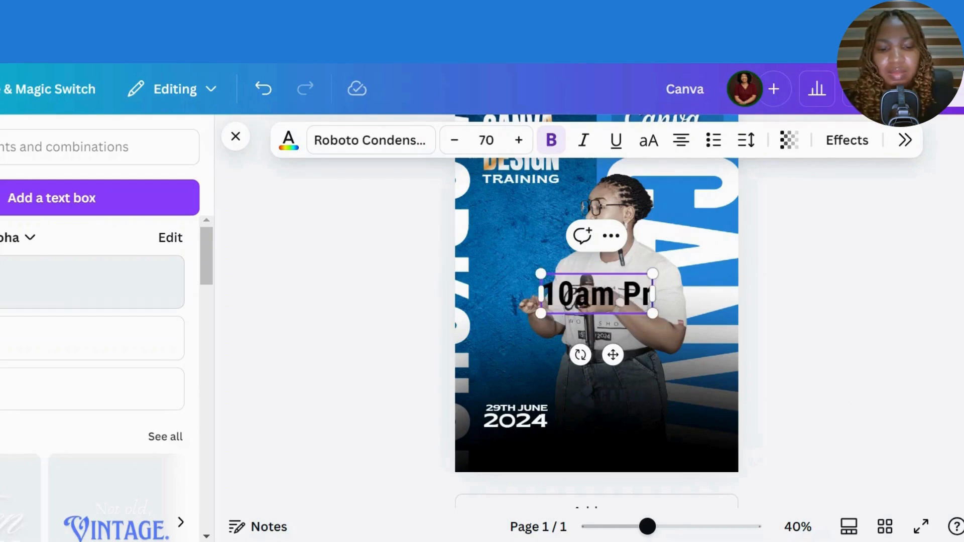
{"action": "type", "text": "ompt"}
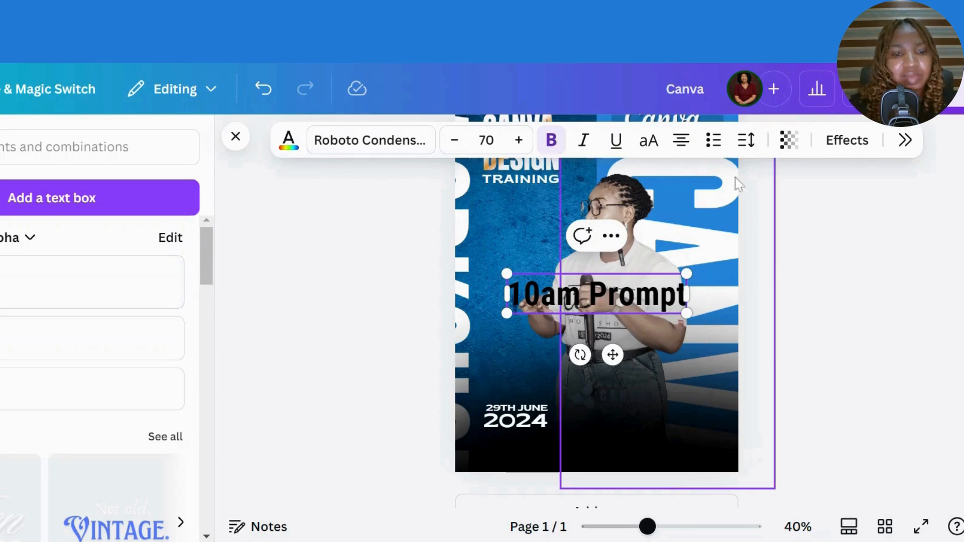
{"action": "left_click", "coordinate": [739, 205]}
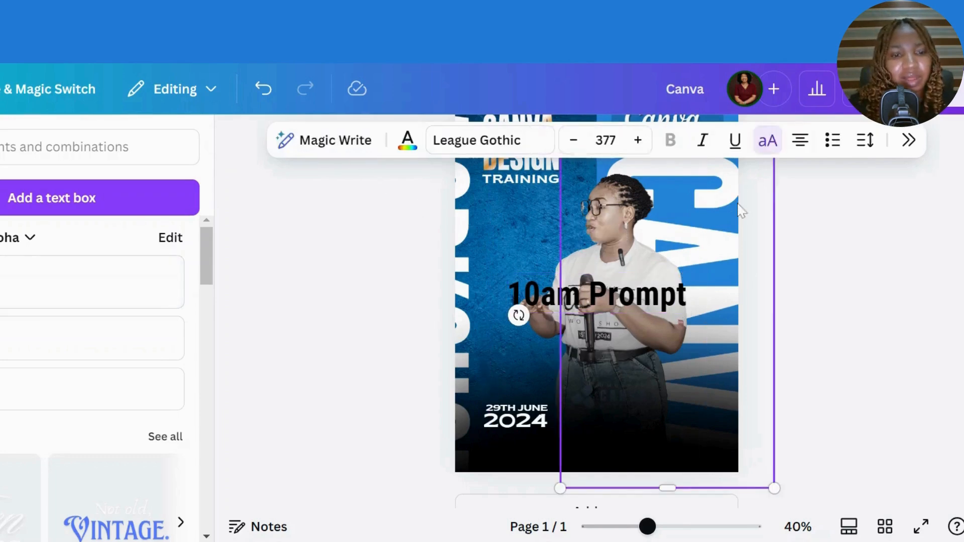
{"action": "left_click", "coordinate": [648, 286]}
{"action": "left_click", "coordinate": [767, 143]}
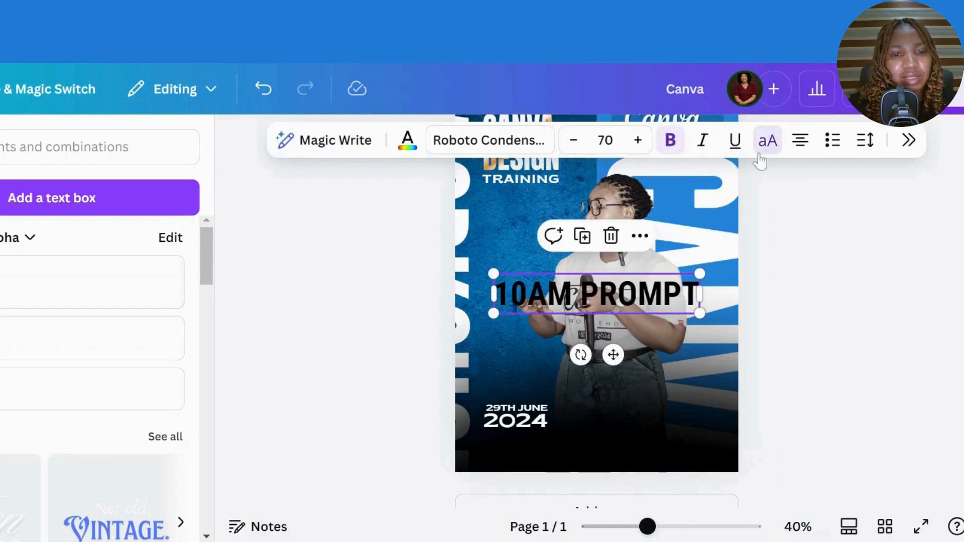
{"action": "left_click", "coordinate": [507, 146]}
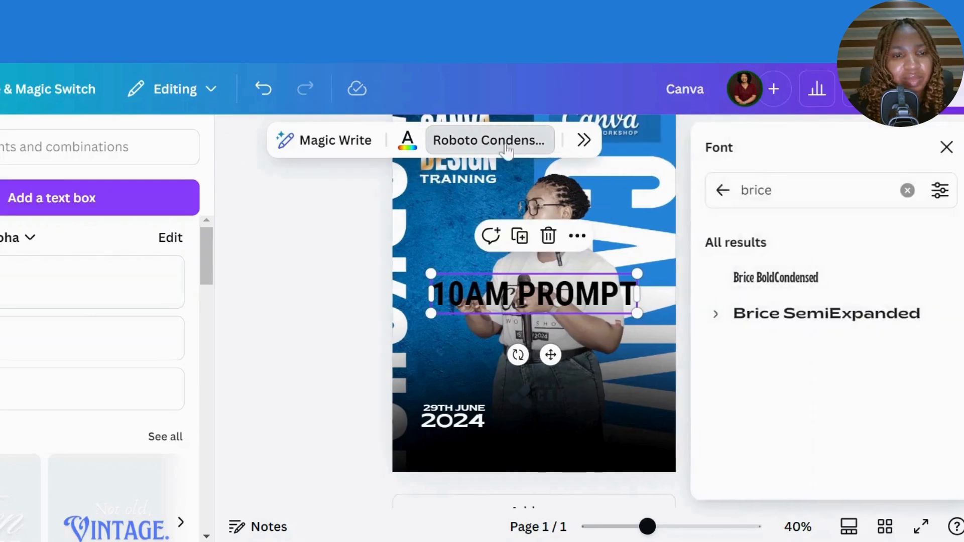
{"action": "left_click", "coordinate": [832, 323]}
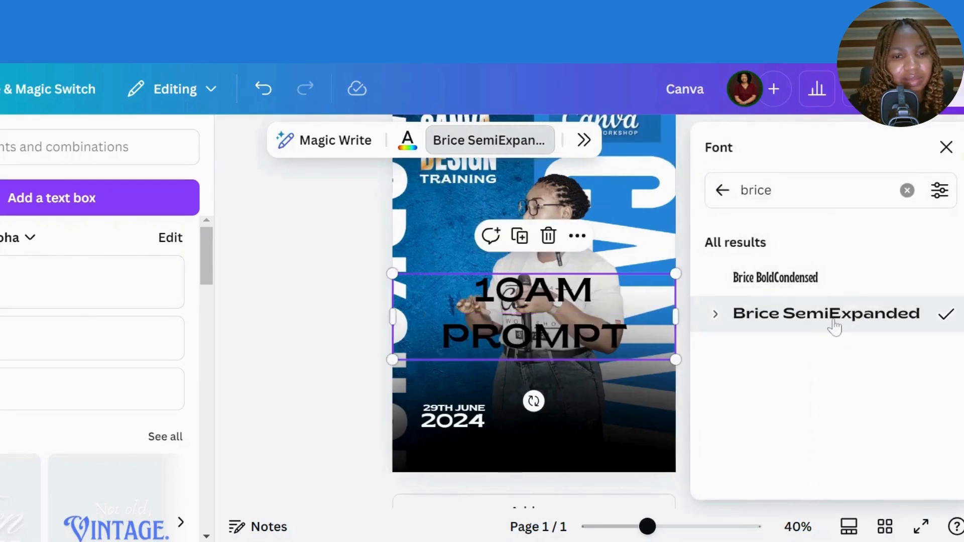
{"action": "left_click", "coordinate": [947, 147]}
{"action": "left_click_drag", "start_coordinate": [736, 356], "coordinate": [643, 293]}
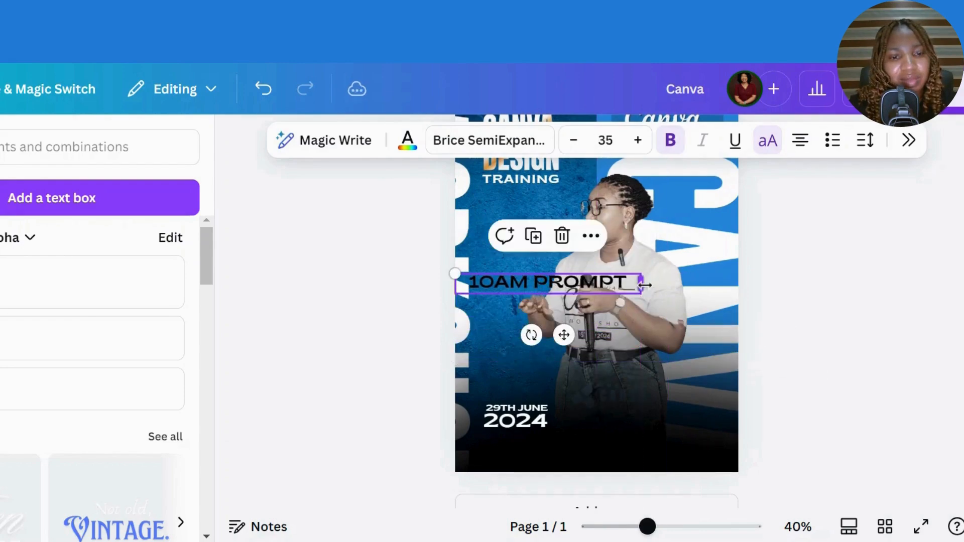
- Give 10AM PROMPT a Background effect with roundness 18 and spread 42
{"action": "left_click", "coordinate": [909, 140]}
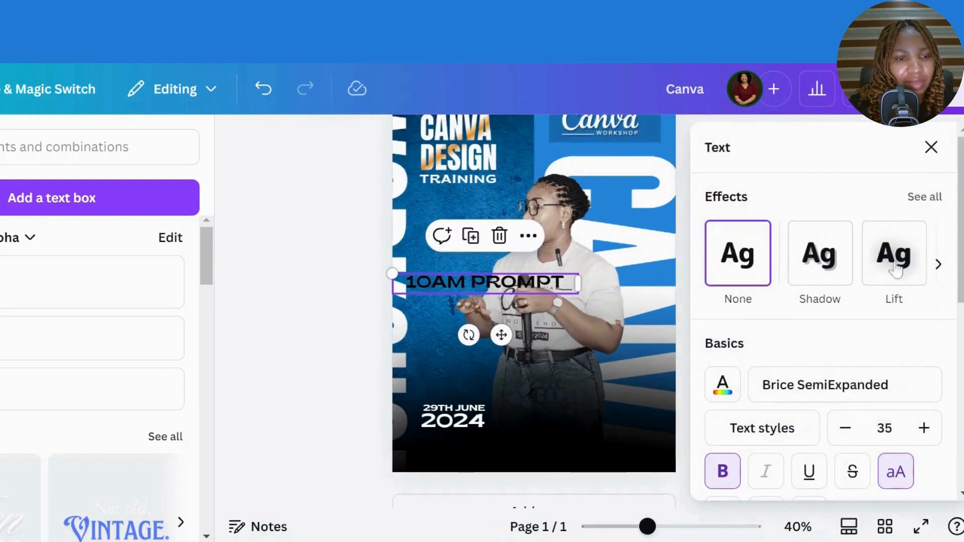
{"action": "left_click", "coordinate": [939, 264]}
{"action": "left_click", "coordinate": [827, 253]}
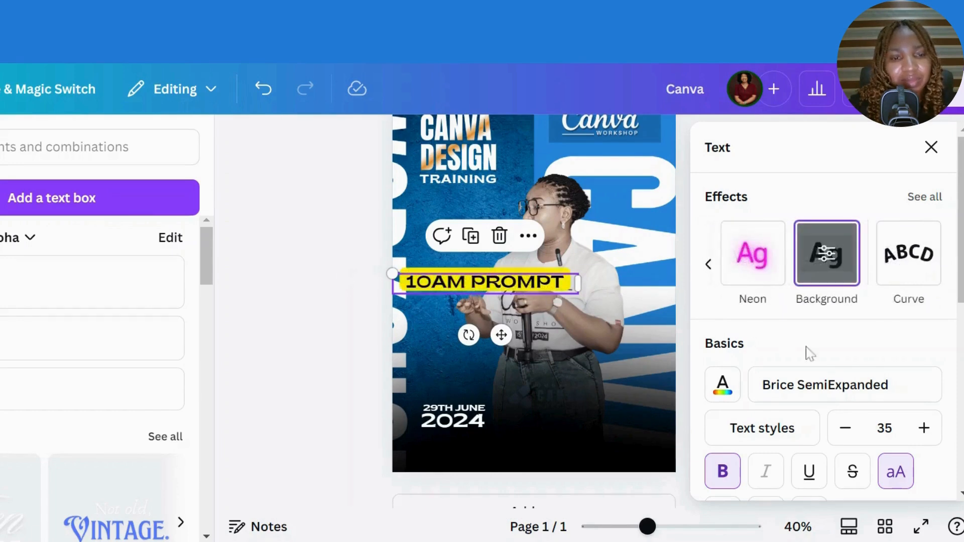
{"action": "left_click", "coordinate": [831, 254]}
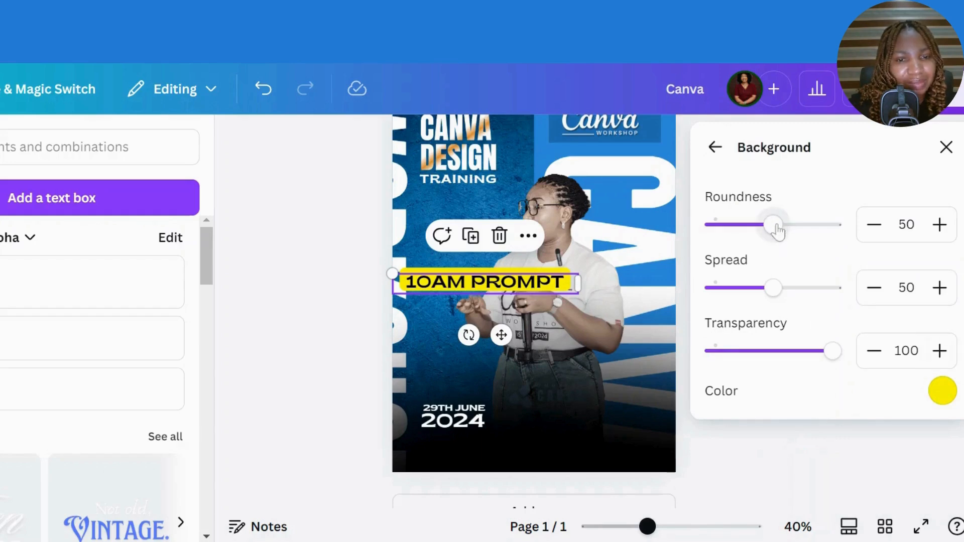
{"action": "left_click_drag", "start_coordinate": [775, 226], "coordinate": [736, 237]}
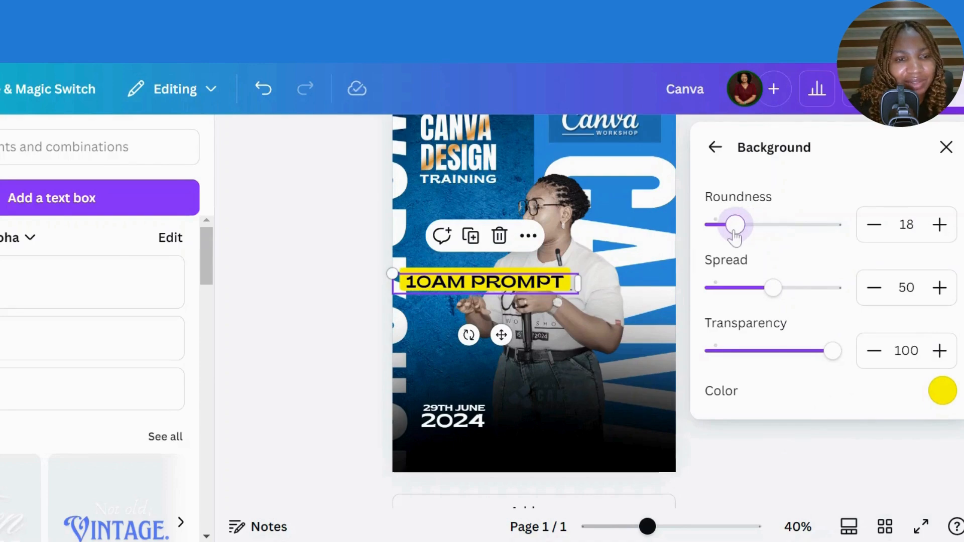
{"action": "mouse_move", "coordinate": [773, 288]}
{"action": "left_mouse_down"}
{"action": "mouse_move", "coordinate": [742, 296]}
{"action": "mouse_move", "coordinate": [764, 296]}
{"action": "left_mouse_up"}
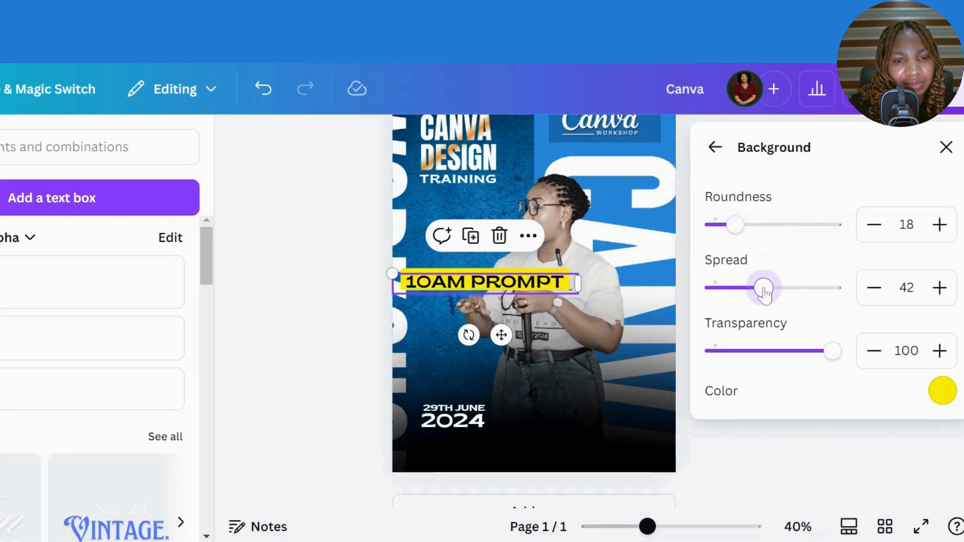
- Change the text background colour from orange to golden yellow #DCAF27
{"action": "left_click", "coordinate": [943, 393]}
{"action": "left_click", "coordinate": [869, 252]}
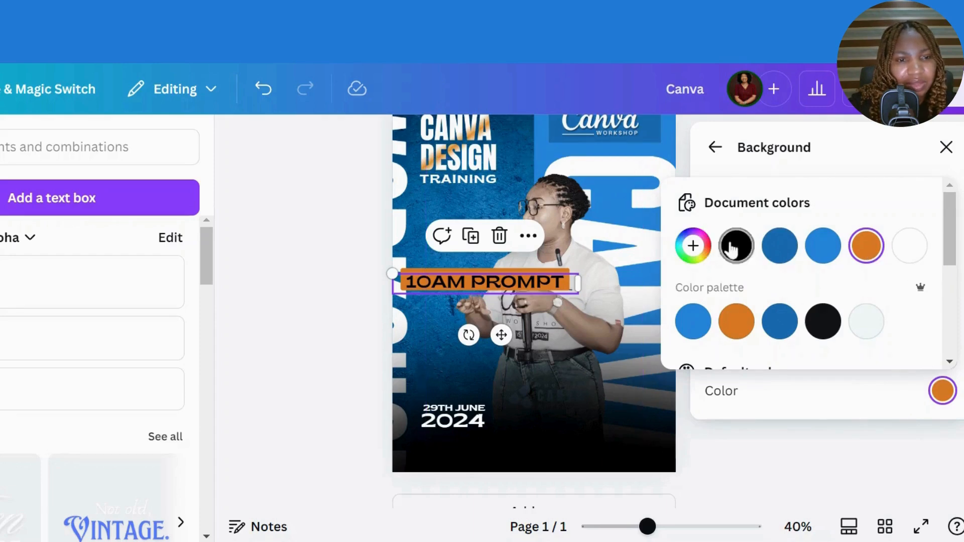
{"action": "left_click", "coordinate": [694, 246]}
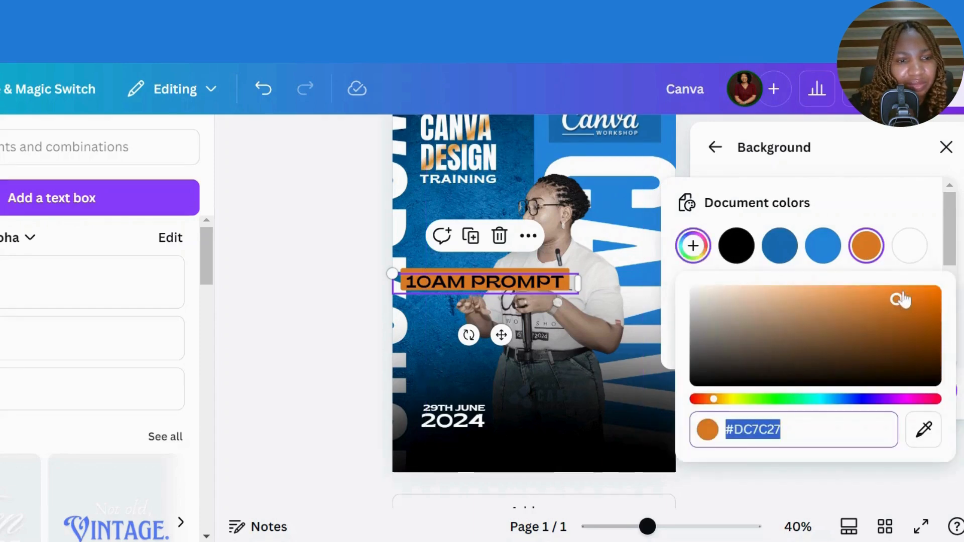
{"action": "left_click", "coordinate": [726, 401]}
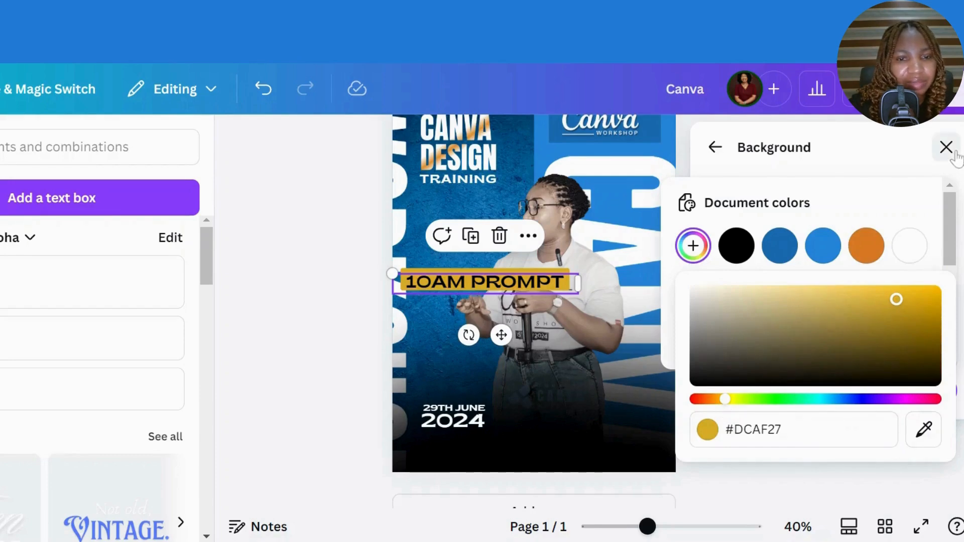
- Shrink the 10AM PROMPT label to about size 12.8 and place it directly beneath 2024
{"action": "left_click", "coordinate": [713, 149]}
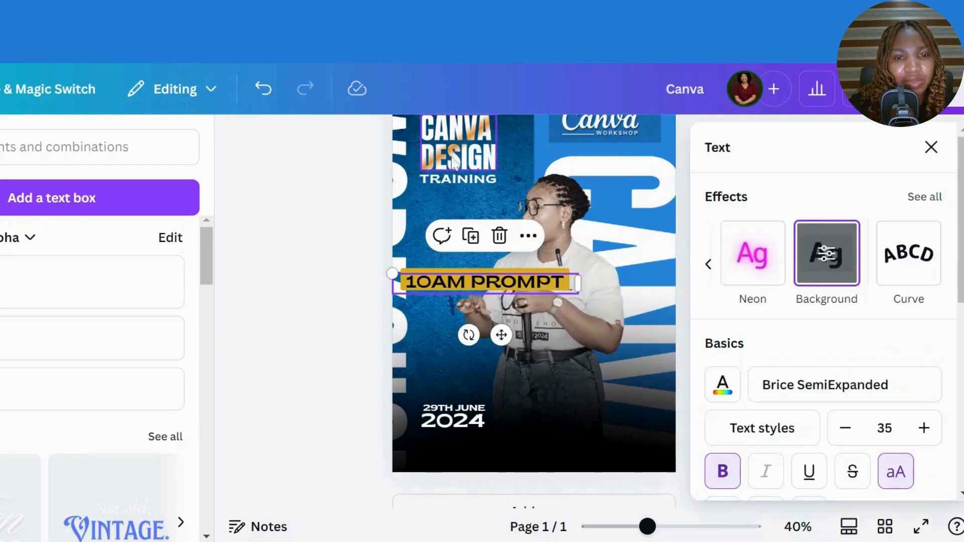
{"action": "left_click", "coordinate": [932, 148]}
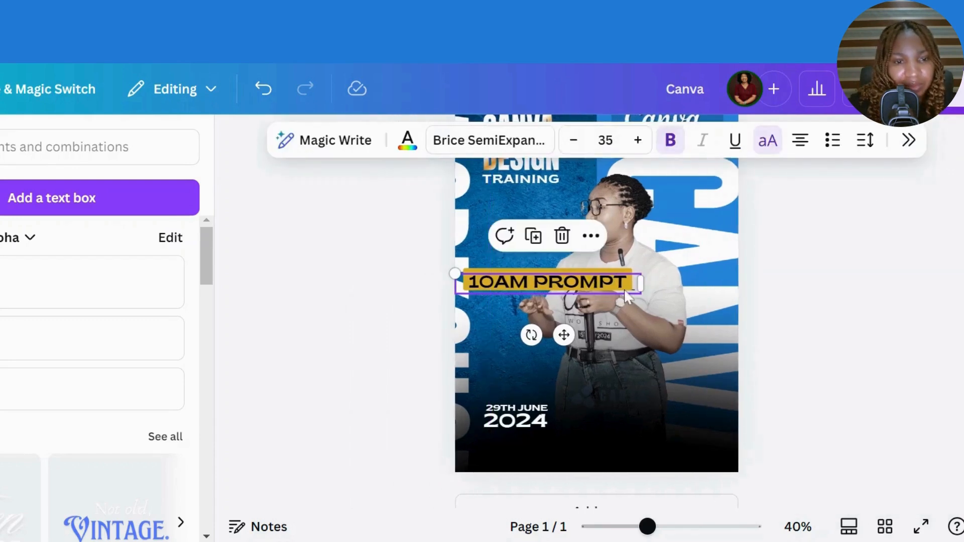
{"action": "left_click_drag", "start_coordinate": [456, 274], "coordinate": [550, 290]}
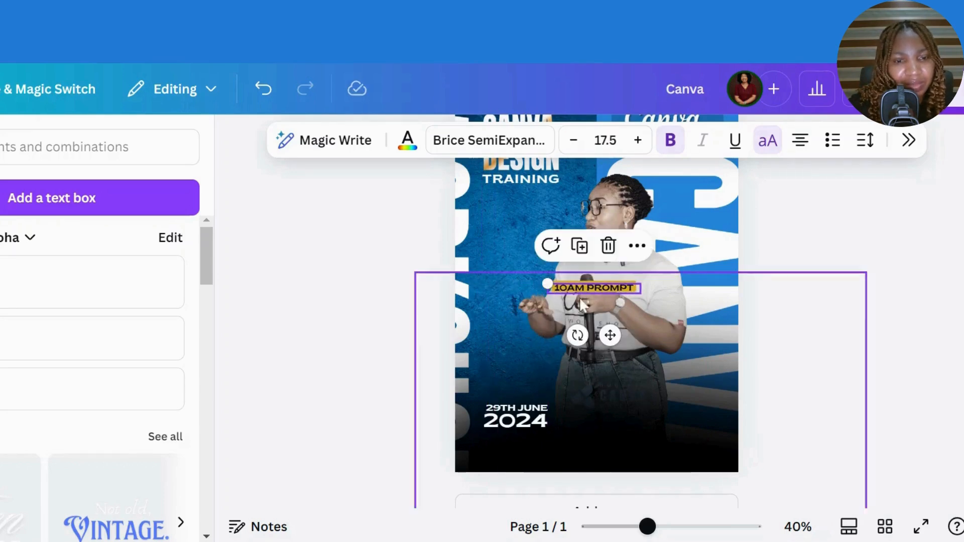
{"action": "left_click_drag", "start_coordinate": [610, 335], "coordinate": [547, 481]}
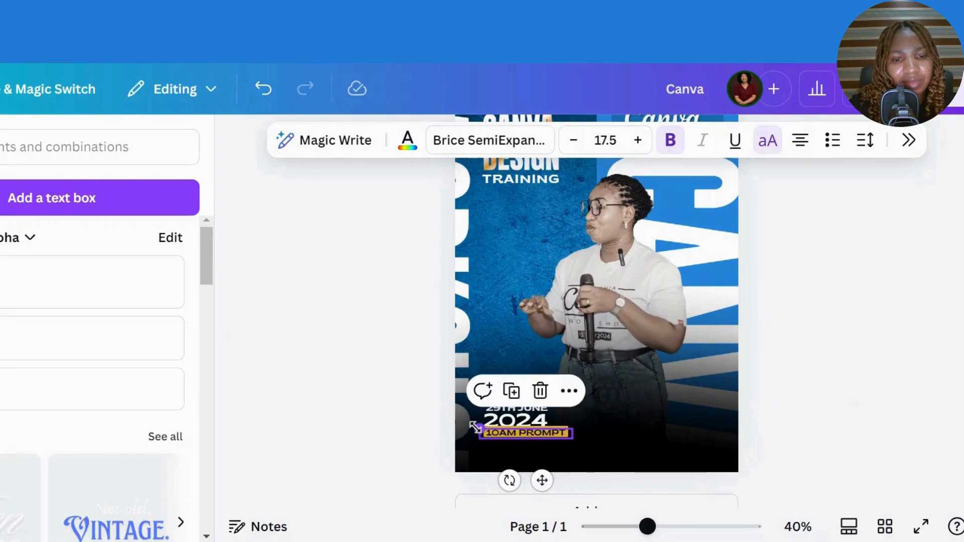
{"action": "left_click_drag", "start_coordinate": [475, 428], "coordinate": [502, 435]}
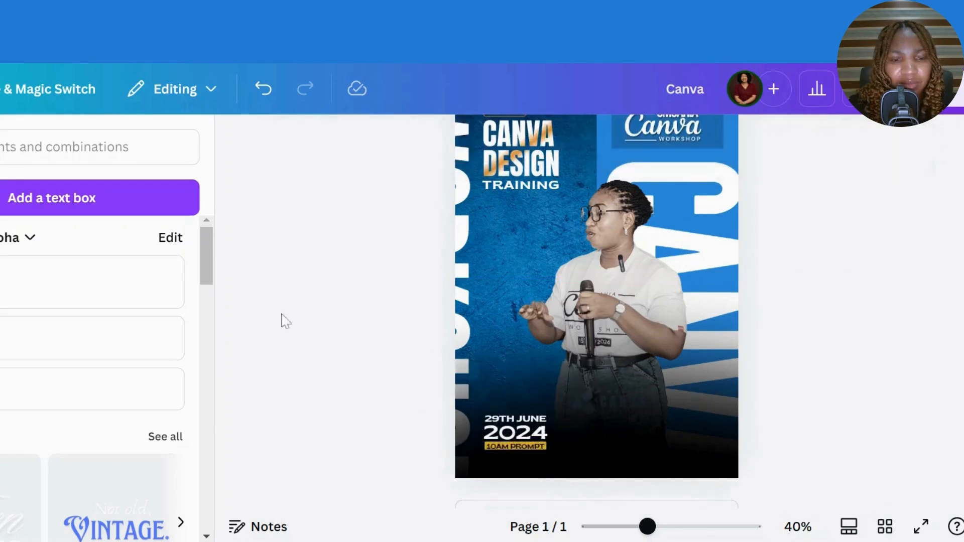
{"action": "left_click", "coordinate": [530, 437]}
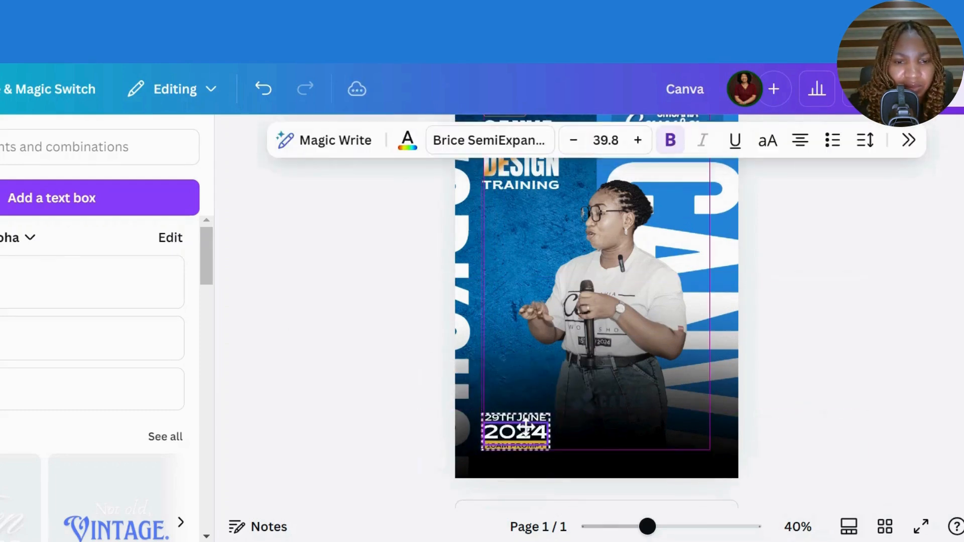
- Add a heading text box reading 'evergreen hotel' across the middle of the flyer
{"action": "left_click", "coordinate": [43, 288]}
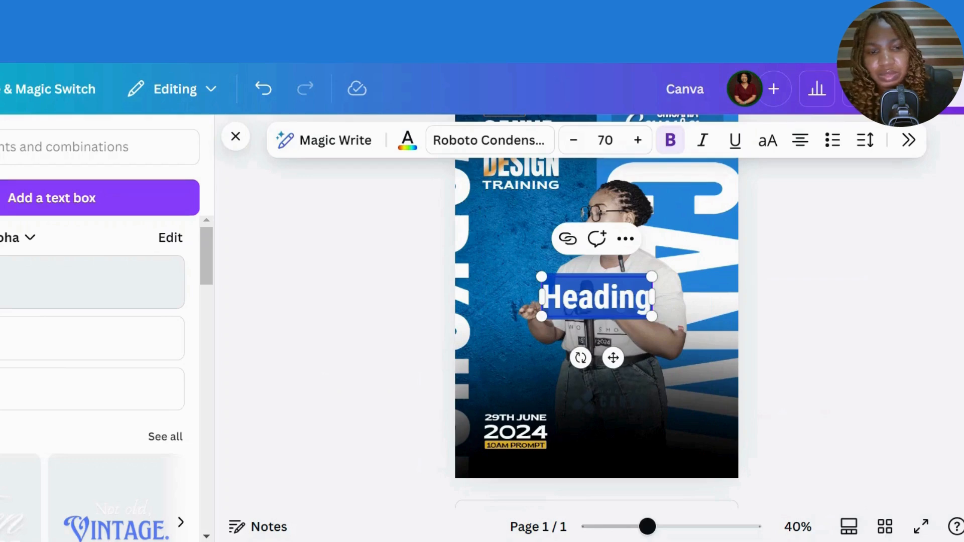
{"action": "type", "text": "evw"}
{"action": "key", "text": "BackSpace"}
{"action": "type", "text": "e"}
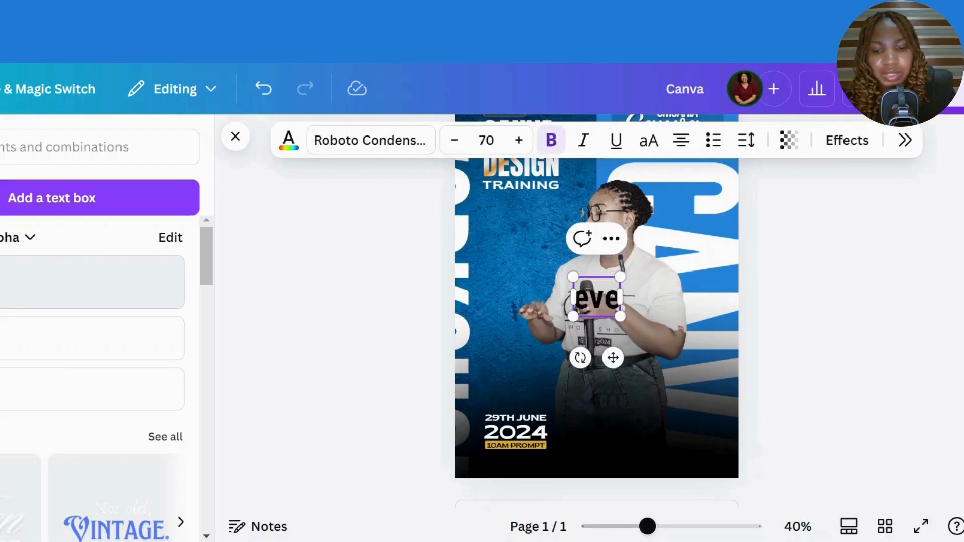
{"action": "type", "text": "rgree"}
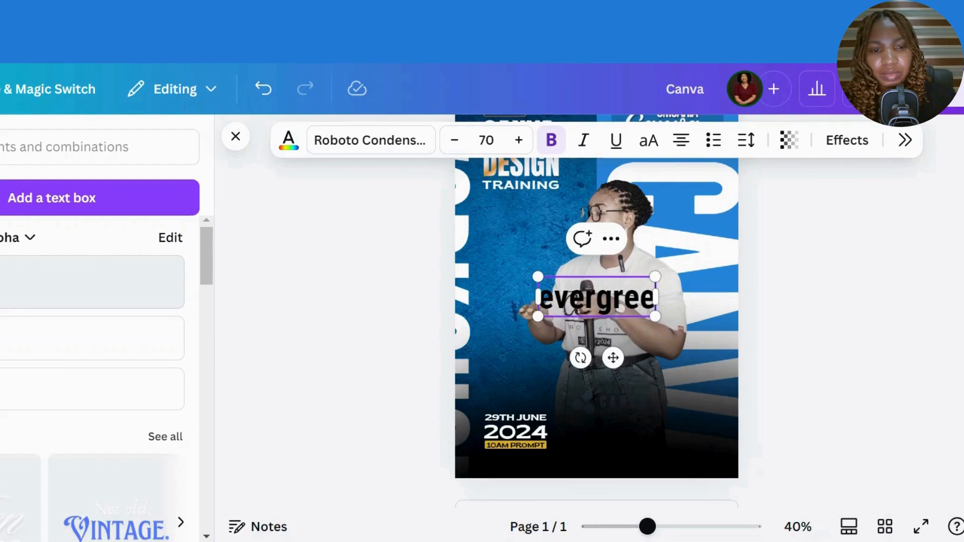
{"action": "type", "text": "n hote"}
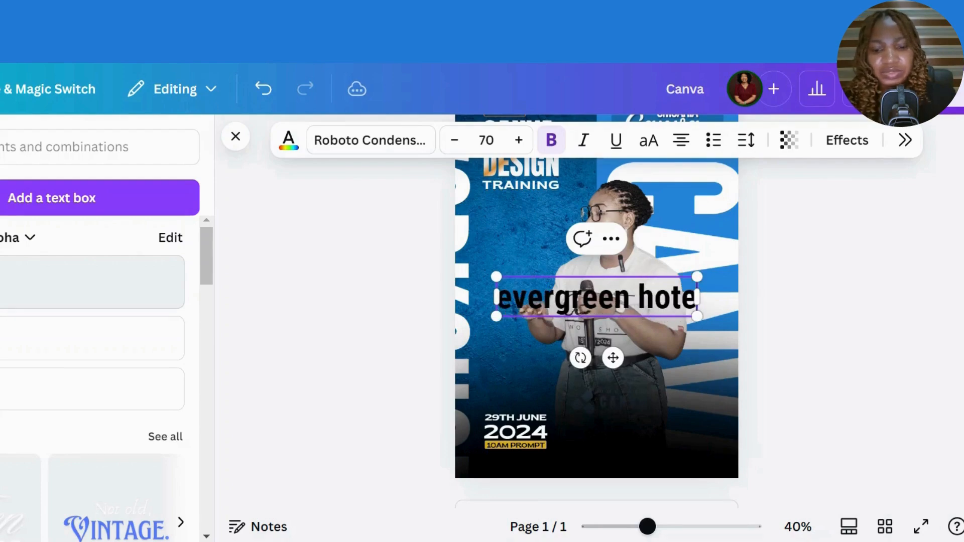
{"action": "type", "text": "l"}
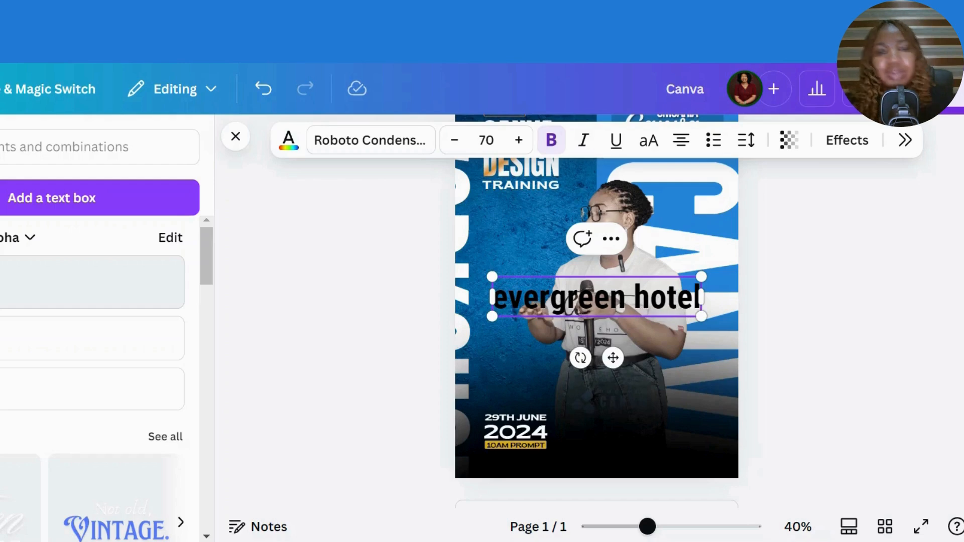
{"action": "left_click", "coordinate": [804, 291]}
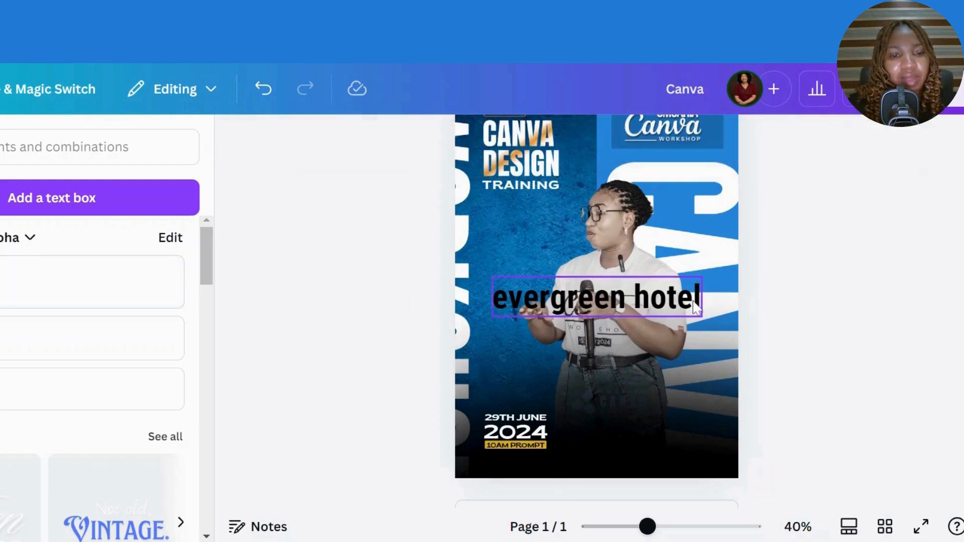
{"action": "left_click", "coordinate": [678, 296]}
- Set the hotel name in Brice SemiExpanded and shrink it onto one line
{"action": "left_click", "coordinate": [490, 140]}
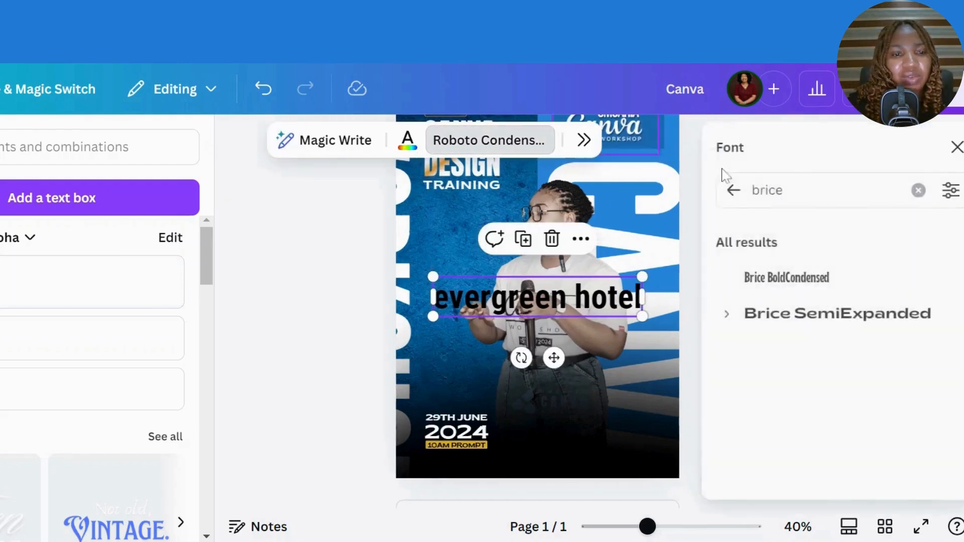
{"action": "left_click", "coordinate": [861, 313]}
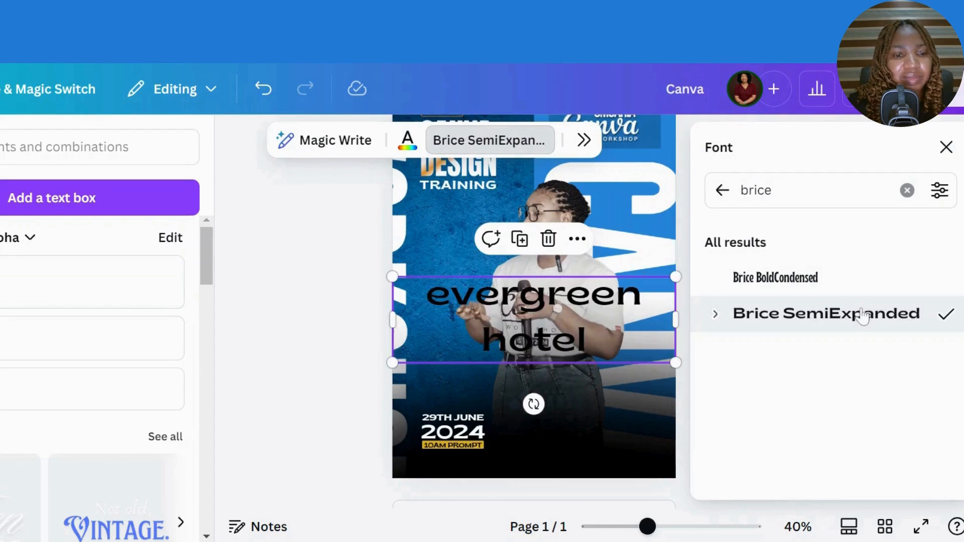
{"action": "left_click", "coordinate": [947, 147]}
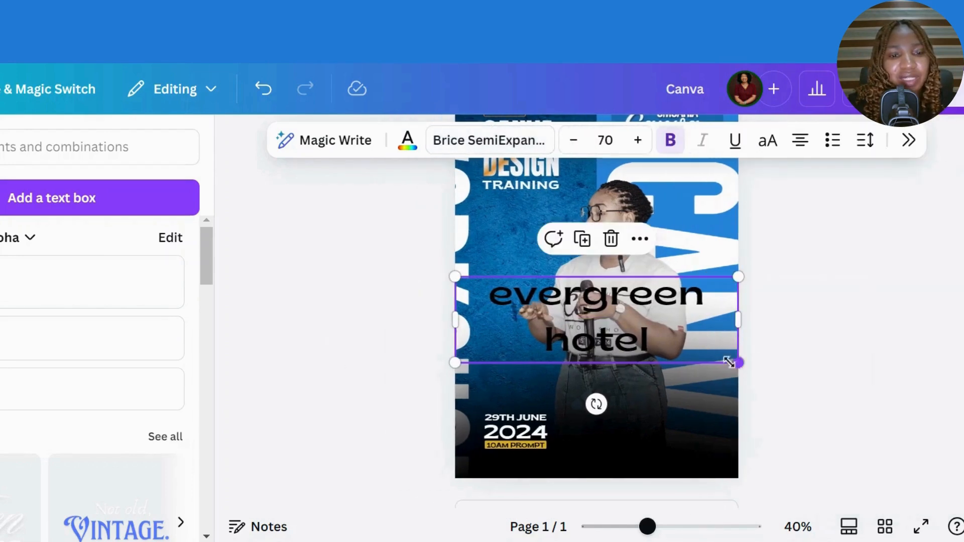
{"action": "left_click_drag", "start_coordinate": [730, 361], "coordinate": [681, 298]}
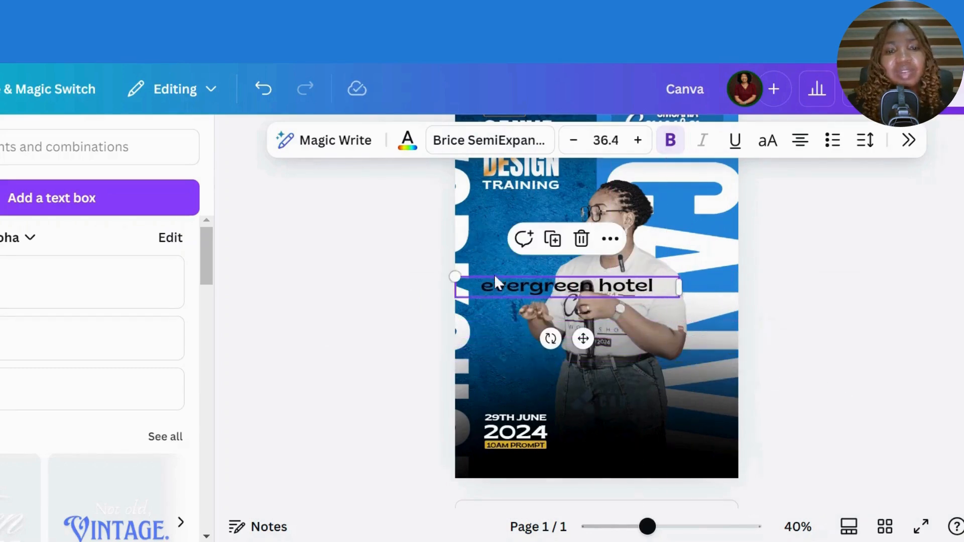
- Make the hotel name uppercase and white, and move it beside 29TH JUNE at the bottom right
{"action": "left_click", "coordinate": [569, 294]}
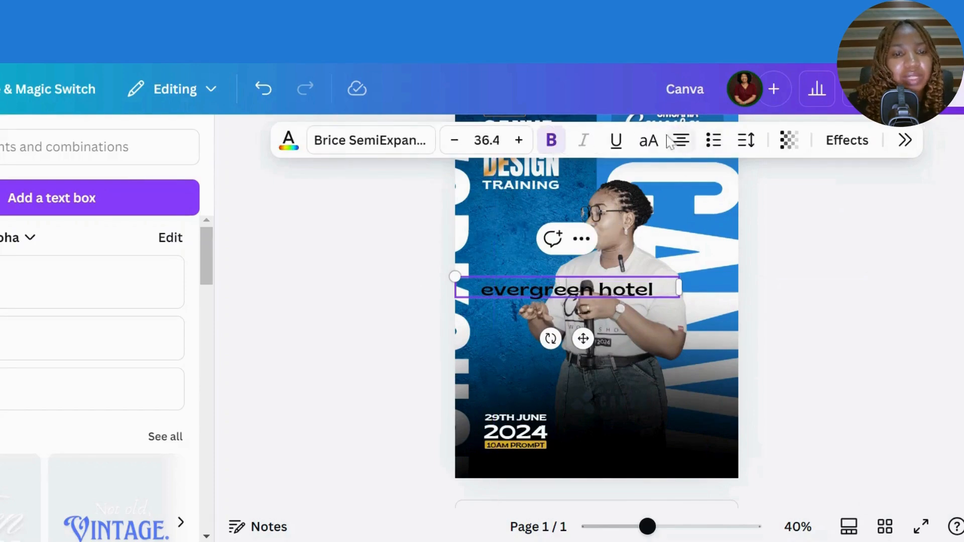
{"action": "left_click", "coordinate": [648, 143]}
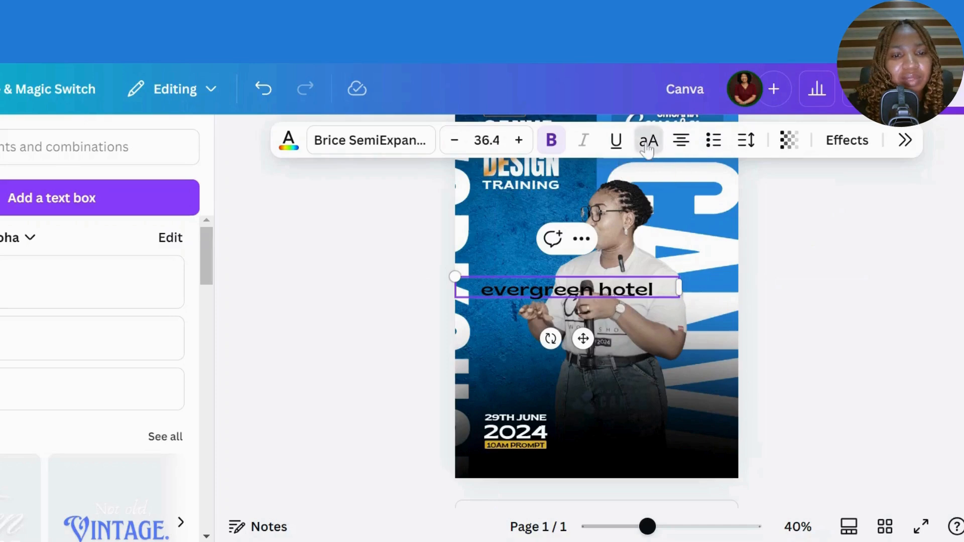
{"action": "left_click", "coordinate": [841, 397]}
{"action": "left_click", "coordinate": [594, 284]}
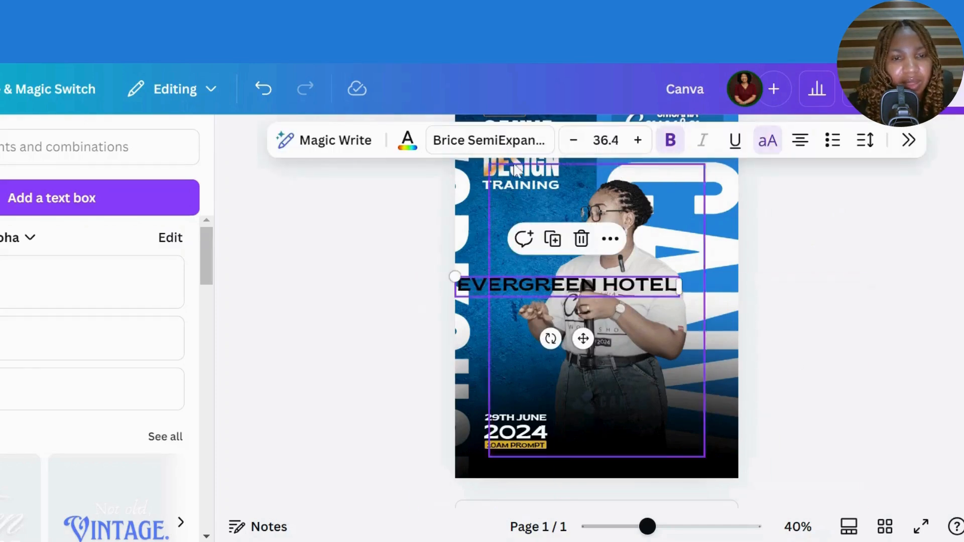
{"action": "left_click", "coordinate": [408, 141]}
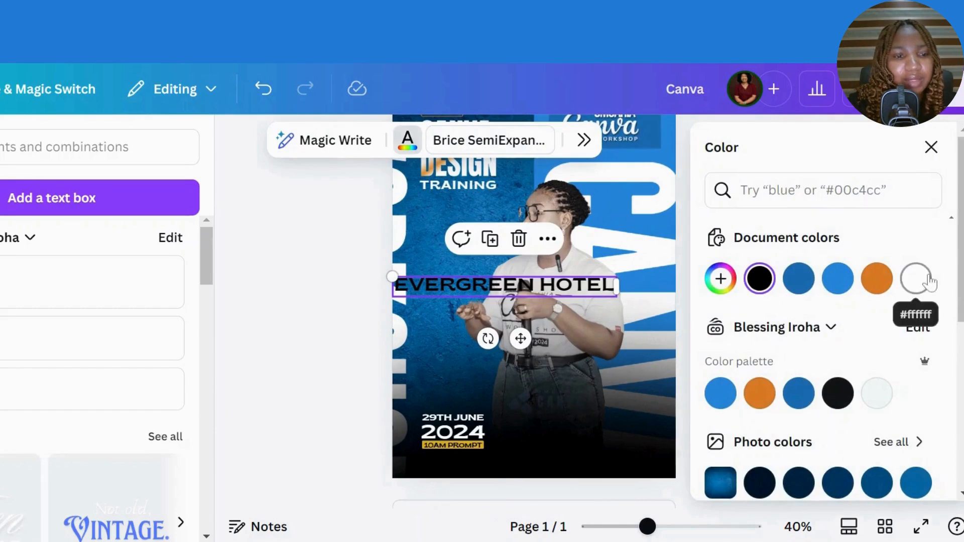
{"action": "left_click", "coordinate": [916, 279]}
{"action": "left_click_drag", "start_coordinate": [520, 338], "coordinate": [609, 467]}
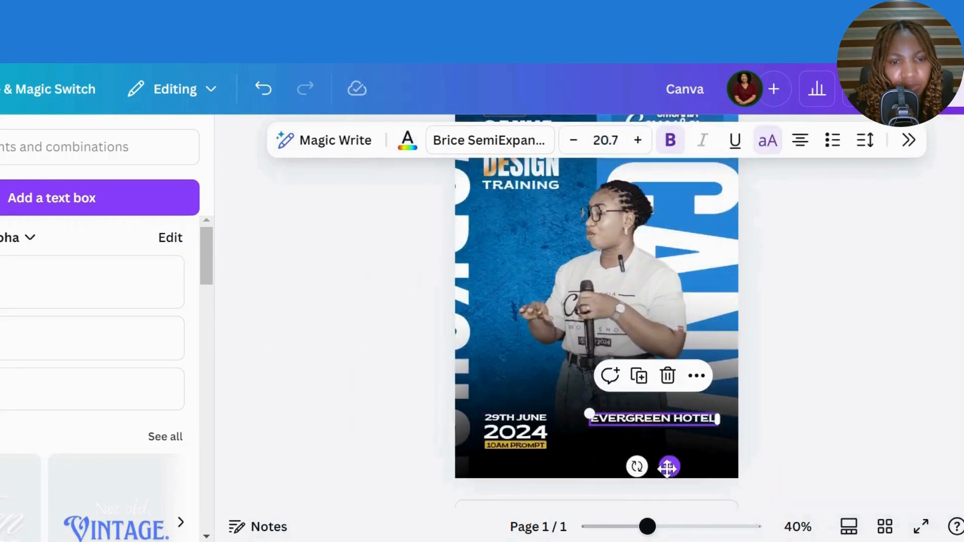
- Duplicate the EVERGREEN HOTEL text and place a copy of the date group above the original
{"action": "left_click", "coordinate": [639, 376]}
{"action": "scroll", "coordinate": [648, 386], "scroll_direction": "up", "scroll_amount": 1}
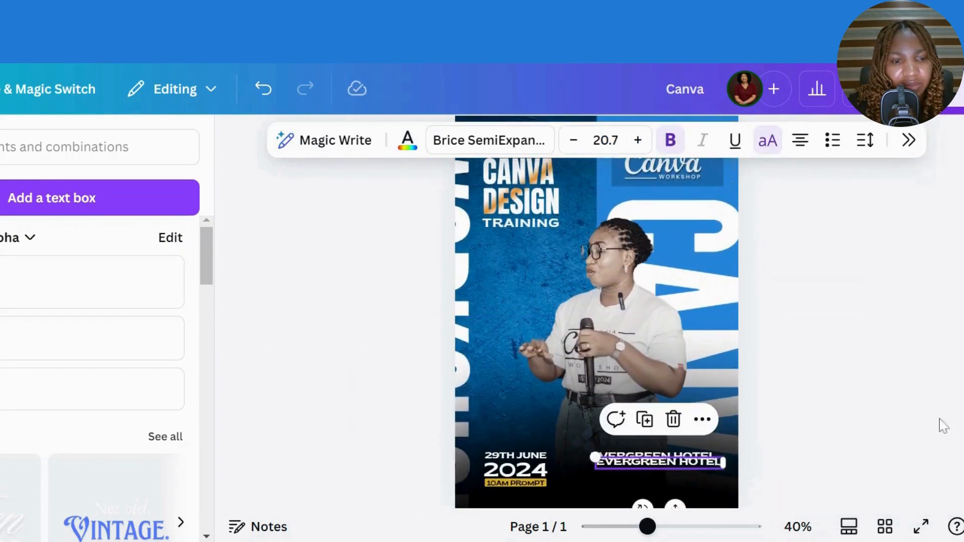
{"action": "scroll", "coordinate": [707, 415], "scroll_direction": "down", "scroll_amount": 2}
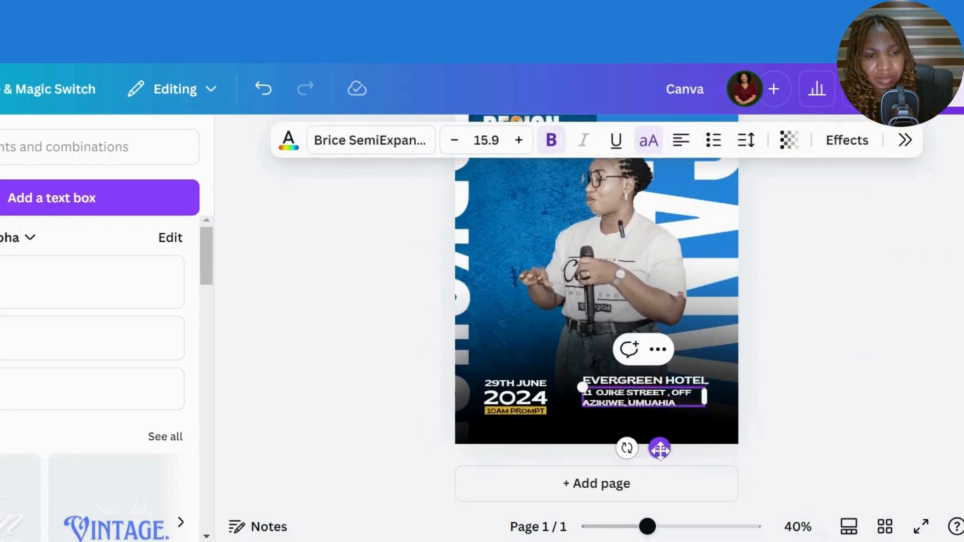
{"action": "left_click", "coordinate": [545, 397]}
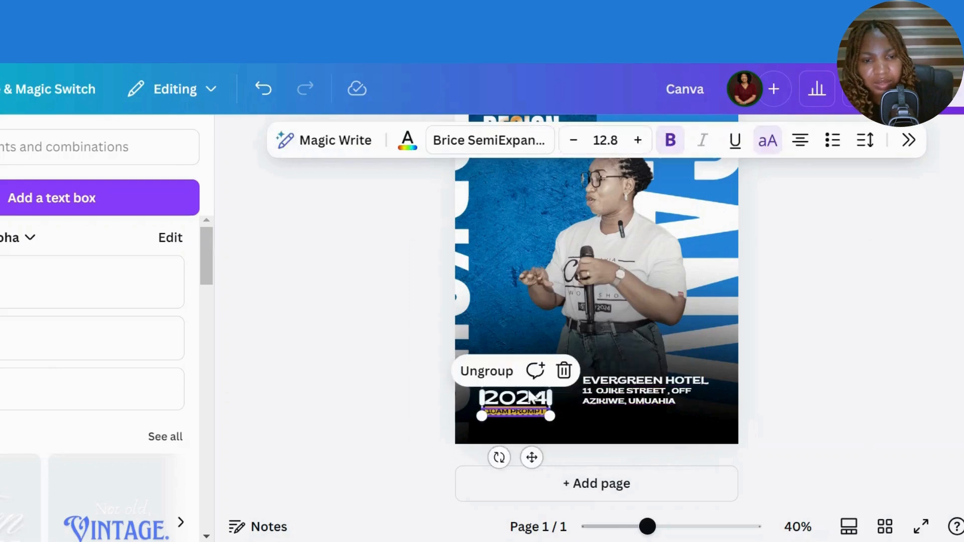
{"action": "left_click_drag", "start_coordinate": [541, 396], "coordinate": [543, 312]}
- Ungroup the copied date block, delete its 2024 and 29TH JUNE, and edit the spare 10AM PROMPT label
{"action": "left_click", "coordinate": [542, 313]}
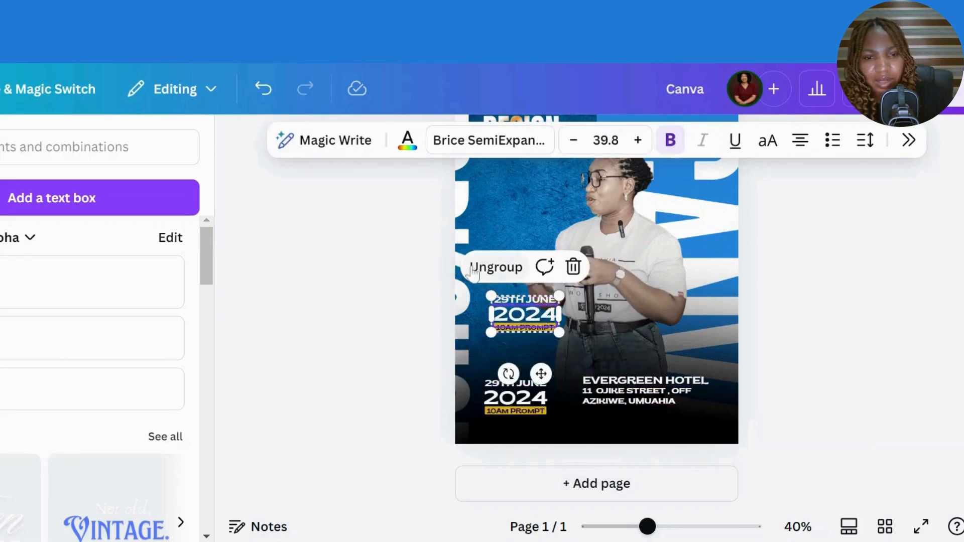
{"action": "left_click", "coordinate": [509, 271]}
{"action": "left_click", "coordinate": [344, 330]}
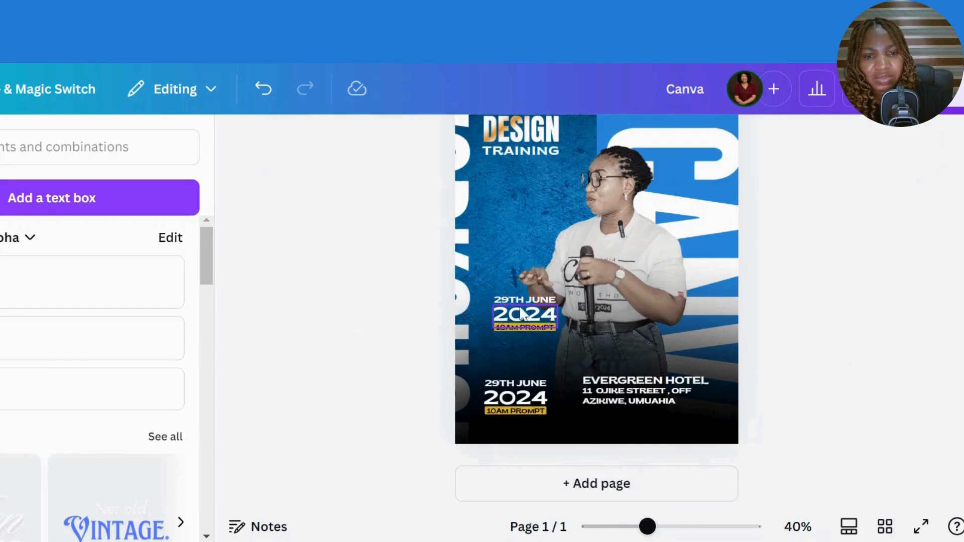
{"action": "left_click", "coordinate": [521, 313]}
{"action": "left_click", "coordinate": [540, 267]}
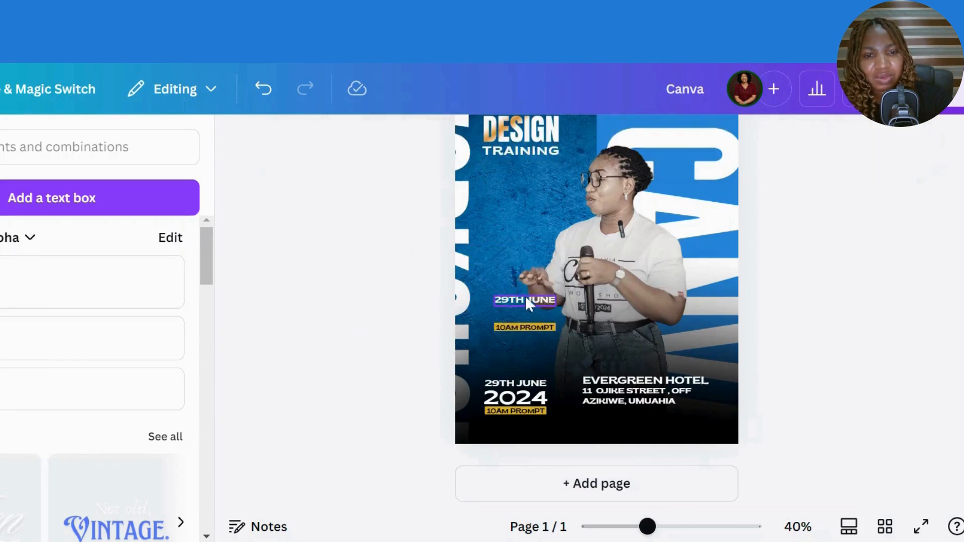
{"action": "left_click", "coordinate": [525, 297]}
{"action": "left_click", "coordinate": [540, 258]}
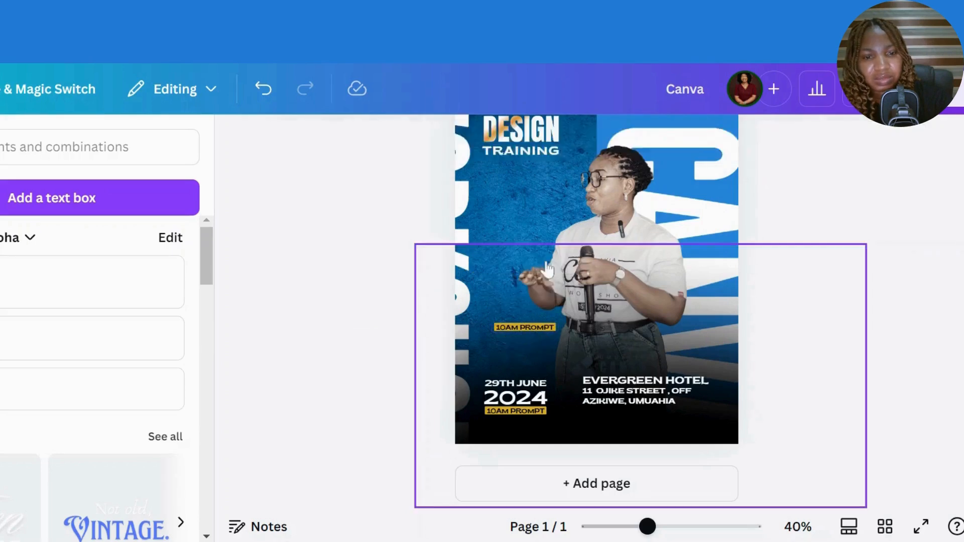
{"action": "left_click", "coordinate": [526, 327]}
{"action": "left_click", "coordinate": [526, 326]}
{"action": "left_click", "coordinate": [525, 327]}
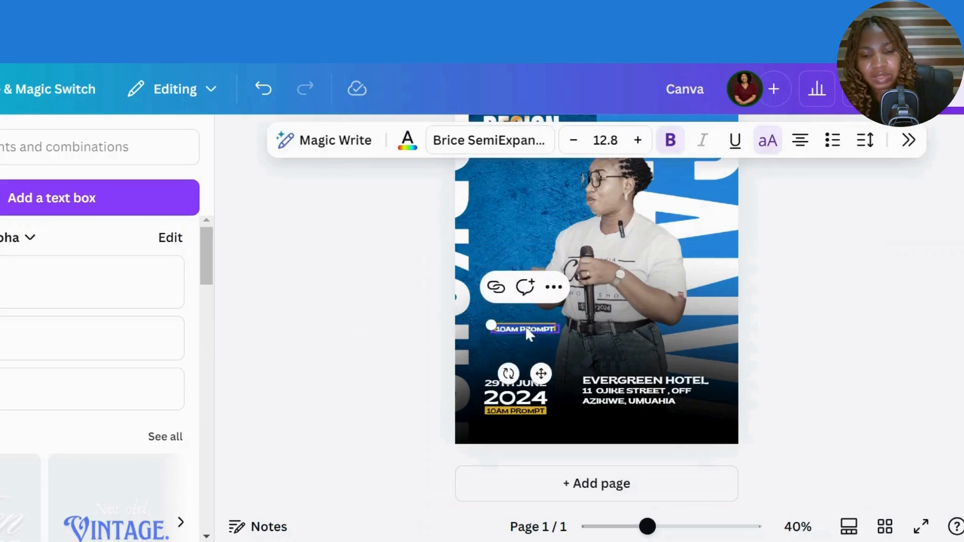
- Change the spare tag to VENUE, rotate it vertical, and place it beside the hotel address
{"action": "type", "text": "VENUE"}
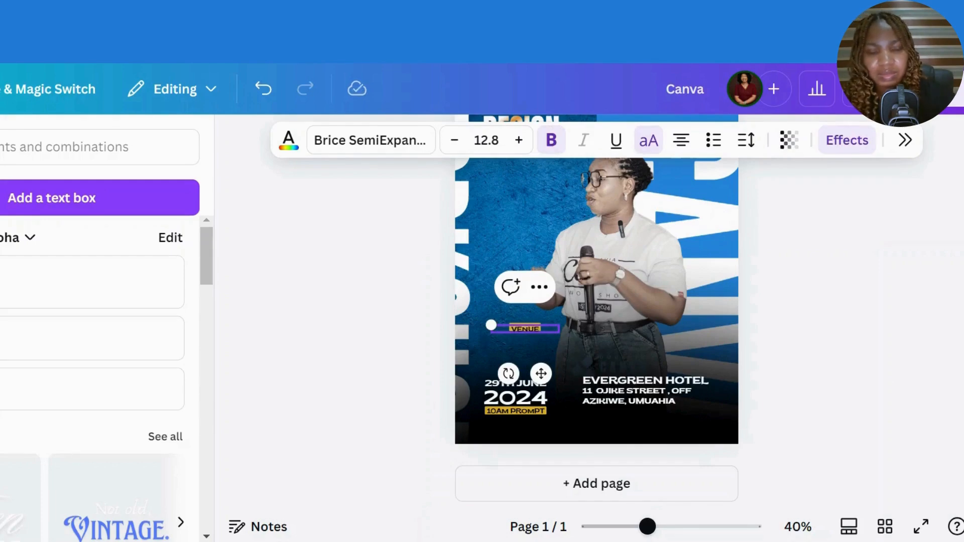
{"action": "left_click_drag", "start_coordinate": [508, 373], "coordinate": [615, 374]}
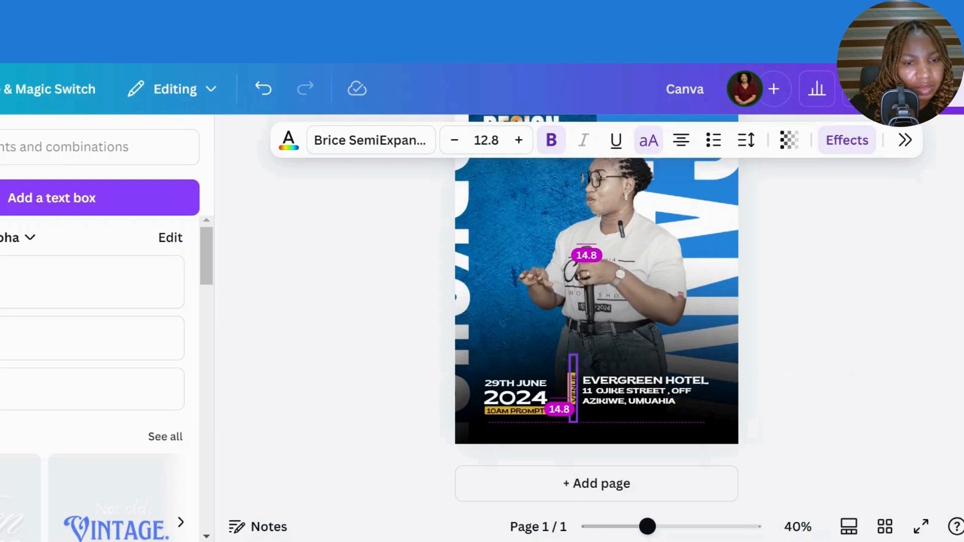
{"action": "left_click_drag", "start_coordinate": [618, 375], "coordinate": [623, 374]}
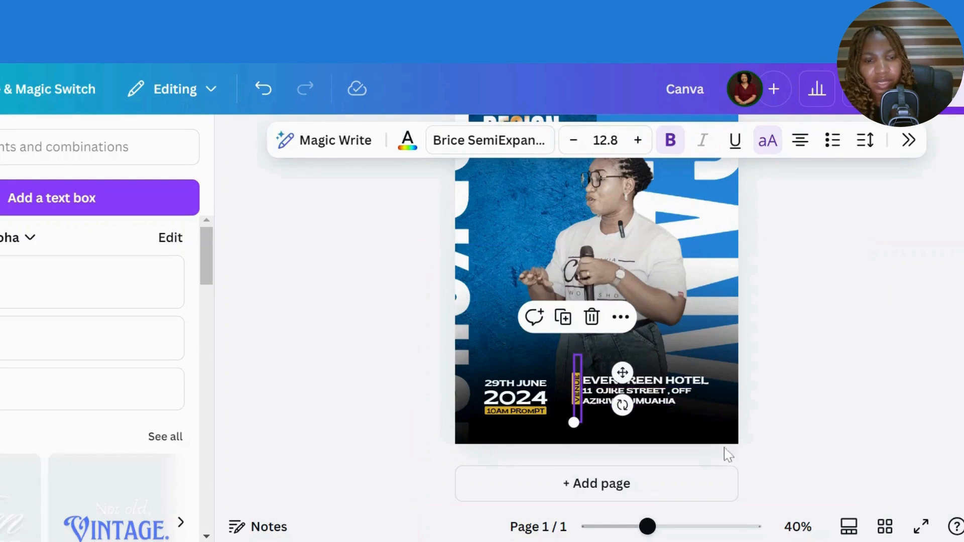
- Undo the unwanted change to the hotel text and shift the date block slightly left
{"action": "left_click", "coordinate": [659, 396], "text": "shift"}
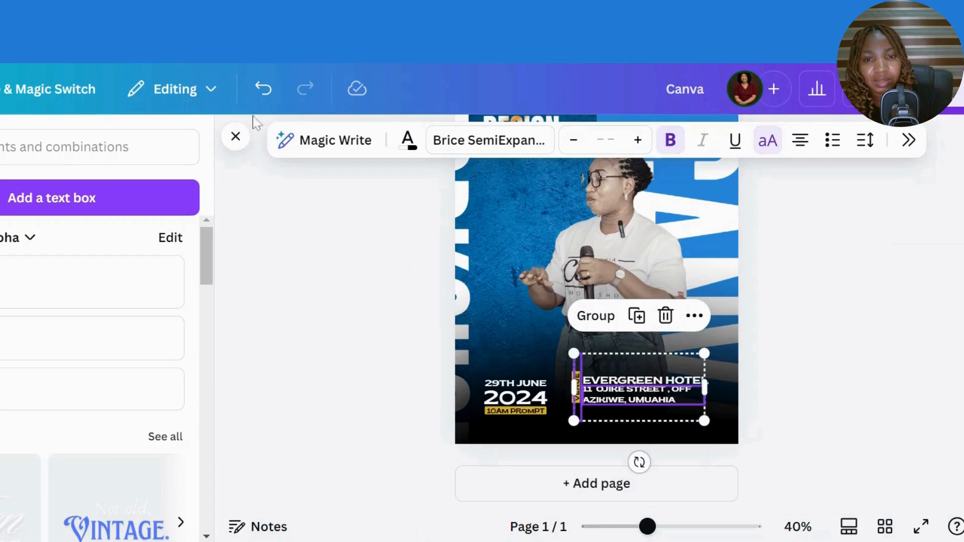
{"action": "left_click", "coordinate": [267, 90]}
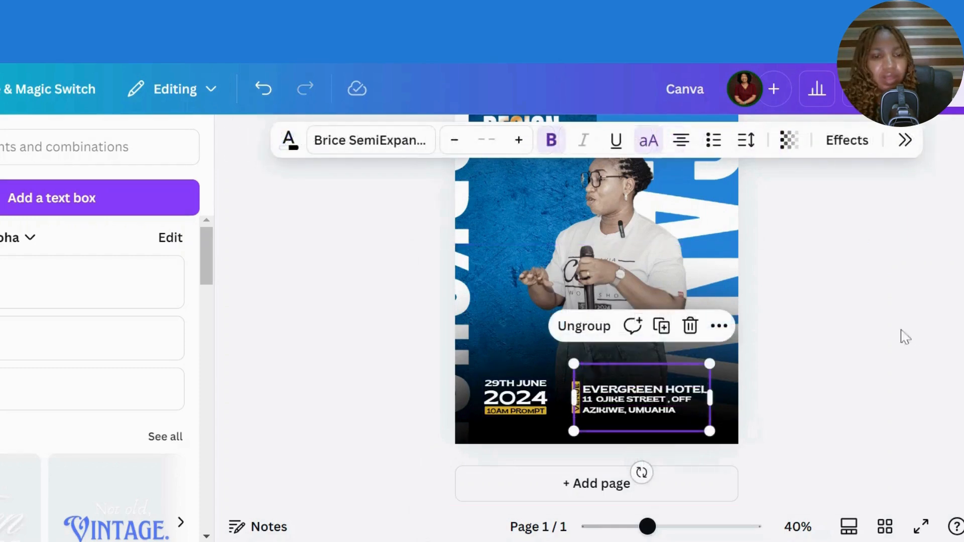
{"action": "left_click", "coordinate": [889, 347]}
{"action": "left_click", "coordinate": [620, 400]}
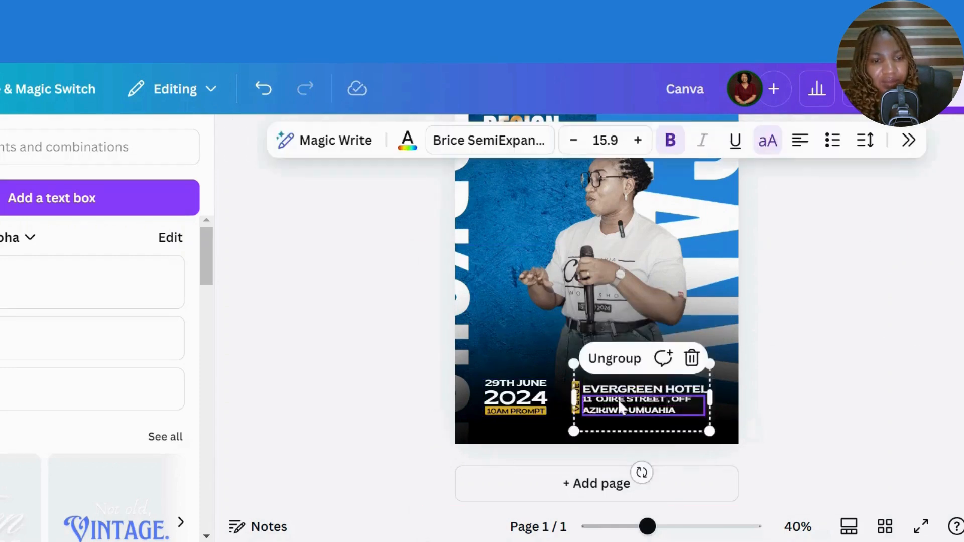
{"action": "left_click", "coordinate": [624, 401]}
{"action": "left_click", "coordinate": [523, 388]}
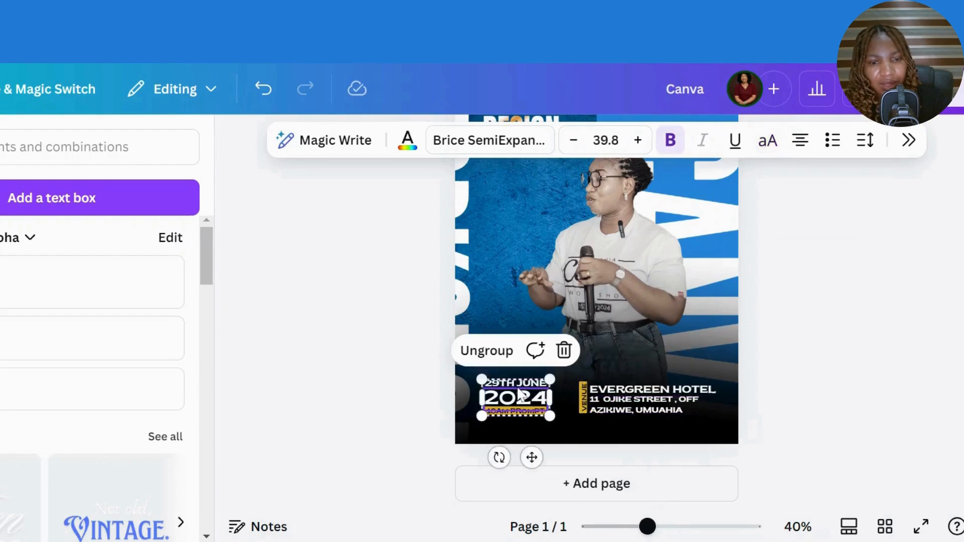
{"action": "left_click", "coordinate": [523, 388]}
{"action": "left_click_drag", "start_coordinate": [523, 387], "coordinate": [516, 388]}
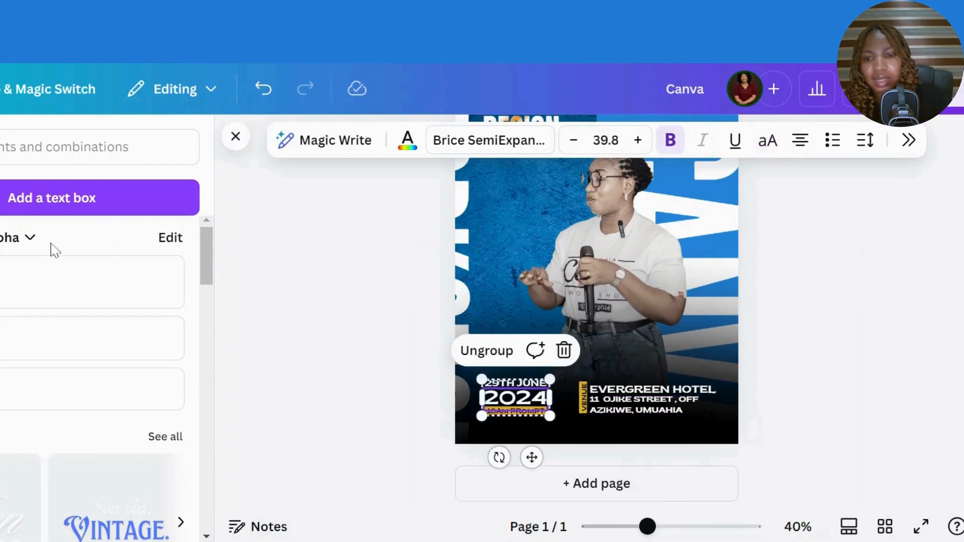
{"action": "left_click", "coordinate": [43, 287]}
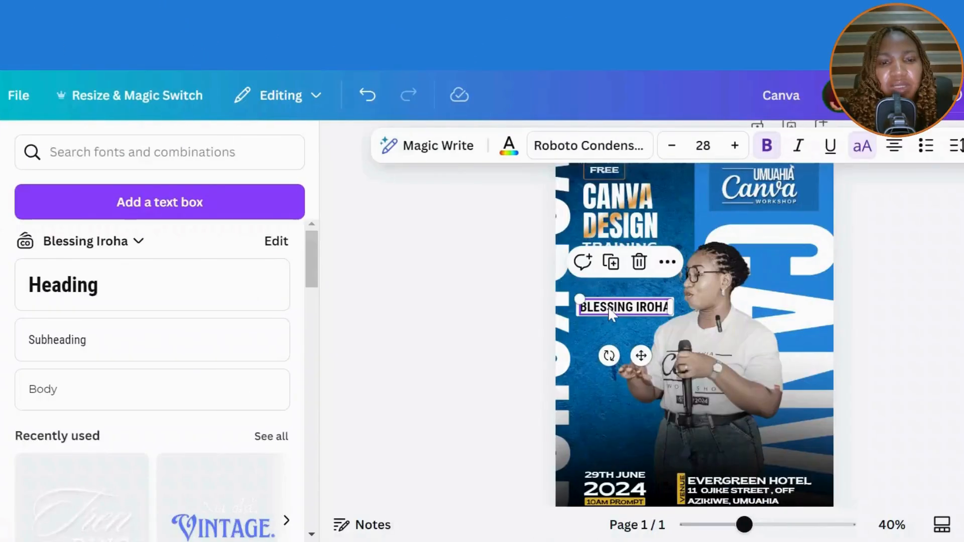
- Delete the extra text box holding the speaker's name
{"action": "mouse_move", "coordinate": [611, 314]}
{"action": "left_mouse_down"}
{"action": "mouse_move", "coordinate": [593, 297]}
{"action": "mouse_move", "coordinate": [601, 301]}
{"action": "left_mouse_up"}
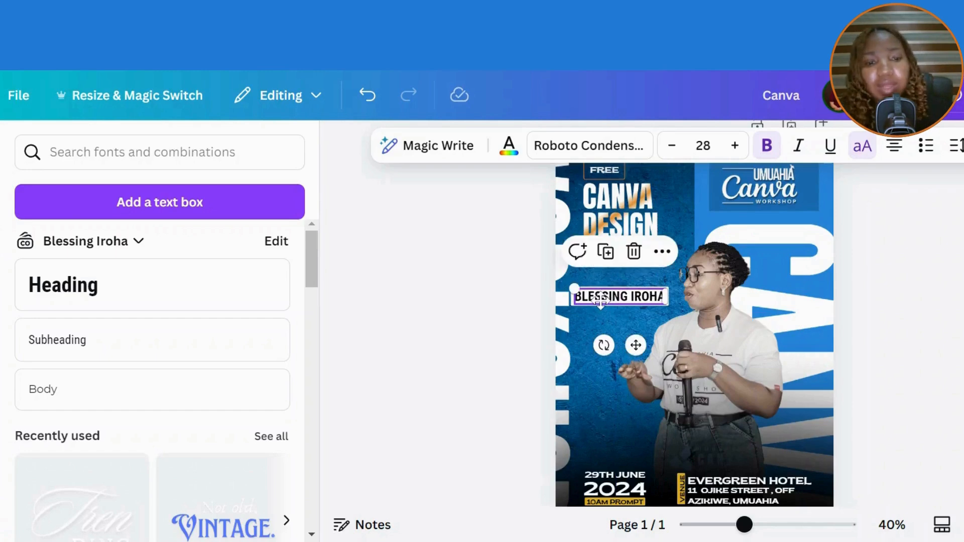
{"action": "left_click", "coordinate": [634, 251]}
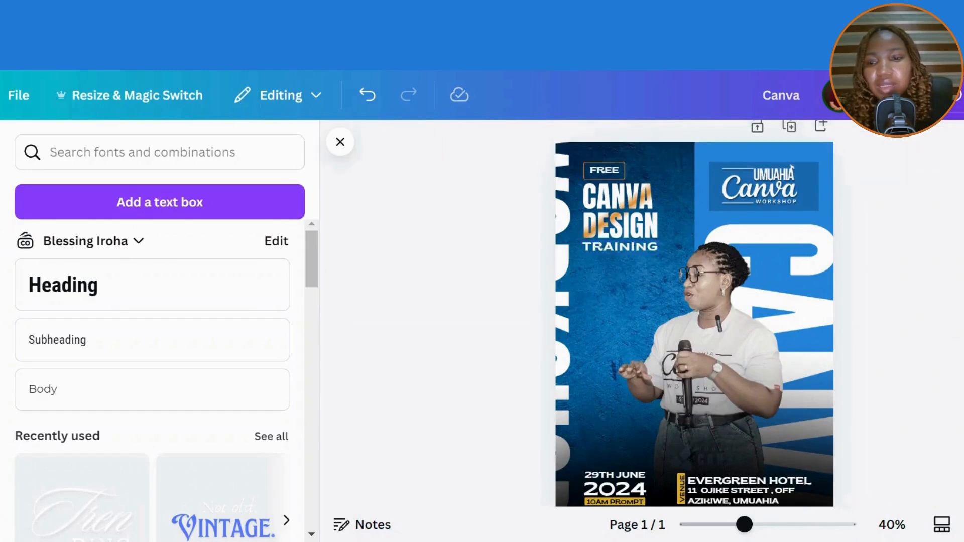
- Add a square with R, squash it into a thin bar, and move it left below TRAINING
{"action": "key", "text": "r"}
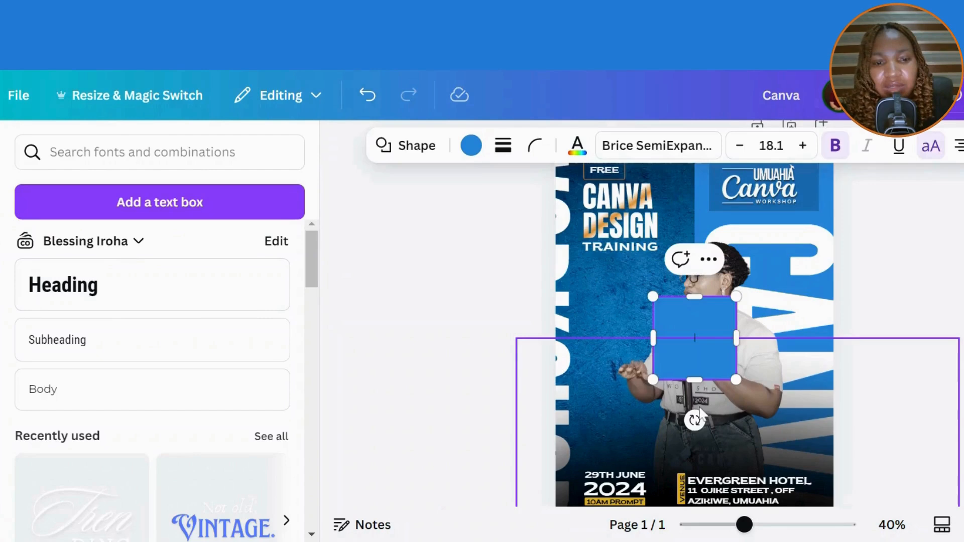
{"action": "left_click_drag", "start_coordinate": [693, 379], "coordinate": [693, 310]}
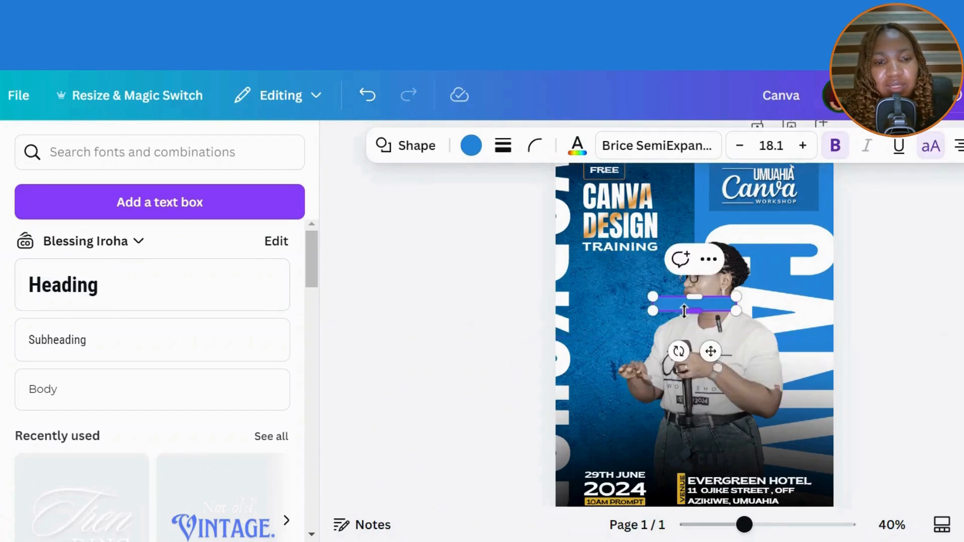
{"action": "left_click_drag", "start_coordinate": [712, 355], "coordinate": [626, 355]}
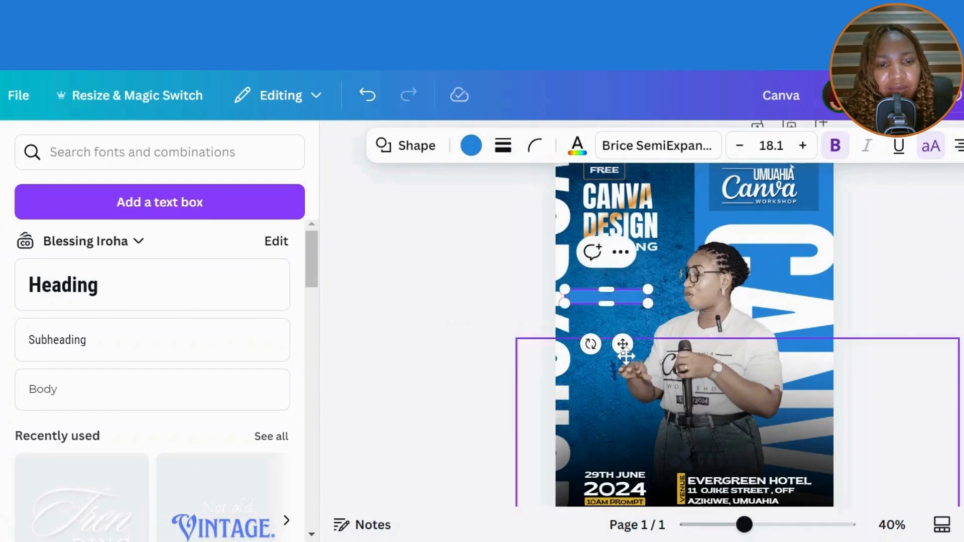
{"action": "left_click", "coordinate": [963, 333]}
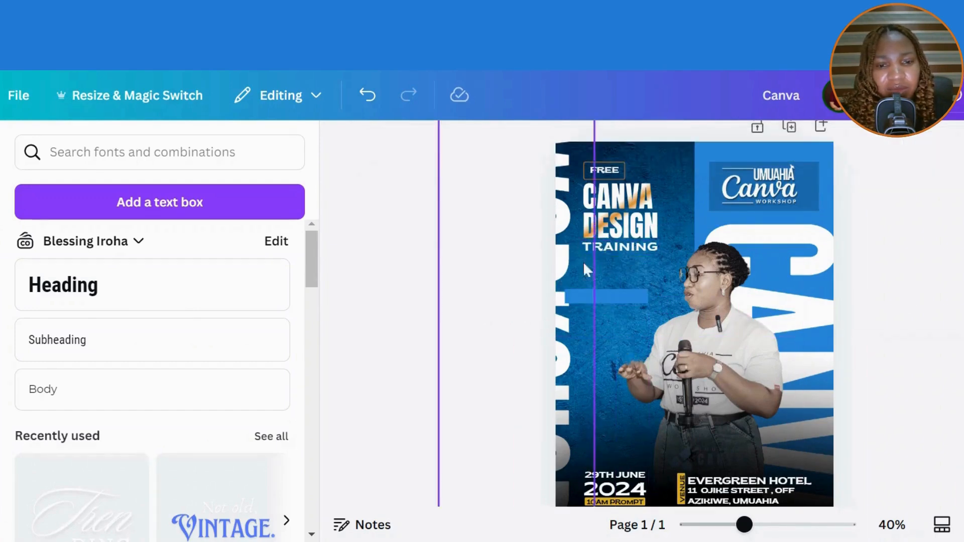
{"action": "left_click", "coordinate": [604, 293]}
- Recolour the thin bar from its default blue to white
{"action": "left_click", "coordinate": [472, 147]}
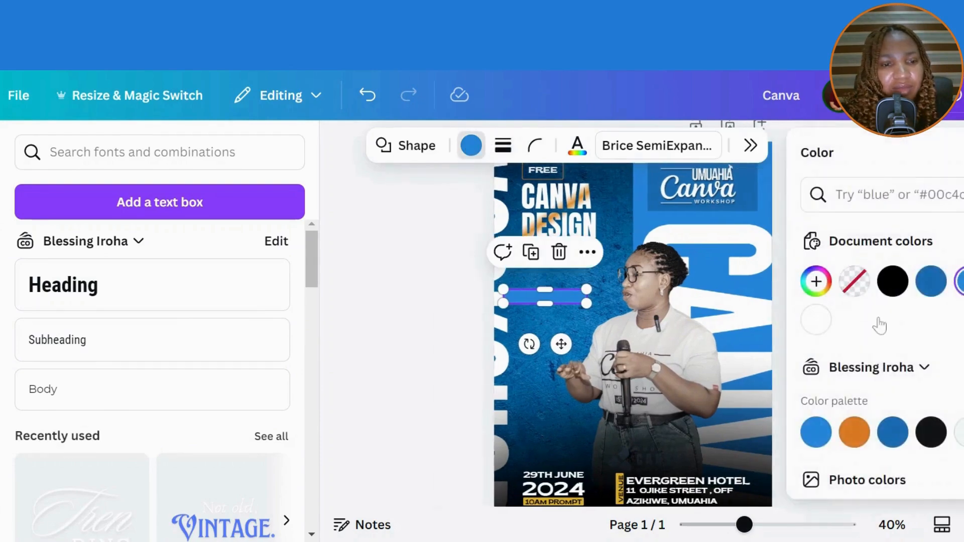
{"action": "left_click", "coordinate": [818, 320]}
{"action": "left_click", "coordinate": [429, 309]}
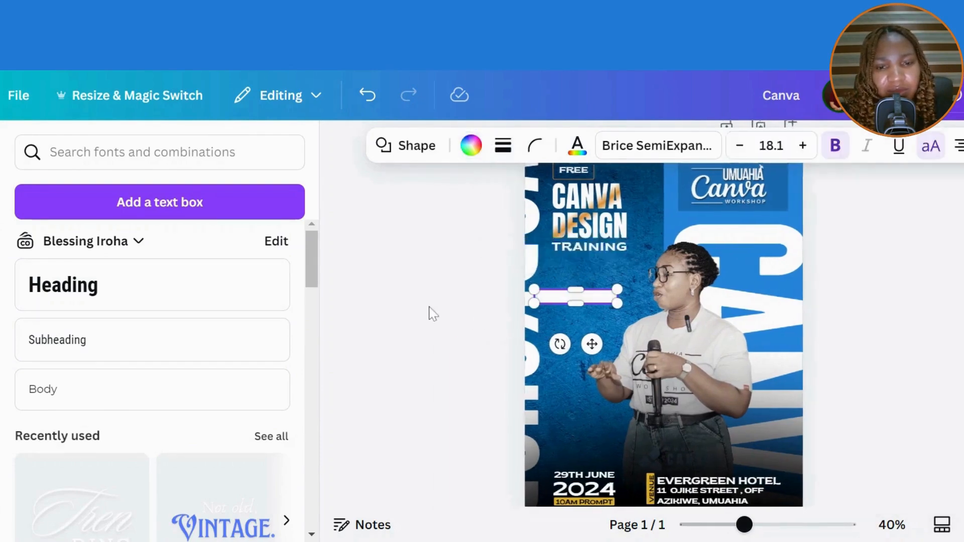
{"action": "left_click", "coordinate": [496, 324]}
{"action": "left_click", "coordinate": [597, 299]}
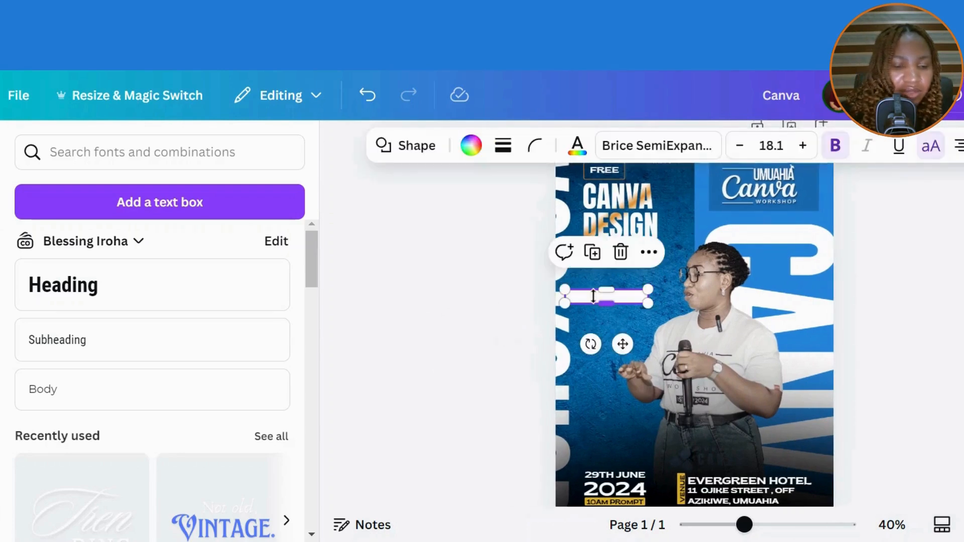
- Nudge the white bar down and add a heading with the speaker's name in capitals
{"action": "key", "text": "Down"}
{"action": "key", "text": "Down"}
{"action": "key", "text": "Down"}
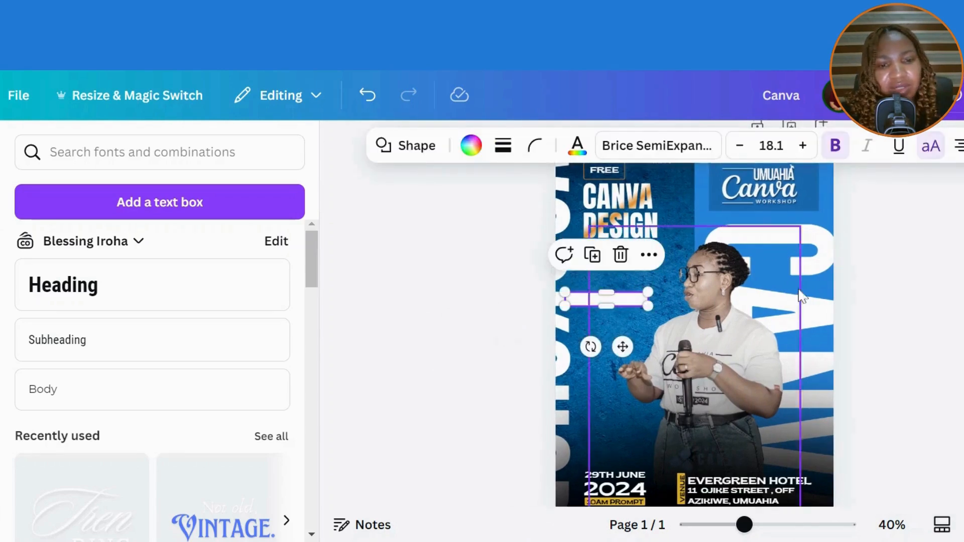
{"action": "key", "text": "Escape"}
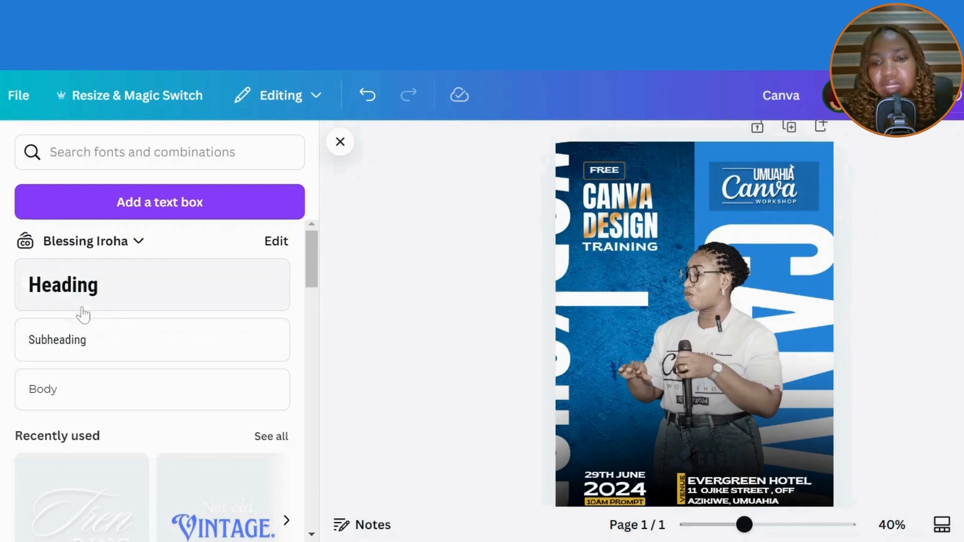
{"action": "left_click", "coordinate": [89, 299]}
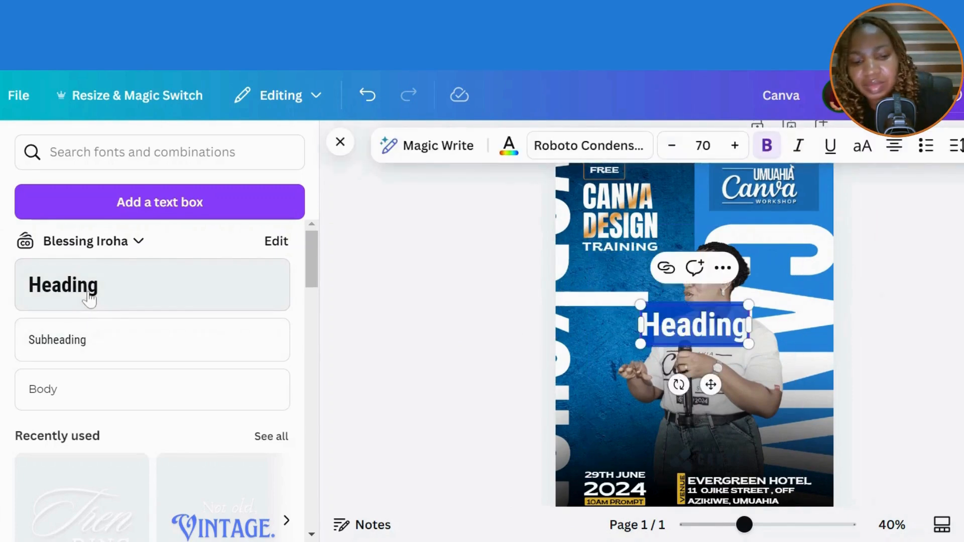
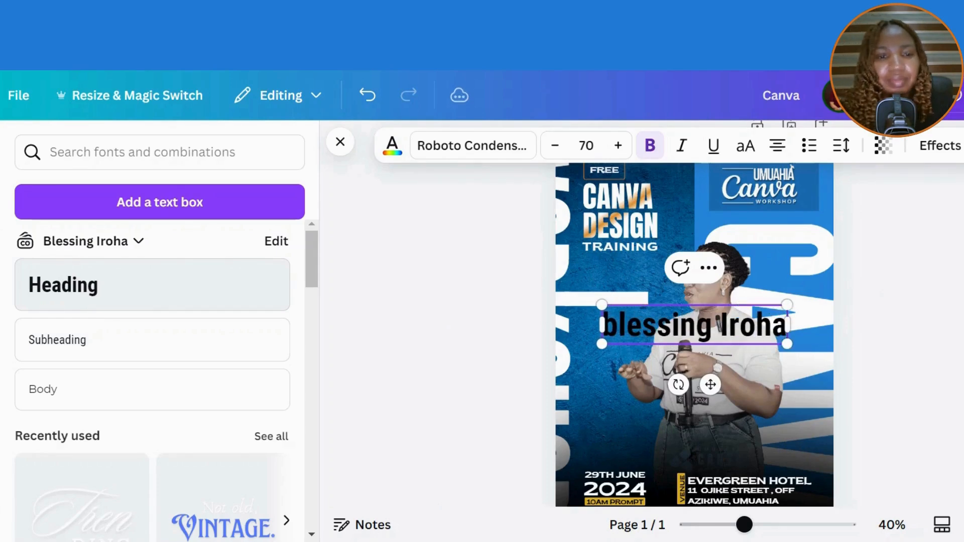
{"action": "left_click", "coordinate": [402, 302]}
{"action": "left_click", "coordinate": [637, 330]}
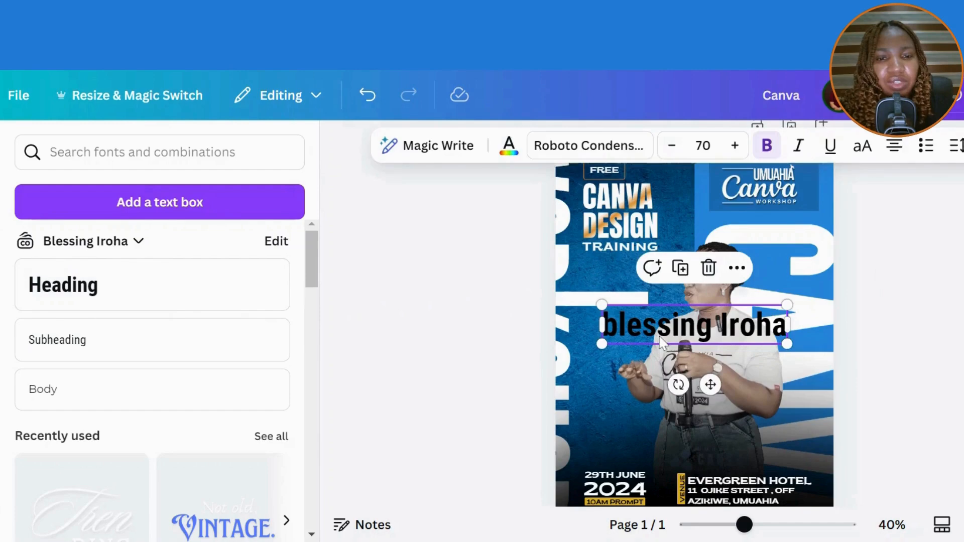
{"action": "left_click", "coordinate": [868, 146]}
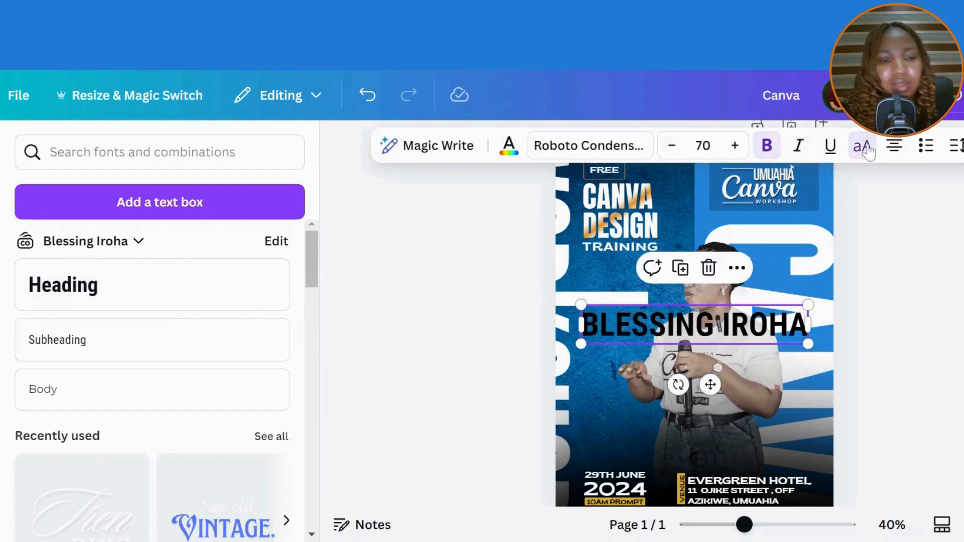
- Shrink the name text, widen the white bar to fit, and place the name onto the bar
{"action": "left_click_drag", "start_coordinate": [809, 344], "coordinate": [672, 313]}
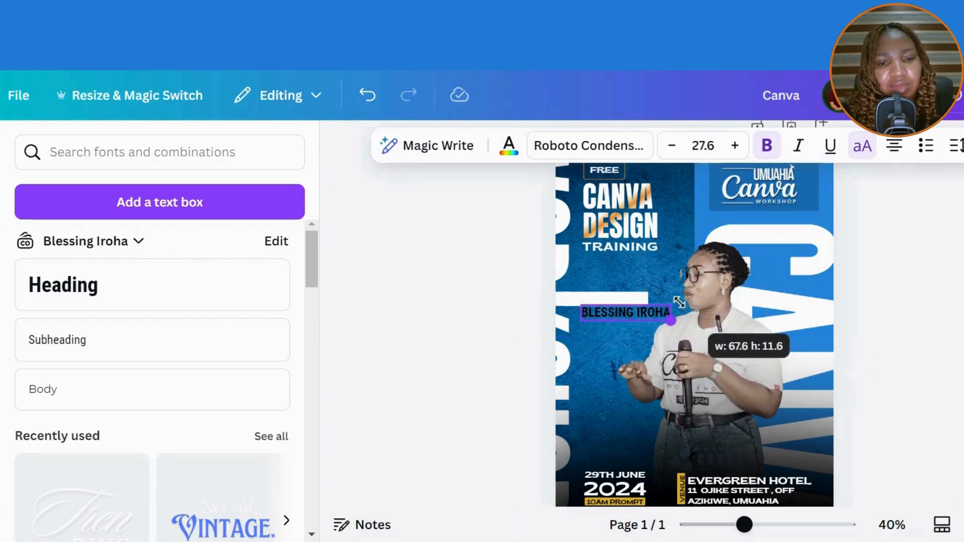
{"action": "left_click_drag", "start_coordinate": [642, 362], "coordinate": [626, 355]}
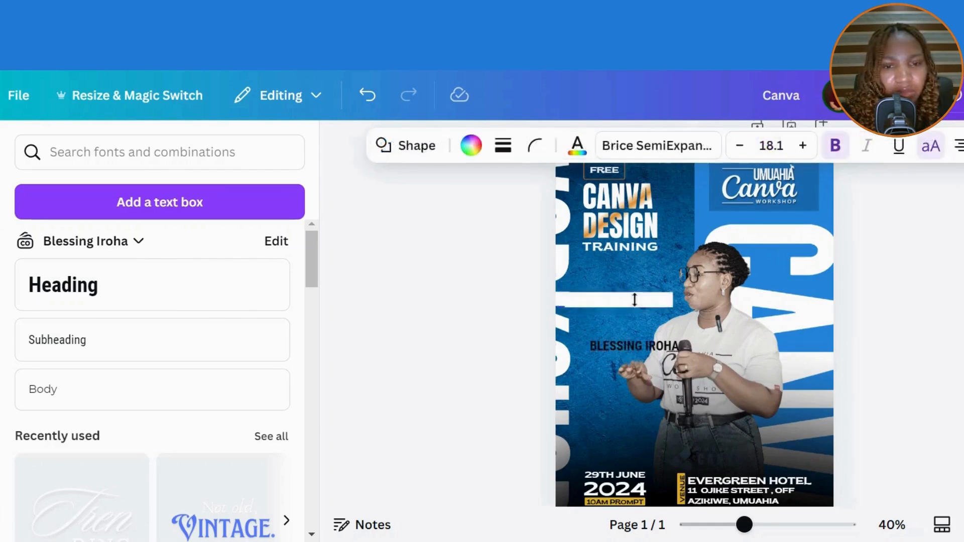
{"action": "left_click_drag", "start_coordinate": [635, 302], "coordinate": [623, 304]}
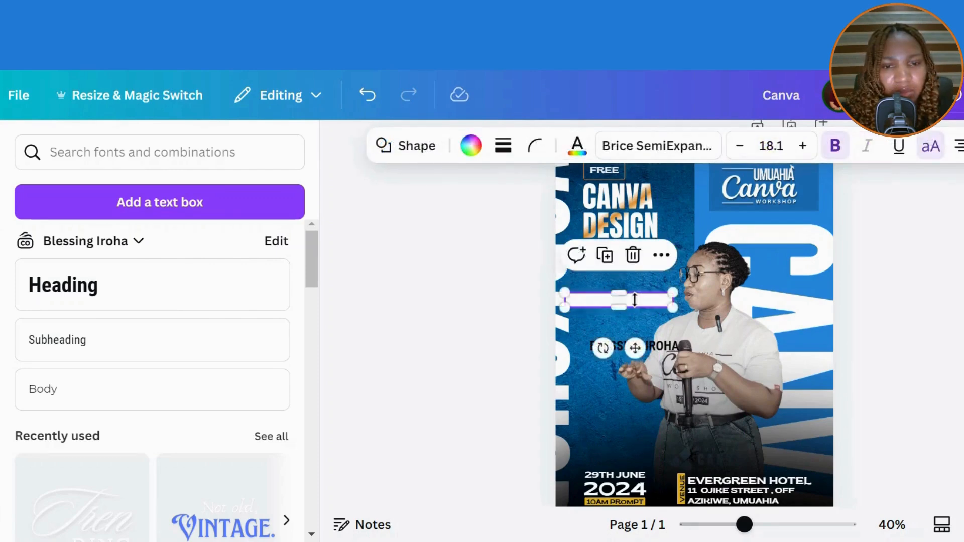
{"action": "left_click_drag", "start_coordinate": [566, 295], "coordinate": [567, 294]}
{"action": "left_click_drag", "start_coordinate": [745, 525], "coordinate": [771, 524]}
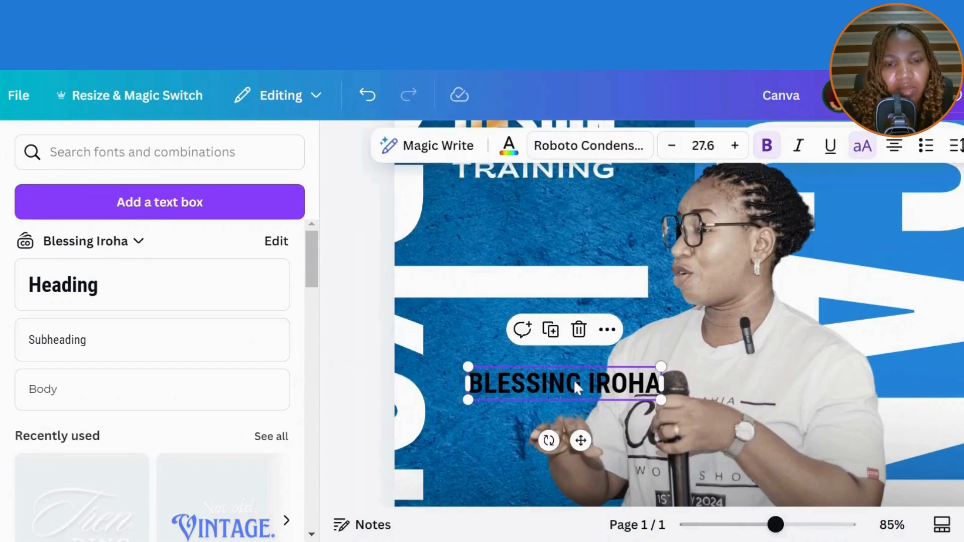
{"action": "left_click_drag", "start_coordinate": [579, 439], "coordinate": [538, 340]}
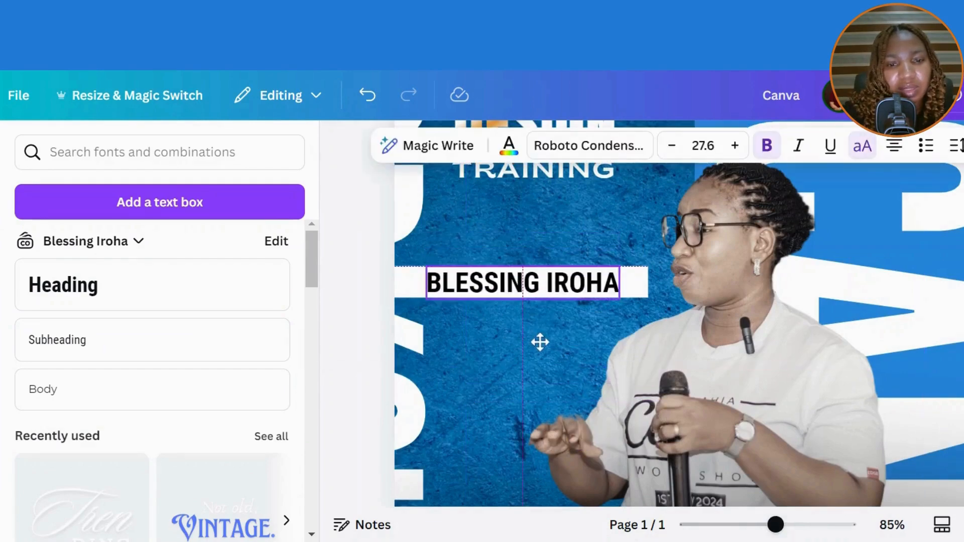
{"action": "left_click_drag", "start_coordinate": [428, 302], "coordinate": [435, 298]}
{"action": "left_click_drag", "start_coordinate": [773, 531], "coordinate": [755, 528]}
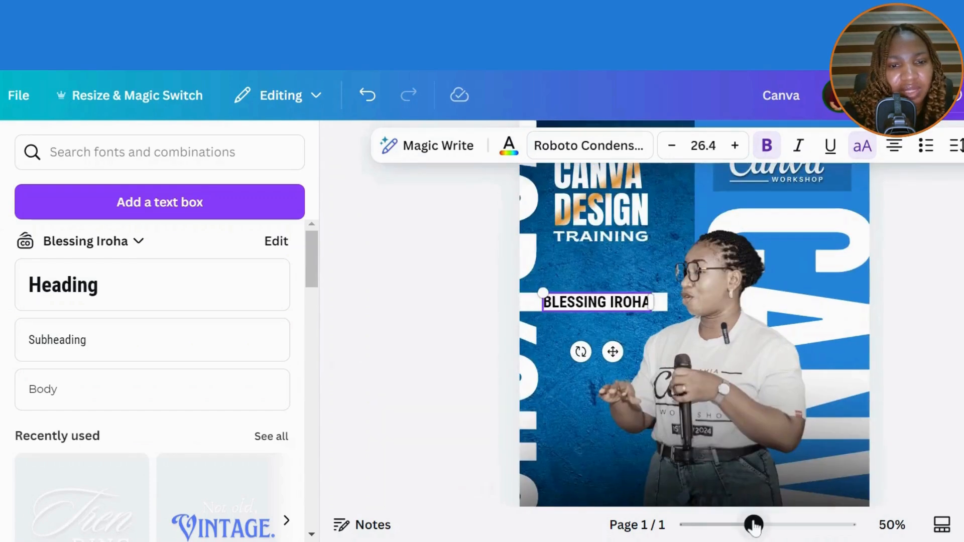
{"action": "left_click", "coordinate": [464, 323]}
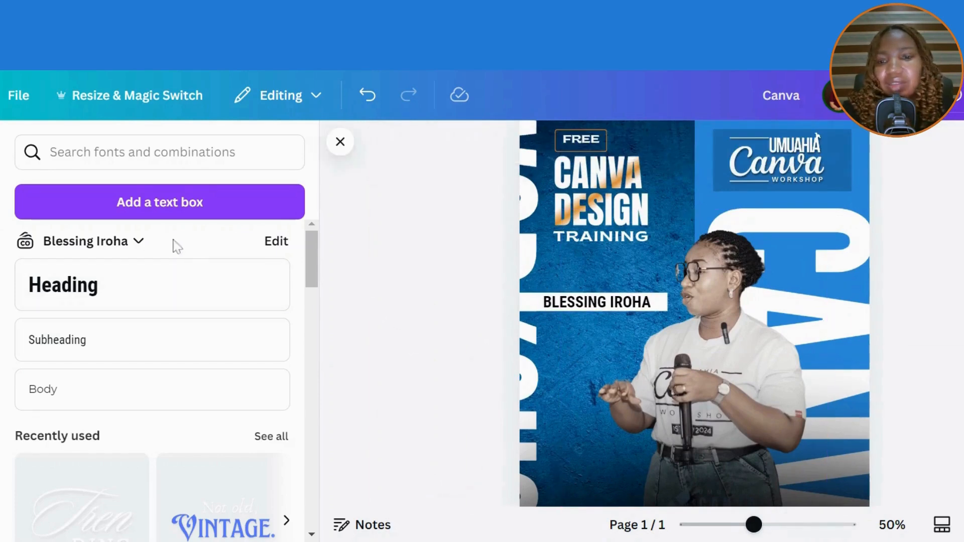
- Add a heading reading 'with' and set it in the Sloop Script Pro font
{"action": "left_click", "coordinate": [139, 299]}
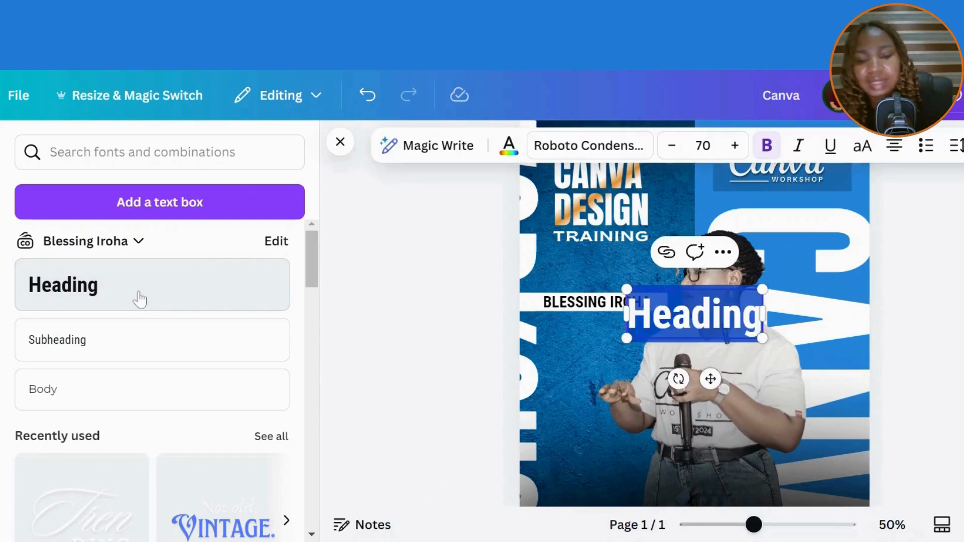
{"action": "type", "text": "with"}
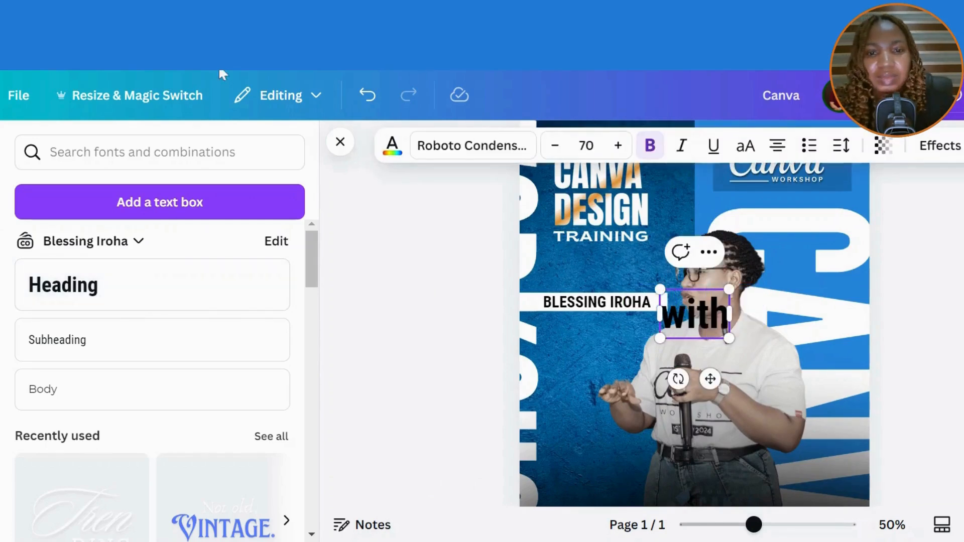
{"action": "left_click", "coordinate": [490, 280]}
{"action": "left_click", "coordinate": [711, 318]}
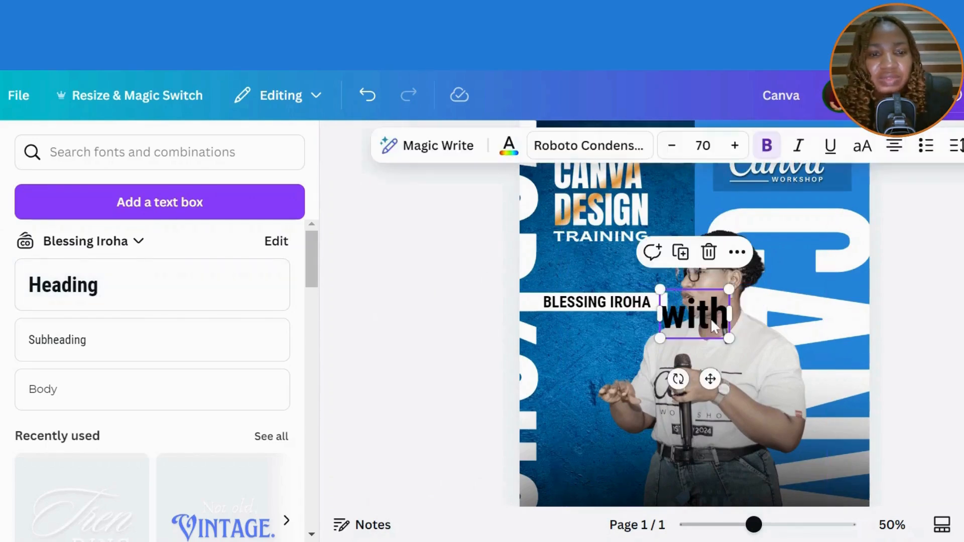
{"action": "left_click", "coordinate": [585, 146]}
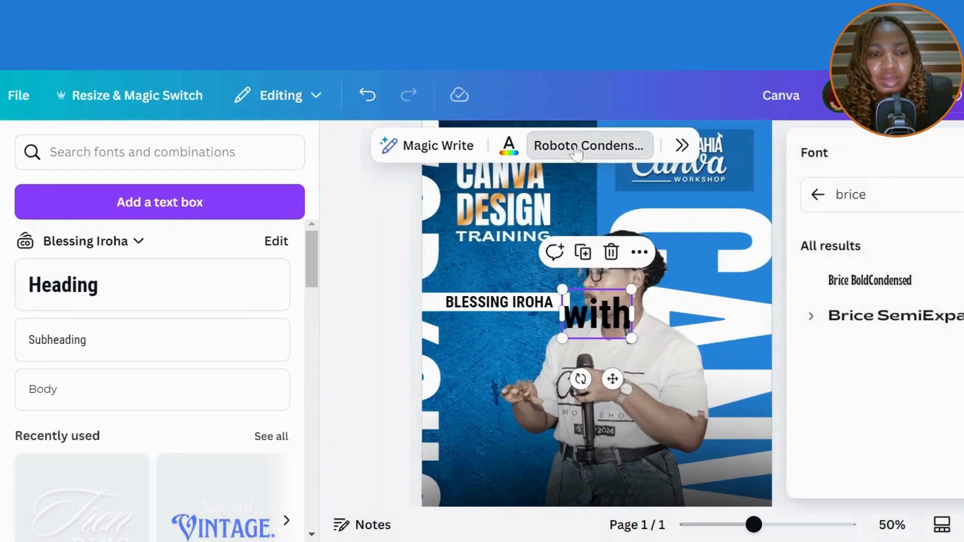
{"action": "key", "text": "BackSpace"}
{"action": "key", "text": "BackSpace"}
{"action": "key", "text": "BackSpace"}
{"action": "key", "text": "BackSpace"}
{"action": "key", "text": "BackSpace"}
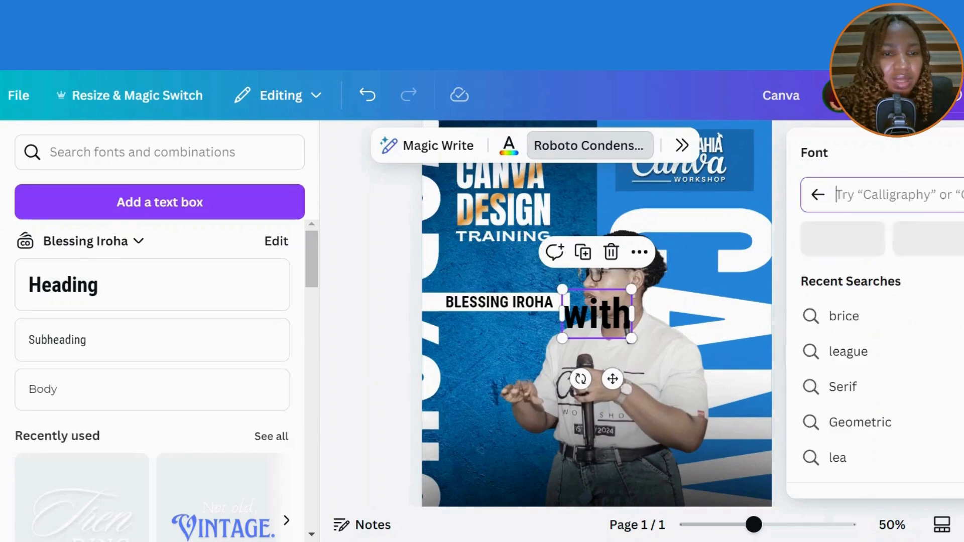
{"action": "type", "text": "sloo"}
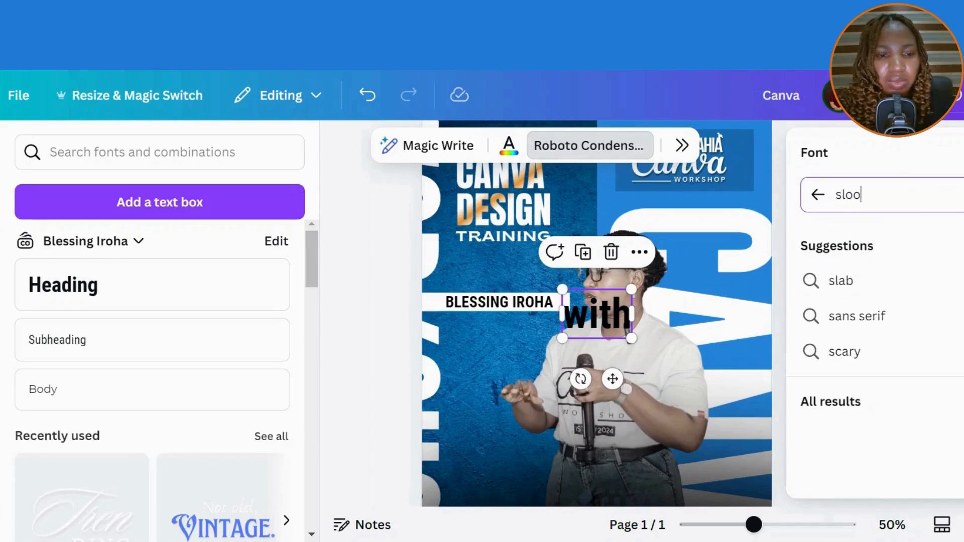
{"action": "type", "text": "p"}
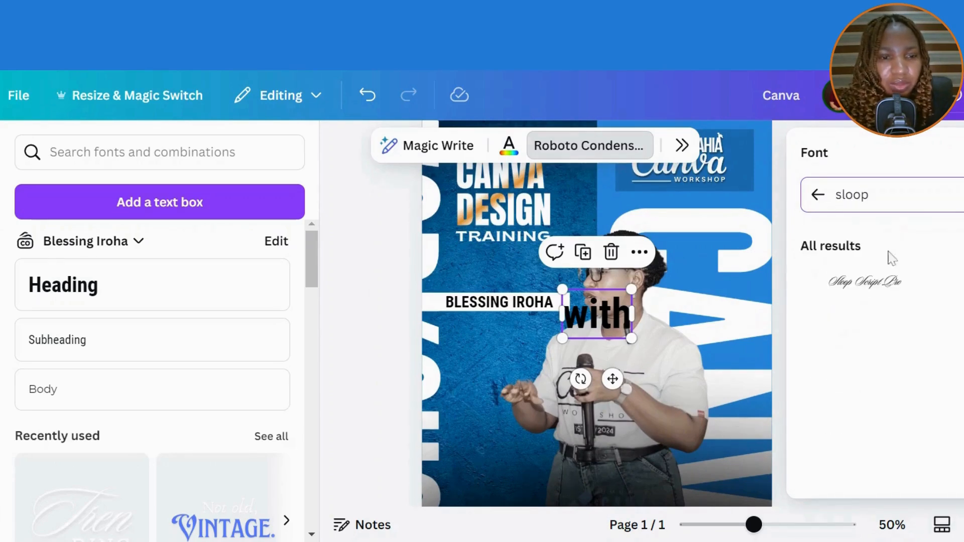
{"action": "left_click", "coordinate": [885, 281]}
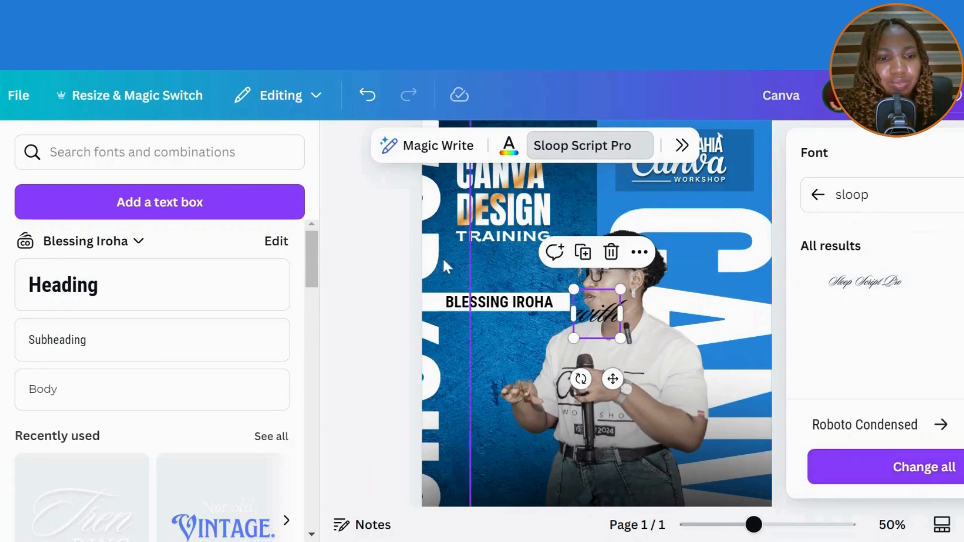
- Make 'with' white, slightly smaller, and position it just above the name bar
{"action": "left_click_drag", "start_coordinate": [596, 314], "coordinate": [475, 274]}
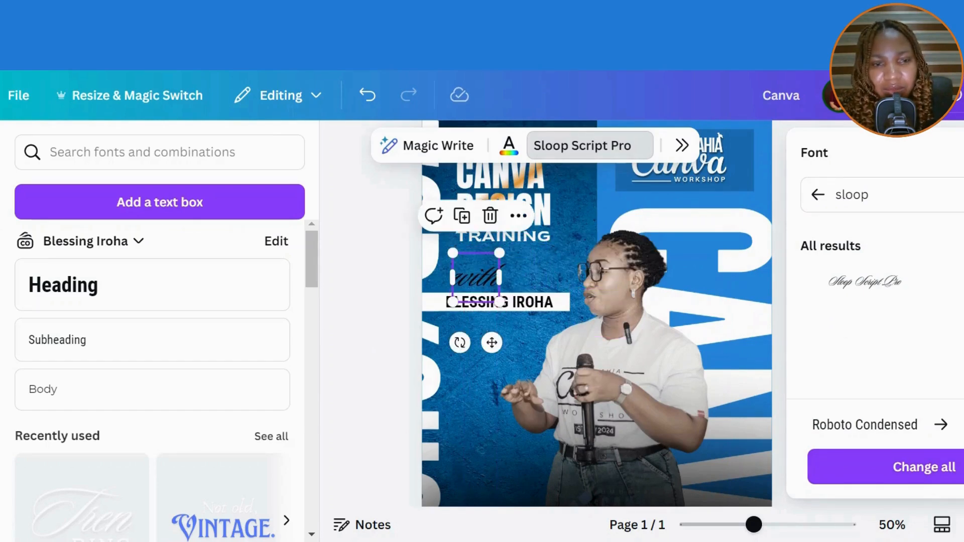
{"action": "left_click", "coordinate": [509, 146]}
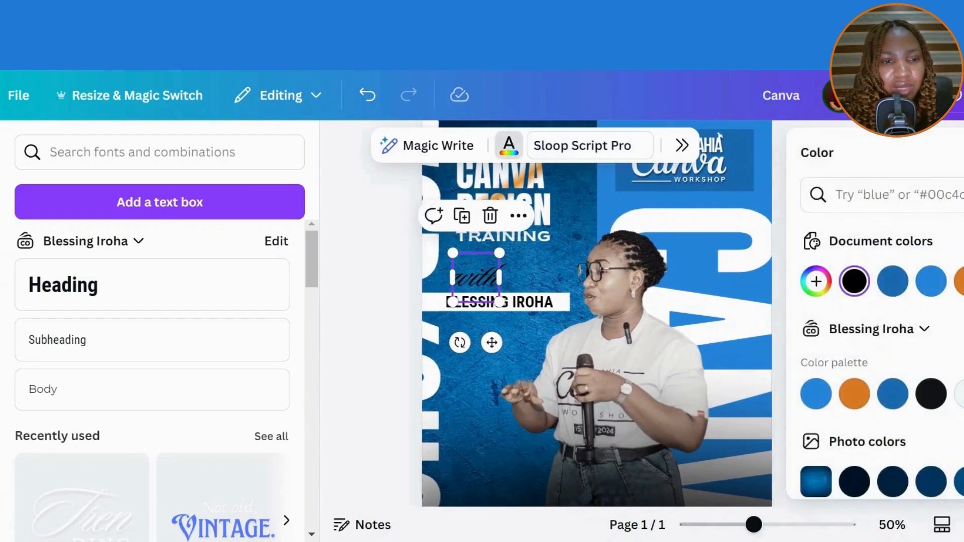
{"action": "left_click", "coordinate": [960, 394]}
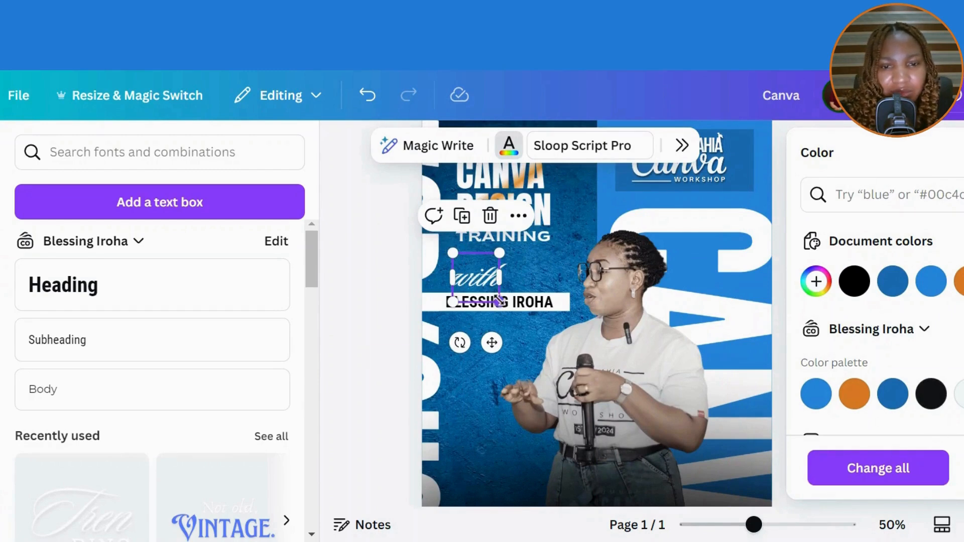
{"action": "left_click_drag", "start_coordinate": [499, 300], "coordinate": [496, 298]}
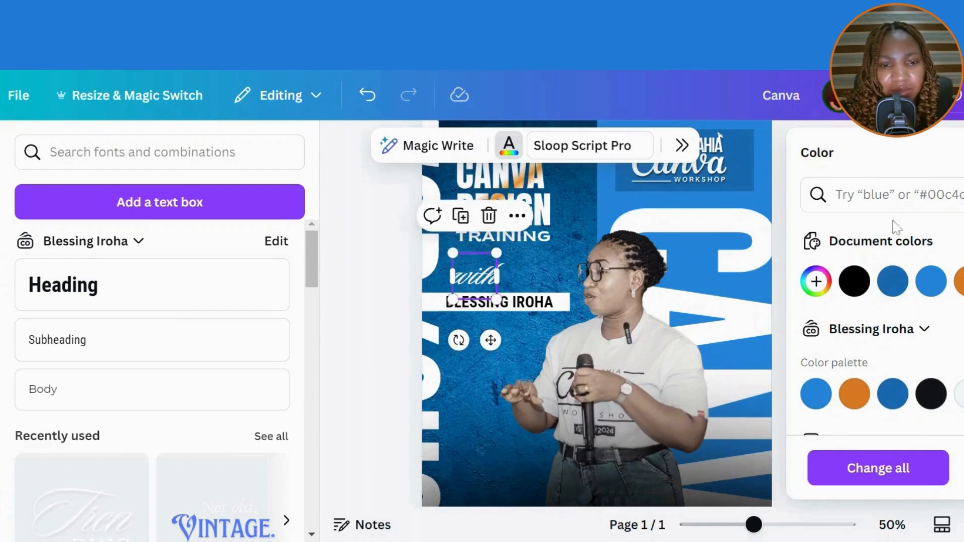
{"action": "key", "text": "Escape"}
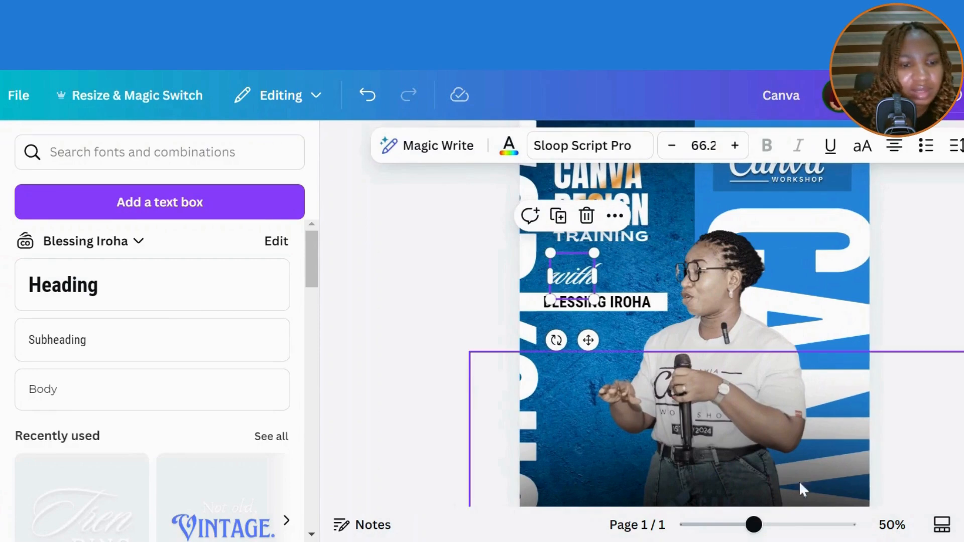
{"action": "left_click_drag", "start_coordinate": [755, 533], "coordinate": [734, 526]}
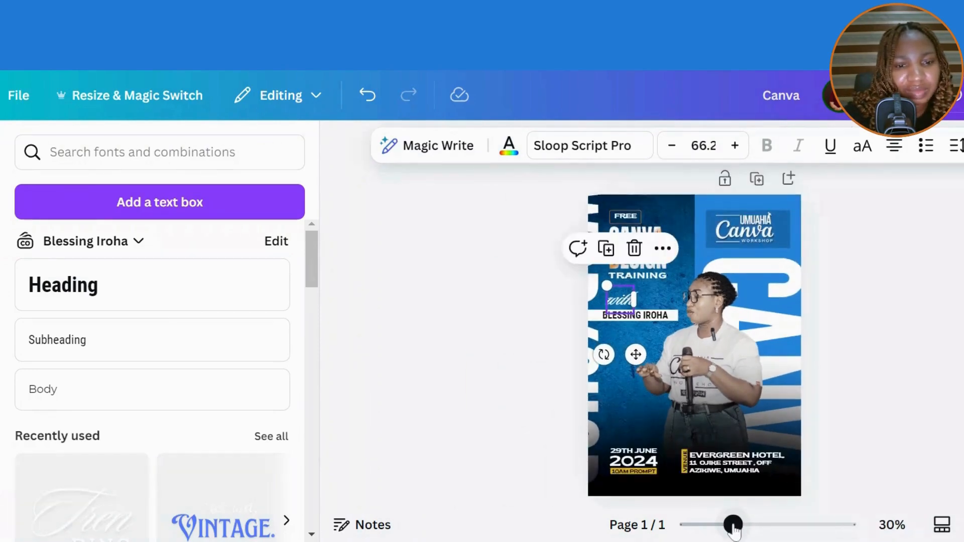
{"action": "left_click", "coordinate": [468, 348]}
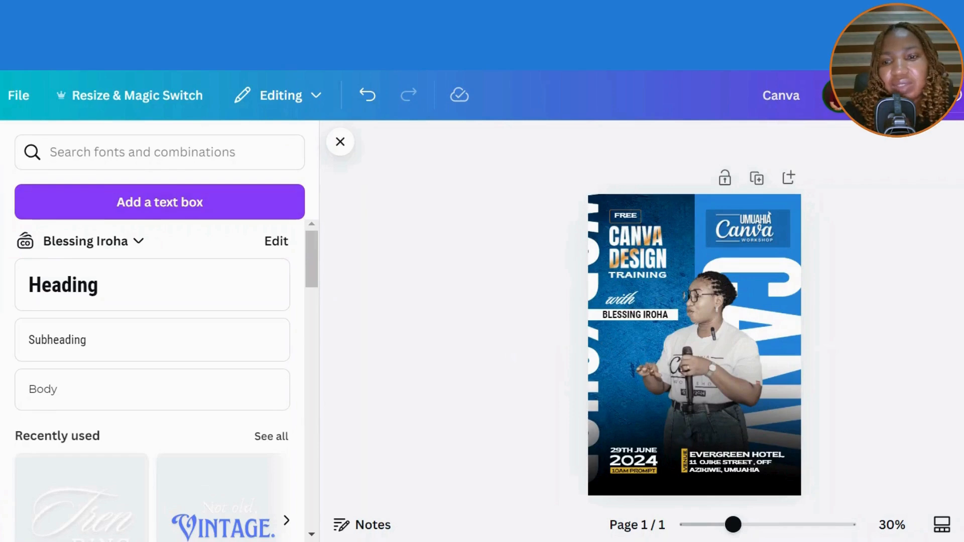
- Search Elements graphics for 'grunge overlay texture', try one texture, then remove it
{"action": "left_click", "coordinate": [255, 152]}
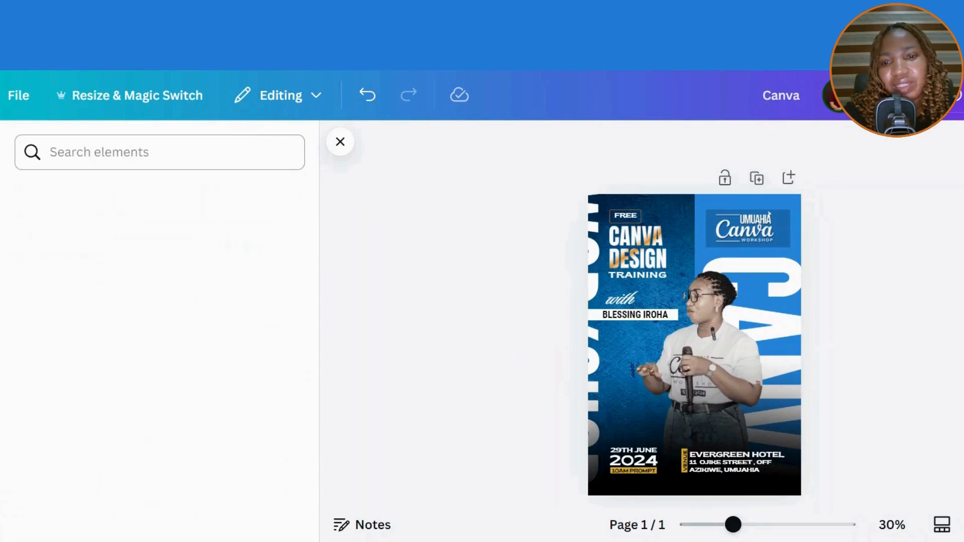
{"action": "type", "text": "g"}
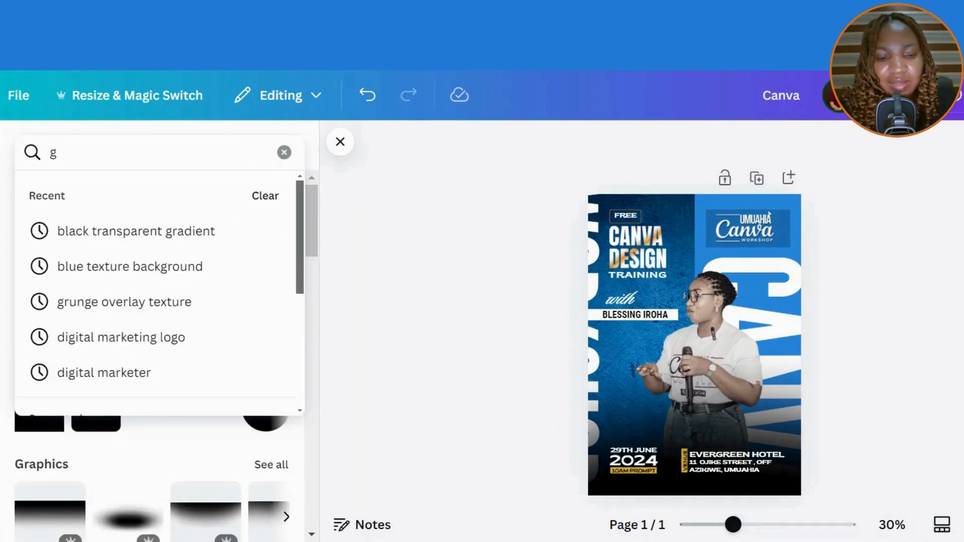
{"action": "type", "text": "r"}
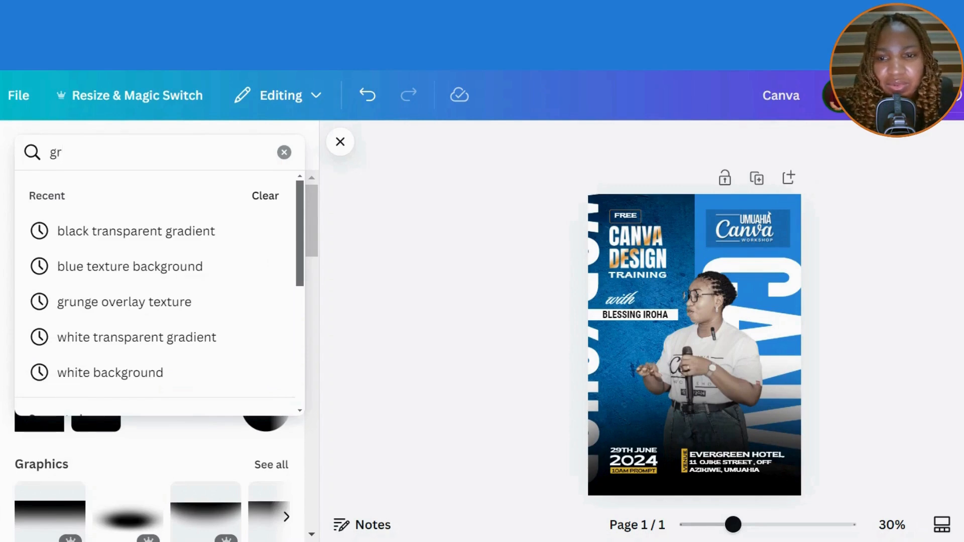
{"action": "left_click", "coordinate": [155, 317]}
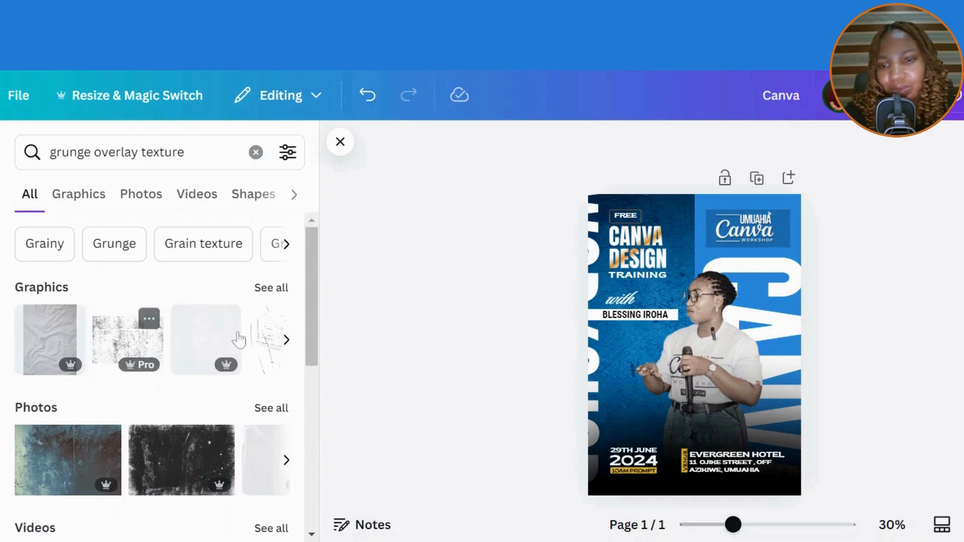
{"action": "left_click", "coordinate": [285, 295]}
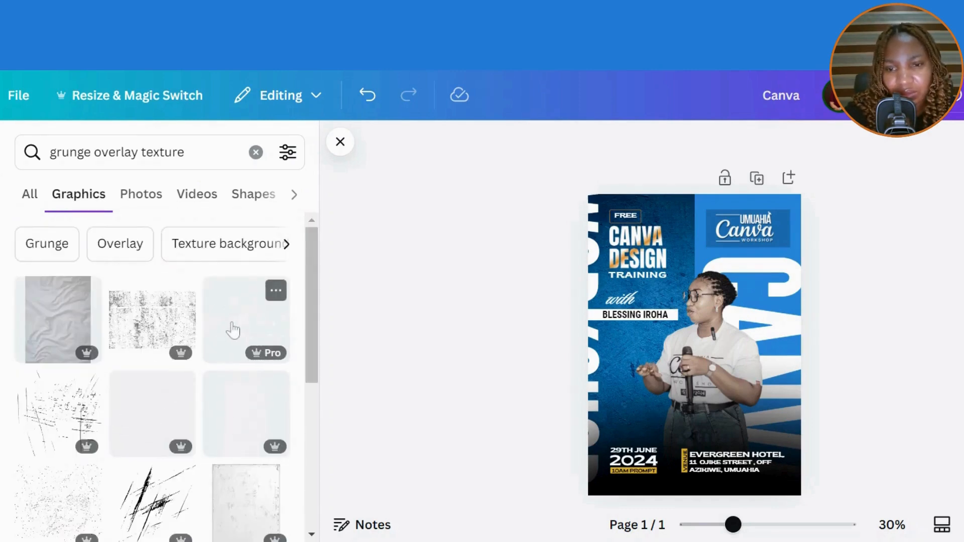
{"action": "left_click", "coordinate": [230, 329]}
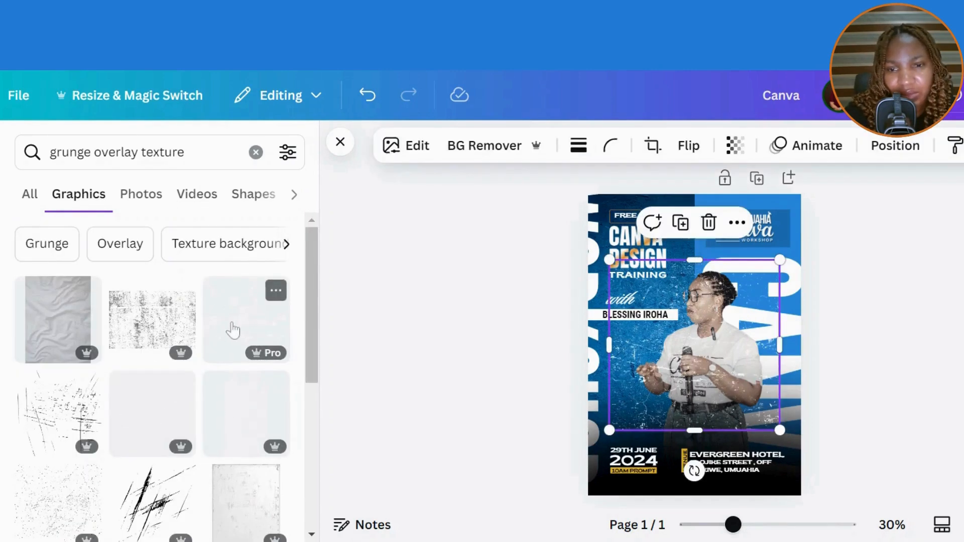
{"action": "left_click", "coordinate": [709, 222]}
- Try a second grunge texture over the flyer, resize it, and delete it too
{"action": "scroll", "coordinate": [312, 371], "scroll_direction": "down", "scroll_amount": 2}
{"action": "scroll", "coordinate": [321, 374], "scroll_direction": "down", "scroll_amount": 3}
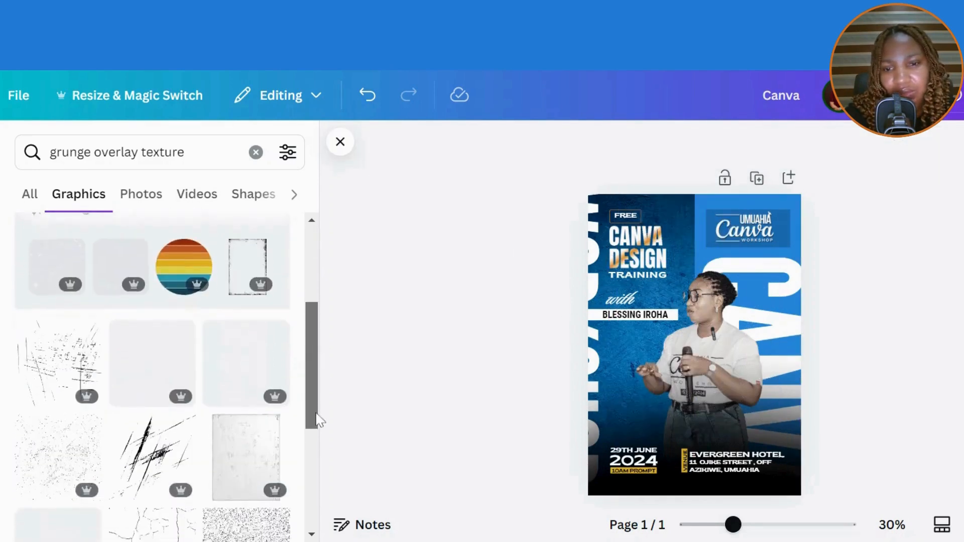
{"action": "left_click", "coordinate": [157, 351]}
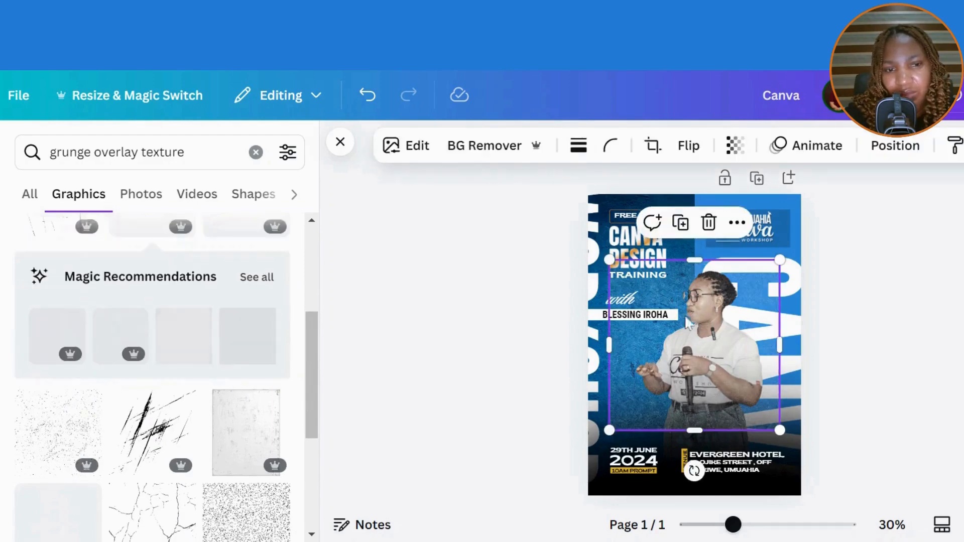
{"action": "left_click_drag", "start_coordinate": [727, 347], "coordinate": [691, 270]}
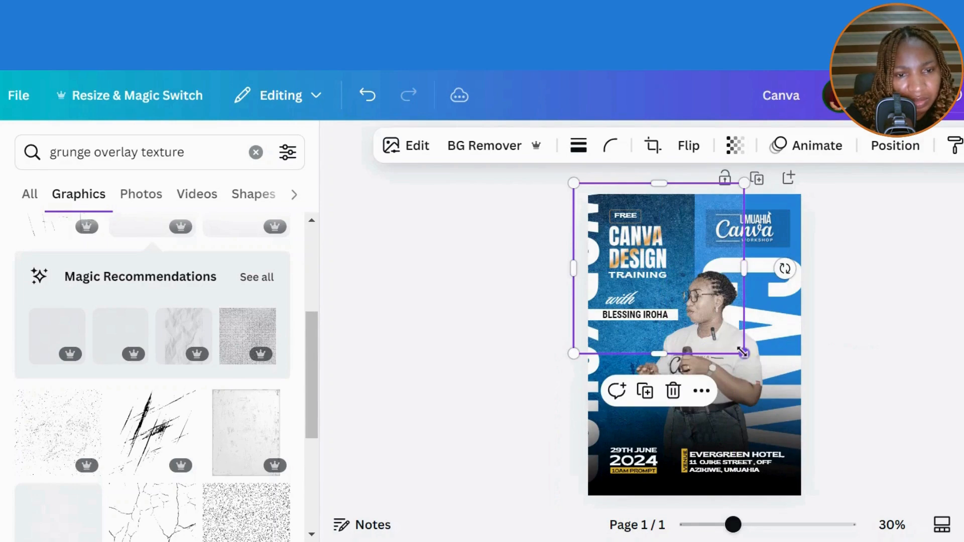
{"action": "left_click_drag", "start_coordinate": [744, 353], "coordinate": [814, 423]}
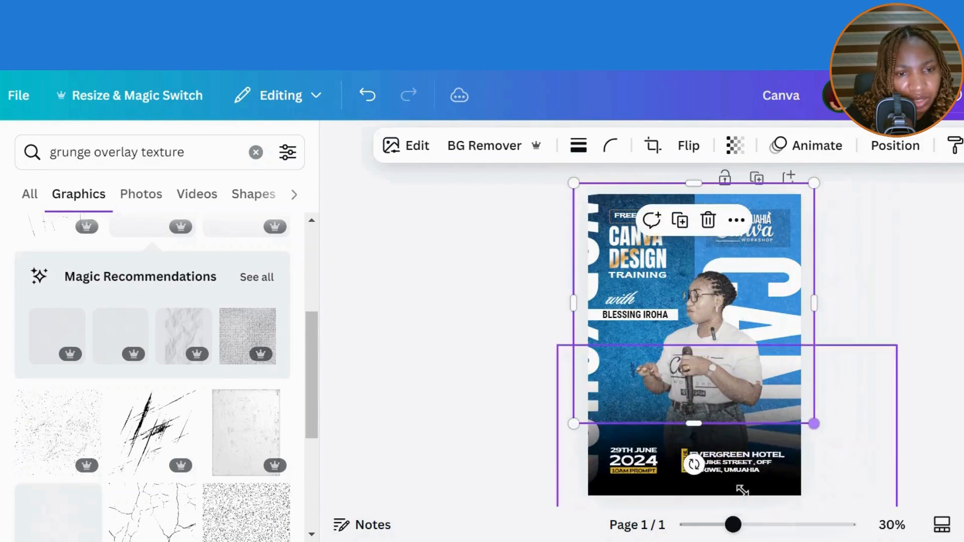
{"action": "left_click", "coordinate": [709, 220]}
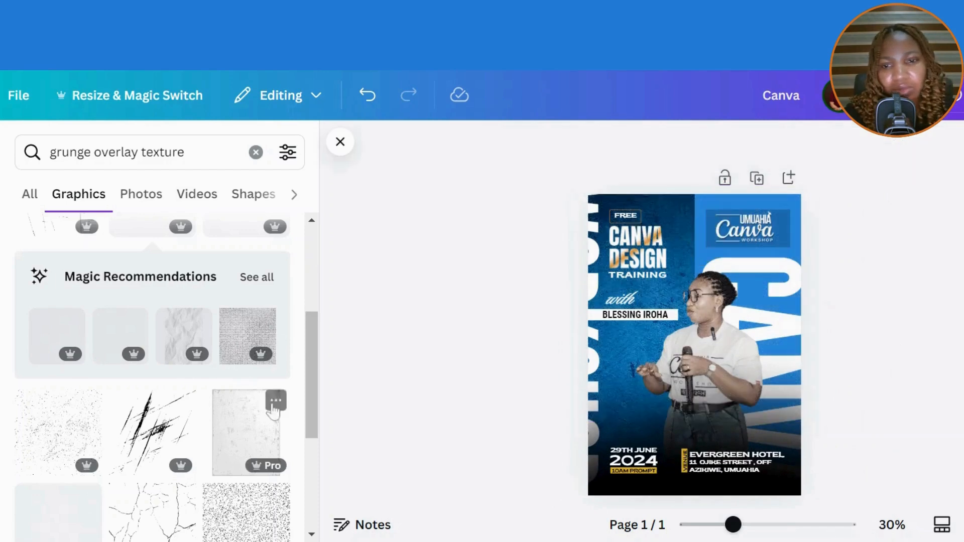
- Add another grunge texture graphic and stretch it to cover the whole flyer
{"action": "left_click_drag", "start_coordinate": [309, 412], "coordinate": [309, 347]}
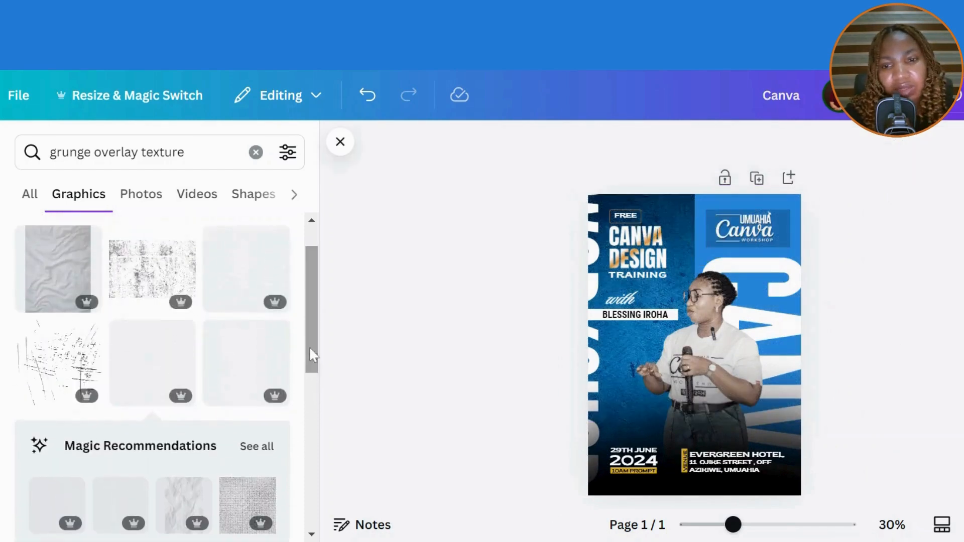
{"action": "left_click", "coordinate": [230, 358]}
{"action": "left_click_drag", "start_coordinate": [673, 352], "coordinate": [632, 318]}
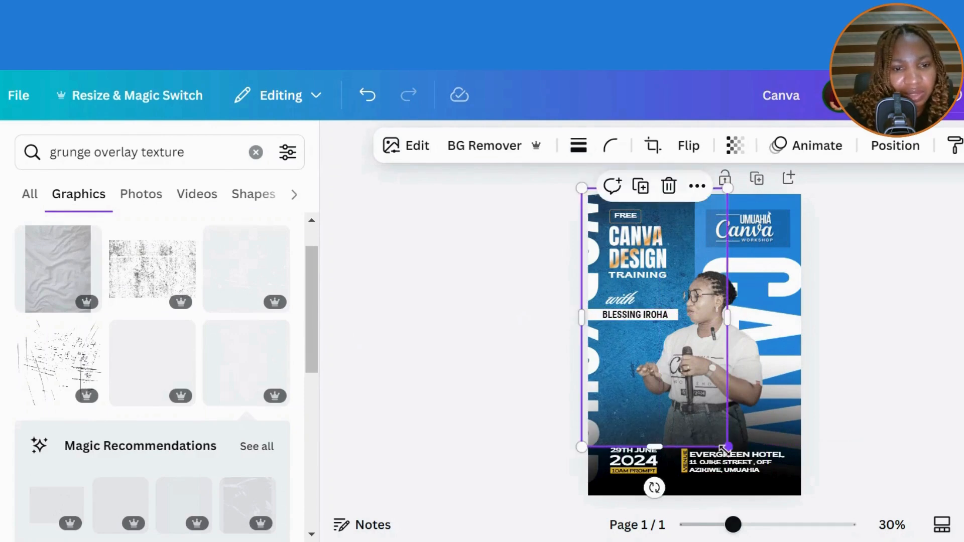
{"action": "left_click_drag", "start_coordinate": [726, 447], "coordinate": [726, 528]}
{"action": "scroll", "coordinate": [804, 457], "scroll_direction": "up", "scroll_amount": 10}
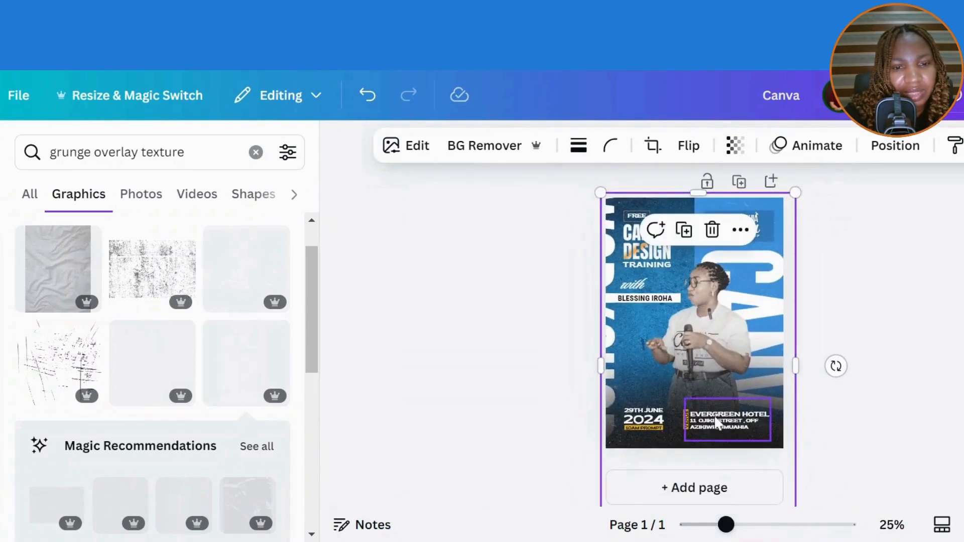
{"action": "left_click_drag", "start_coordinate": [777, 477], "coordinate": [776, 440]}
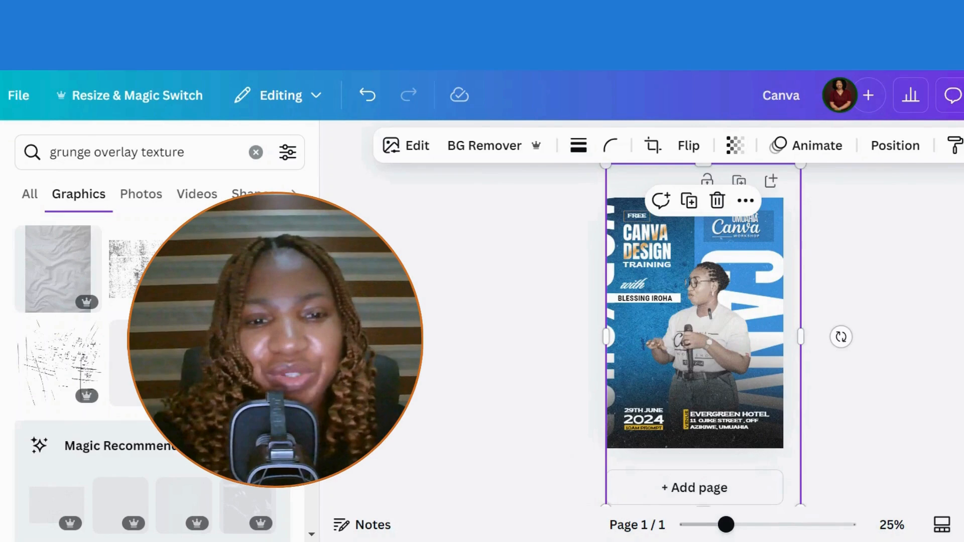